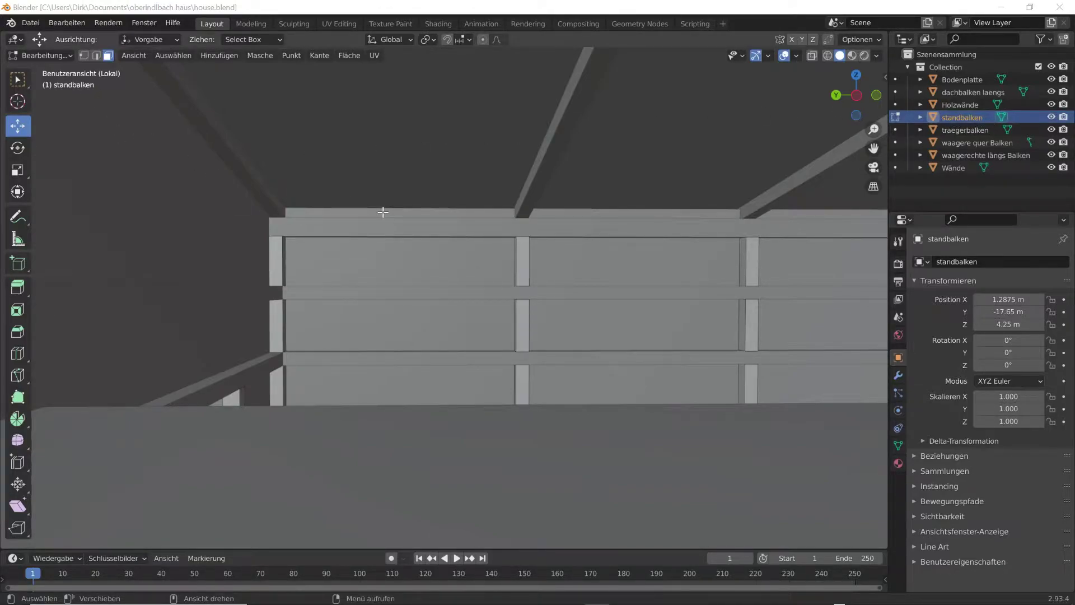
Step: Switch to Object Mode and examine the barn's long wall from inside and its gable end from outside
click(60, 56)
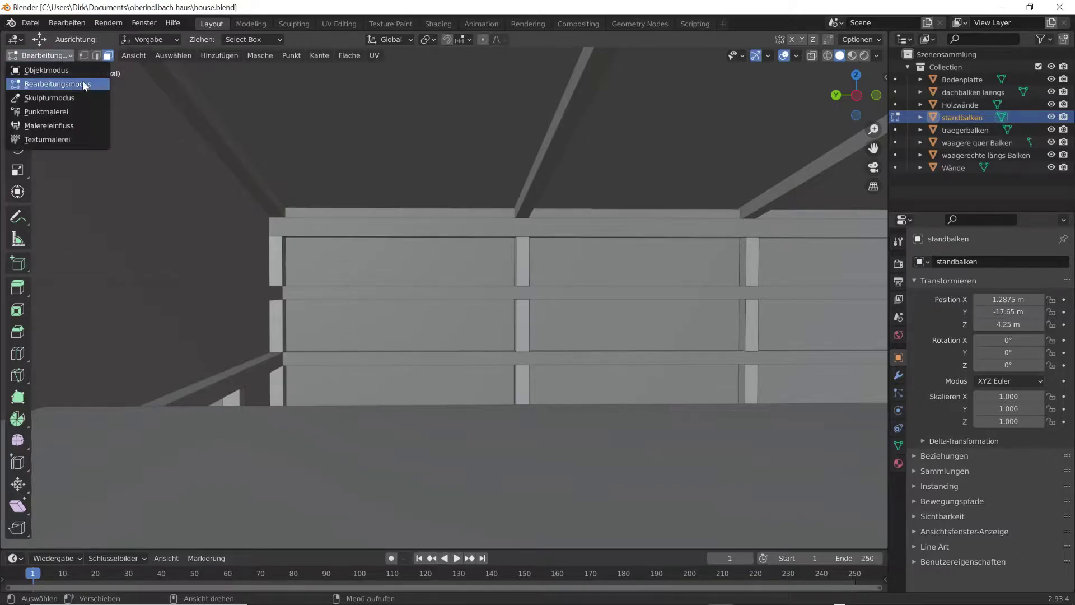
click(53, 70)
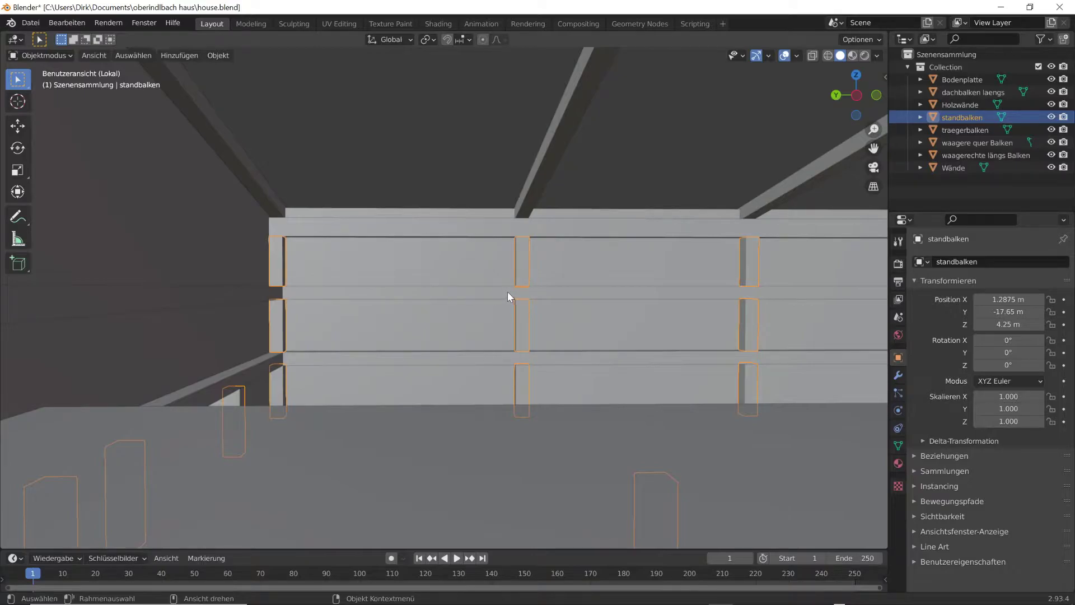
shift+middle_drag(511, 317, 419, 303)
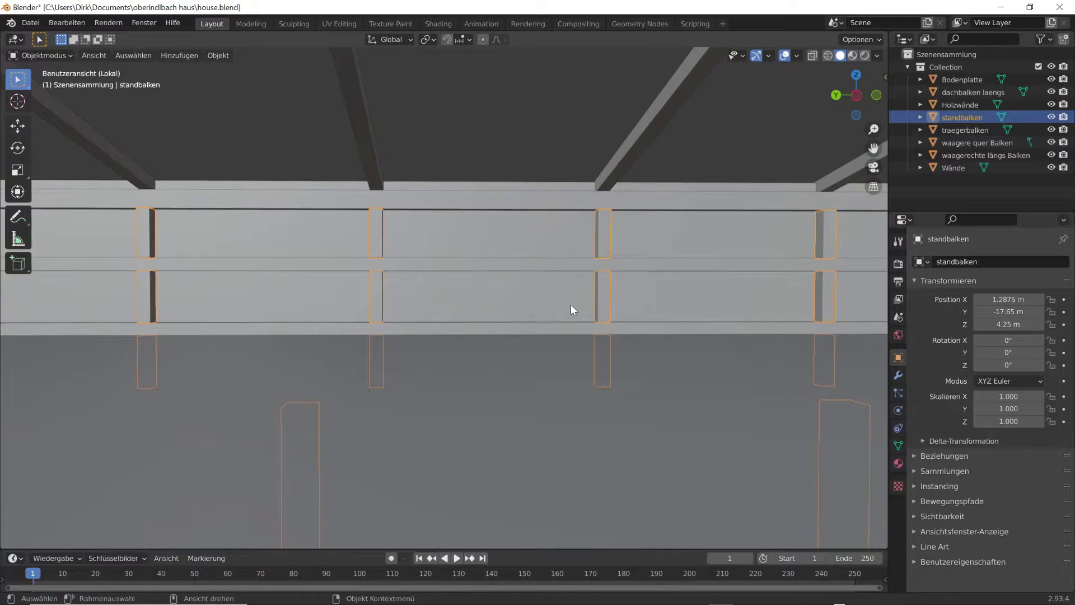
shift+middle_drag(559, 310, 561, 302)
ctrl+shift+middle_drag(638, 290, 761, 319)
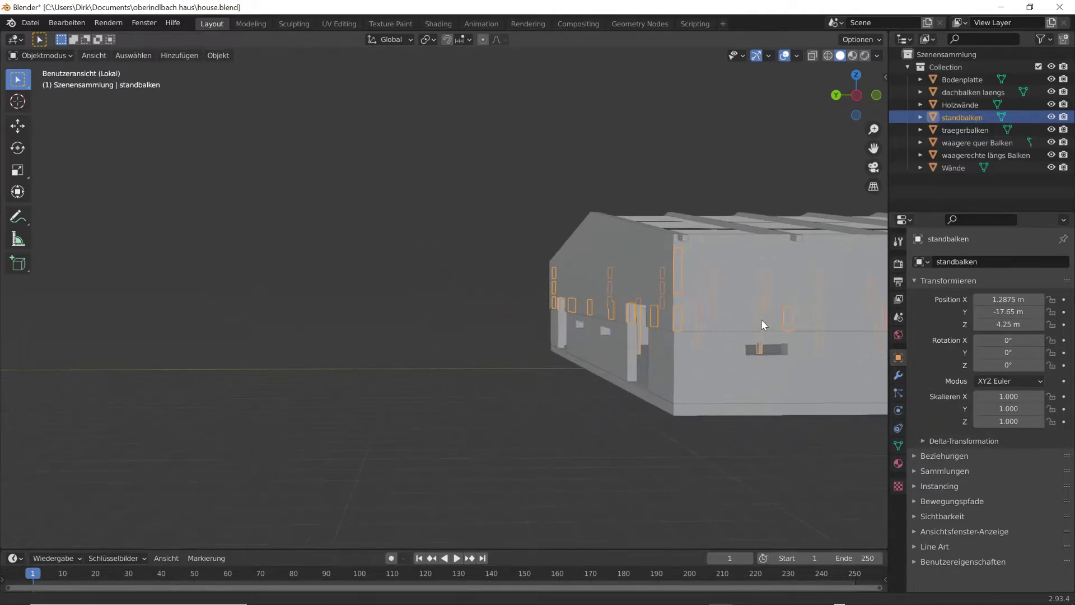
middle_drag(615, 331, 747, 344)
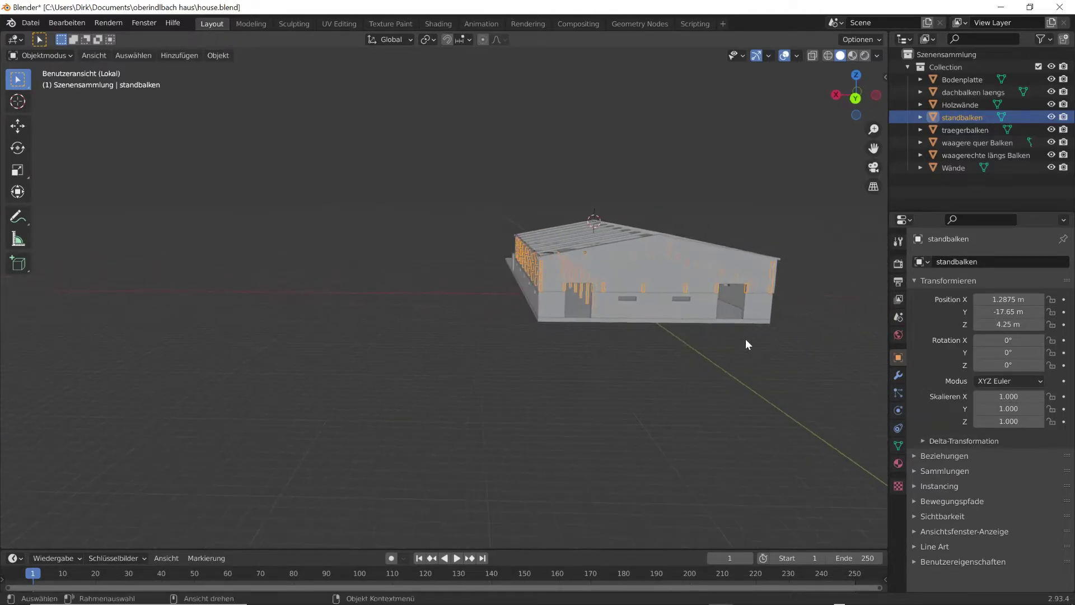
ctrl+shift+middle_drag(488, 392, 689, 331)
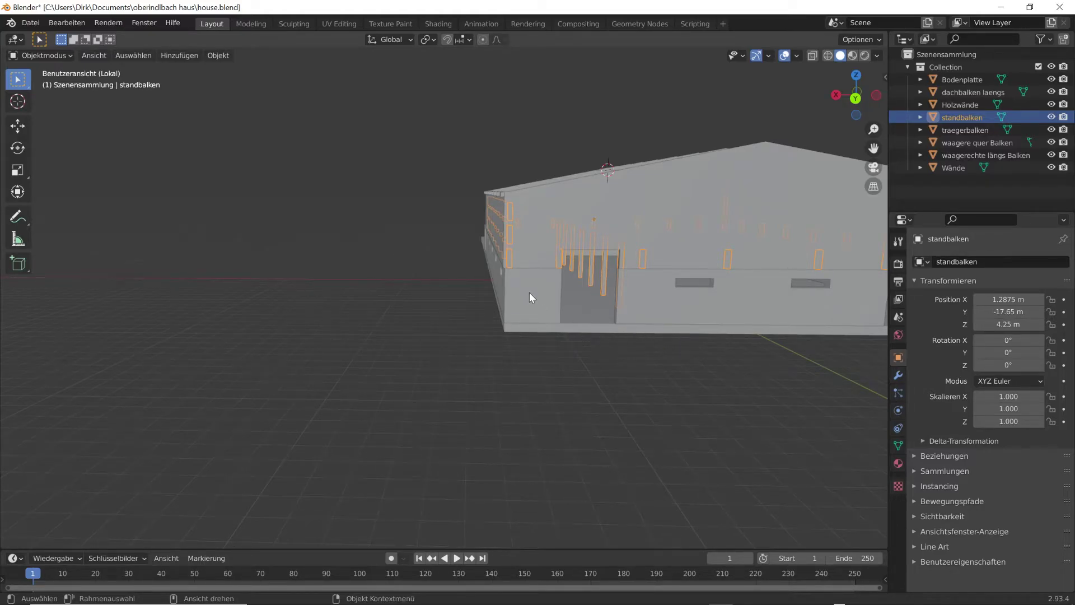
shift+middle_drag(701, 327, 616, 325)
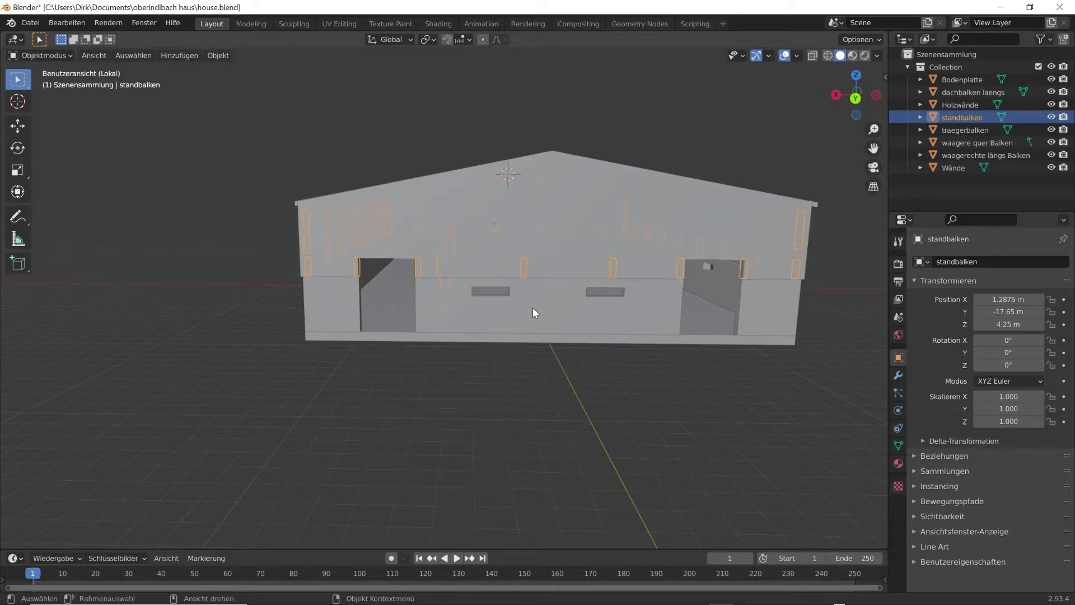
Step: Inspect the barn's interior, checking the gable walls, door openings, standing posts and ceiling beams
middle_drag(527, 376, 437, 419)
ctrl+shift+middle_drag(283, 408, 272, 439)
shift+middle_drag(176, 435, 216, 419)
middle_drag(351, 399, 548, 460)
ctrl+shift+middle_drag(219, 426, 312, 401)
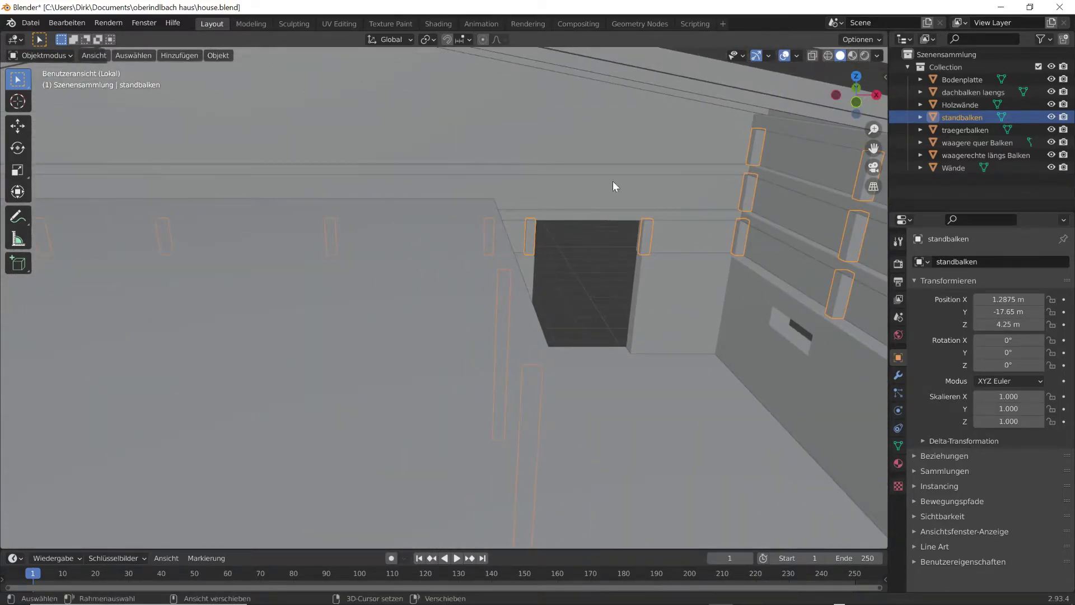
shift+middle_drag(410, 139, 431, 149)
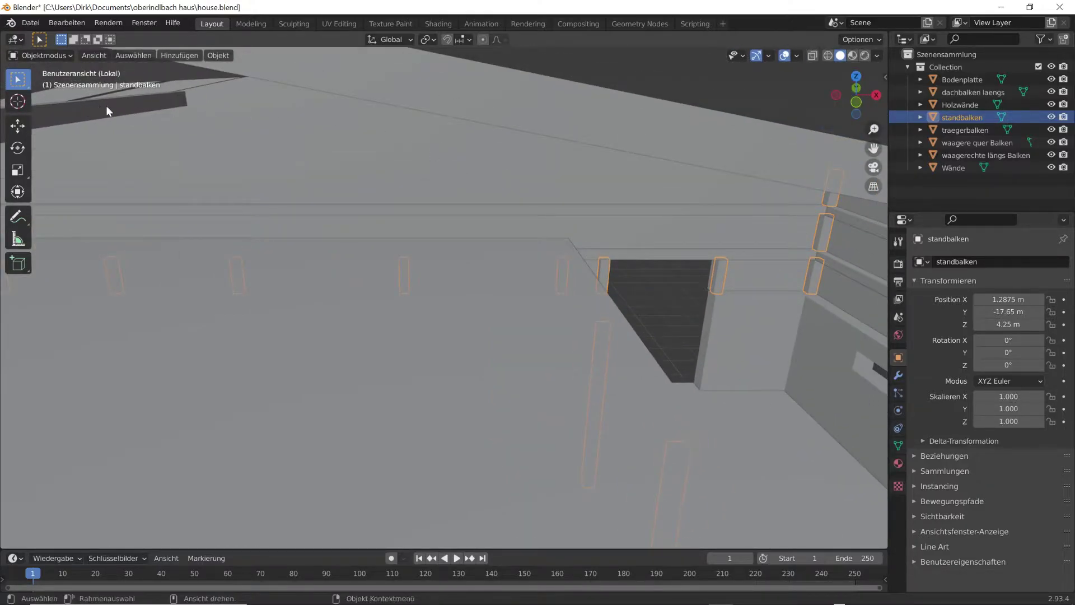
shift+middle_drag(287, 252, 325, 236)
scroll(331, 249, down, 6)
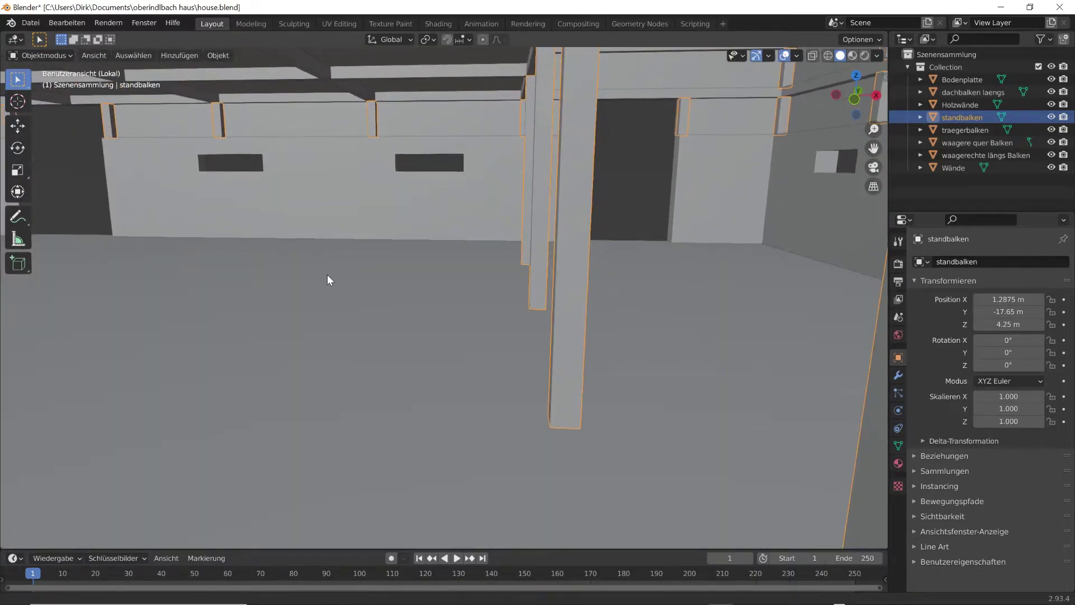
shift+middle_drag(327, 274, 317, 318)
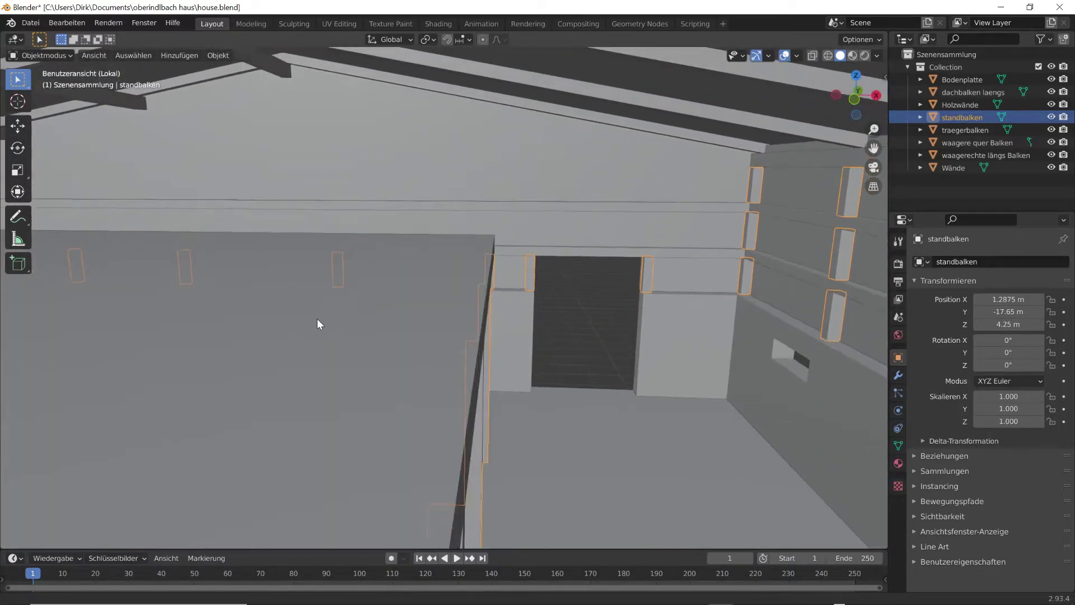
shift+middle_drag(240, 194, 252, 204)
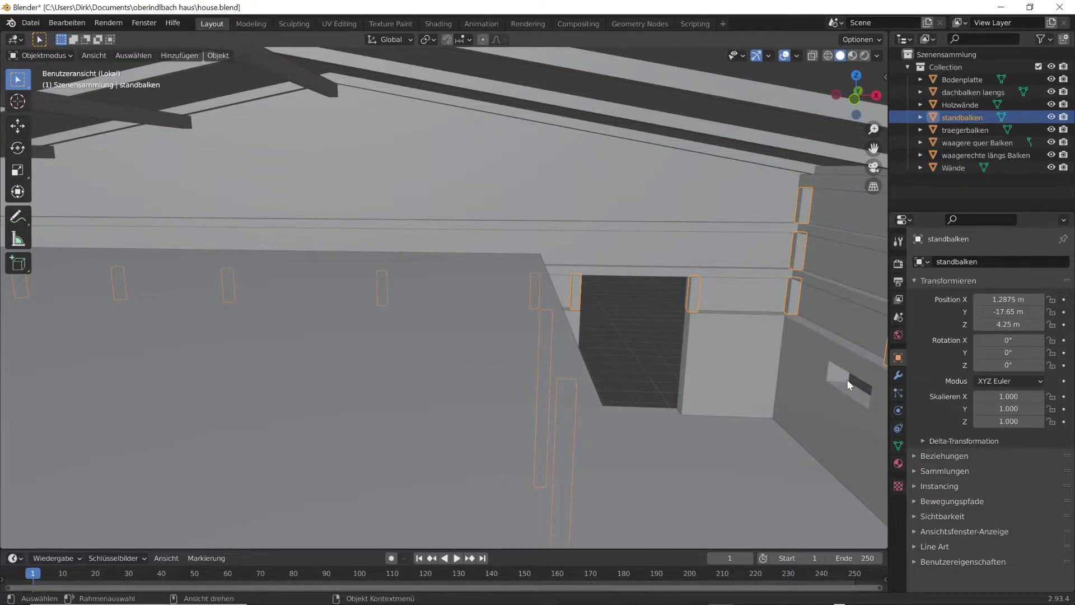
mouse_move(633, 435)
middle_down()
mouse_move(623, 422)
mouse_move(634, 428)
middle_up()
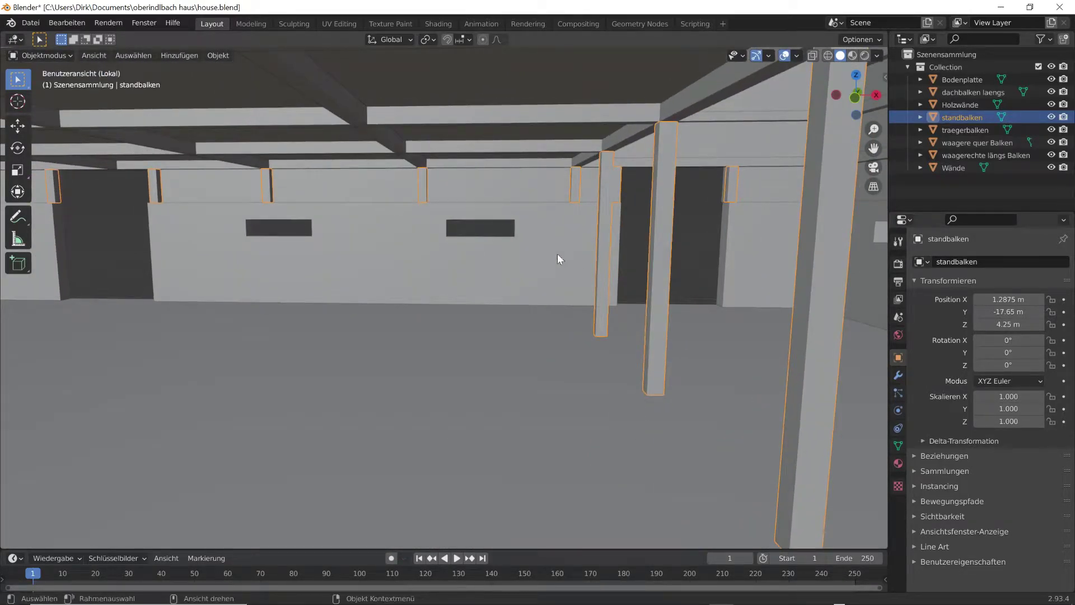
mouse_move(396, 405)
middle_down()
mouse_move(378, 384)
mouse_move(407, 388)
middle_up()
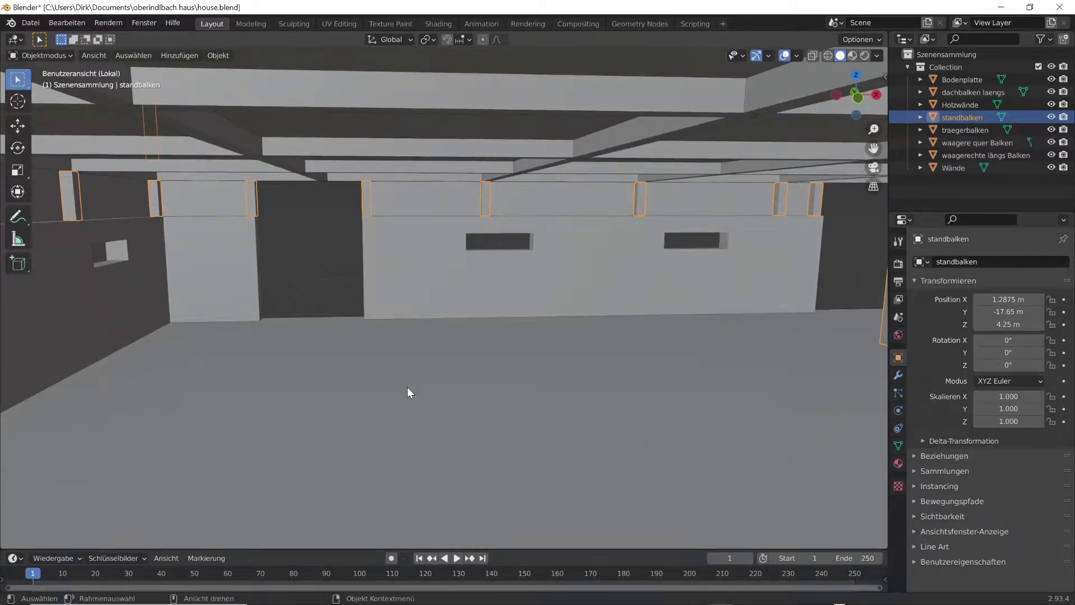
middle_drag(492, 381, 442, 348)
Step: Review the whole building from outside, including the roof beams, and the row of upright posts along the long inner wall
mouse_move(173, 332)
shift+middle_down()
mouse_move(633, 354)
mouse_move(821, 346)
shift+middle_up()
mouse_move(271, 321)
shift+middle_down()
mouse_move(523, 331)
mouse_move(480, 367)
mouse_move(425, 372)
mouse_move(560, 378)
shift+middle_up()
mouse_move(431, 352)
middle_down()
mouse_move(509, 358)
mouse_move(379, 365)
mouse_move(569, 372)
middle_up()
scroll(223, 355, up, 5)
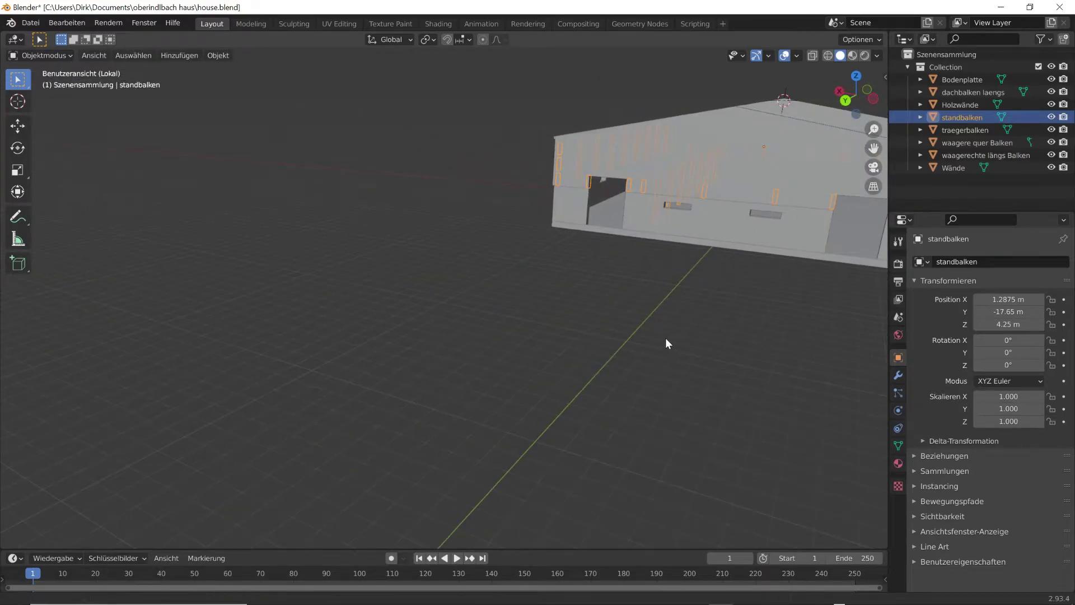
middle_drag(670, 343, 485, 386)
scroll(515, 369, up, 1)
scroll(384, 392, up, 4)
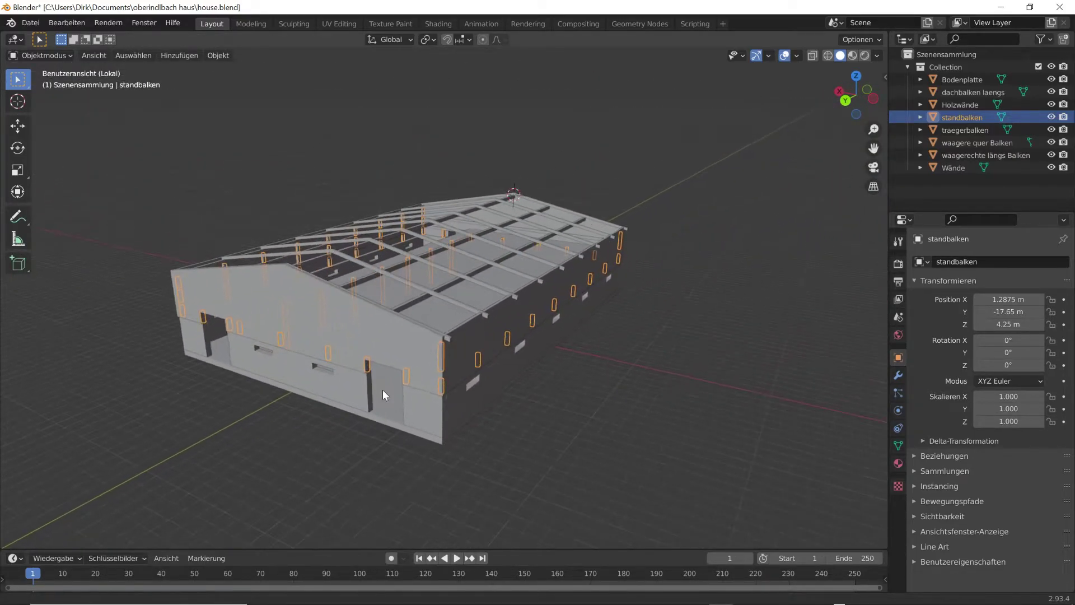
scroll(297, 421, up, 2)
scroll(224, 425, up, 4)
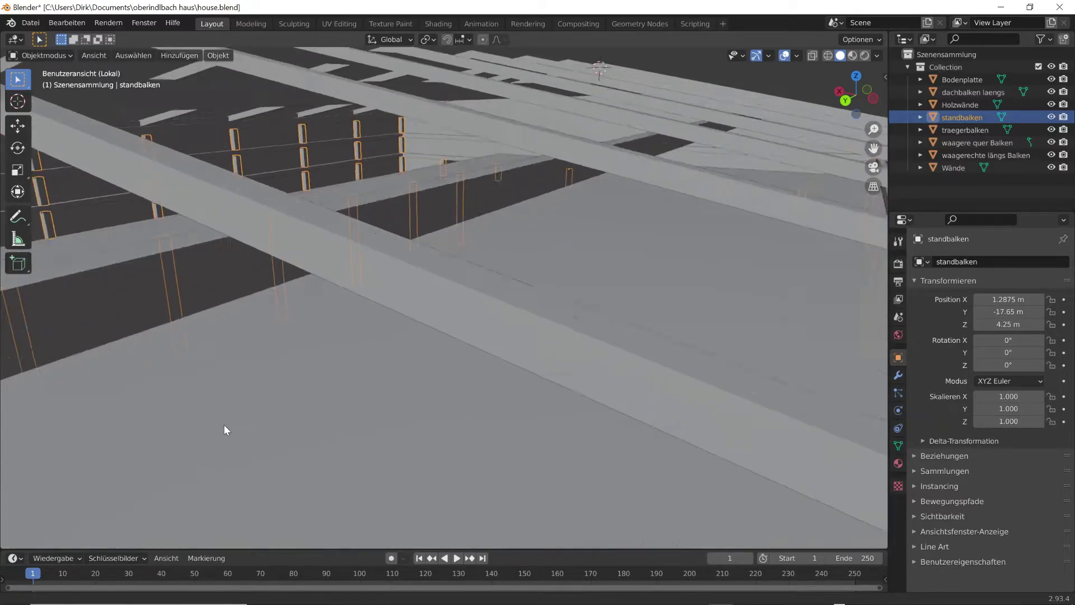
shift+middle_drag(223, 424, 290, 414)
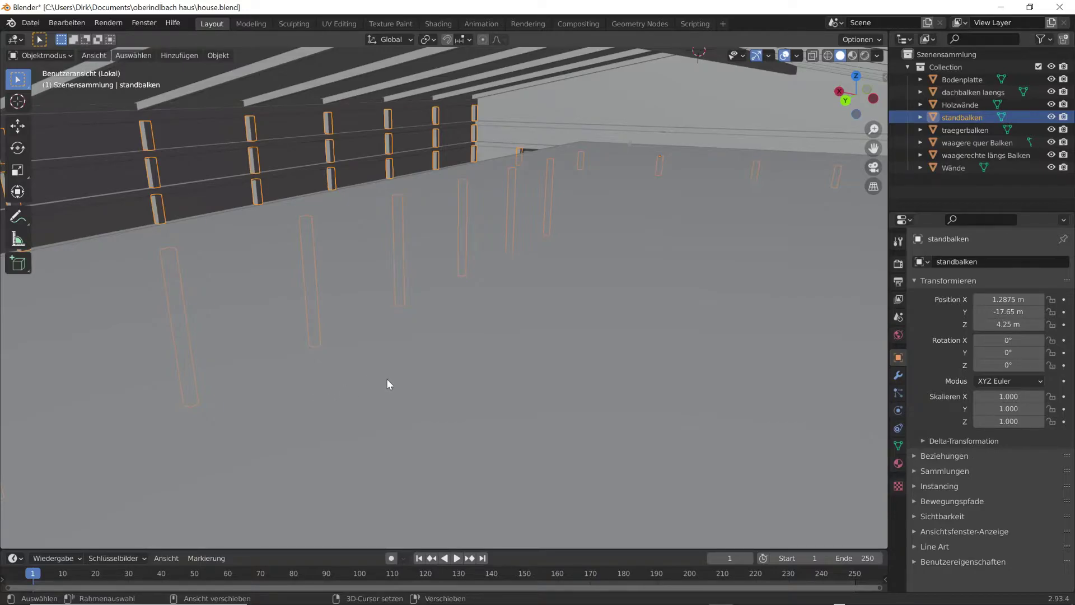
shift+middle_drag(487, 240, 498, 237)
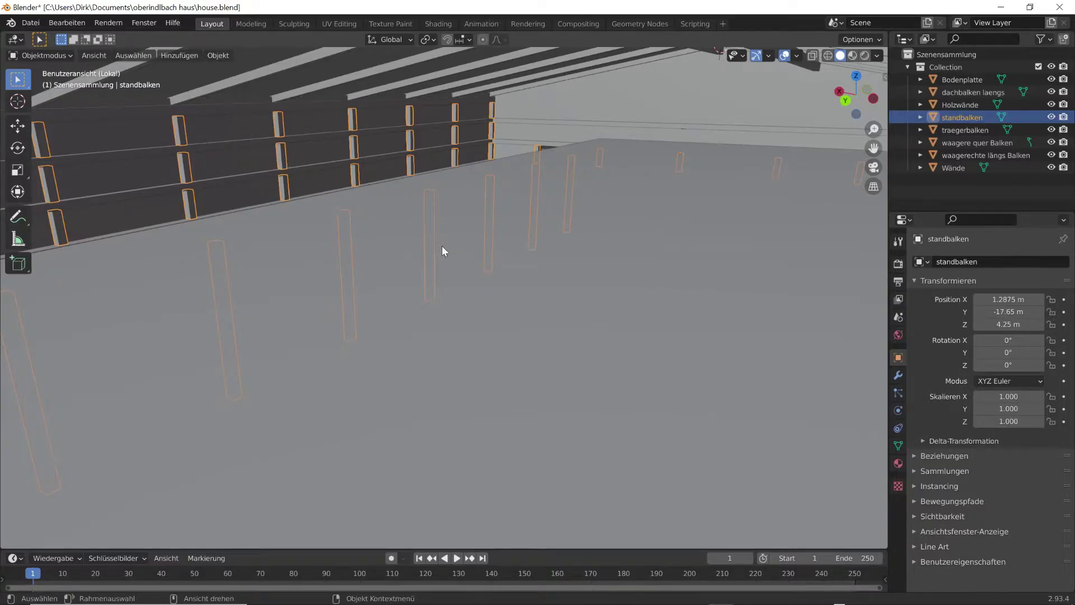
Step: Examine the upper inner corner where the long wall meets the gable end, with its corner post and horizontal beams
middle_drag(484, 223, 424, 317)
scroll(424, 317, up, 8)
shift+middle_drag(489, 264, 409, 317)
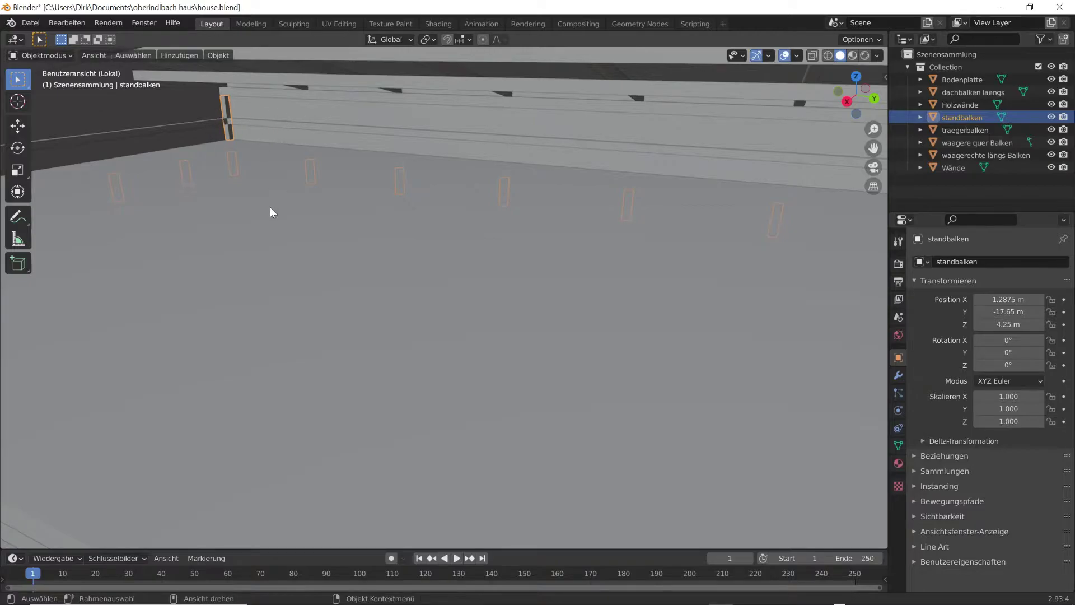
scroll(191, 252, up, 3)
scroll(194, 255, down, 8)
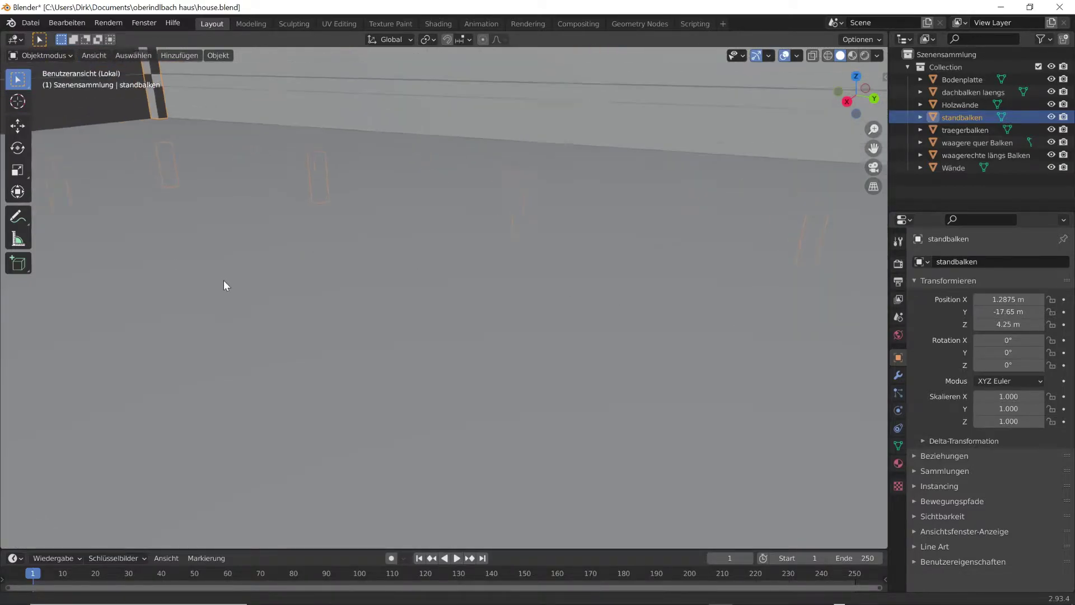
scroll(261, 296, down, 4)
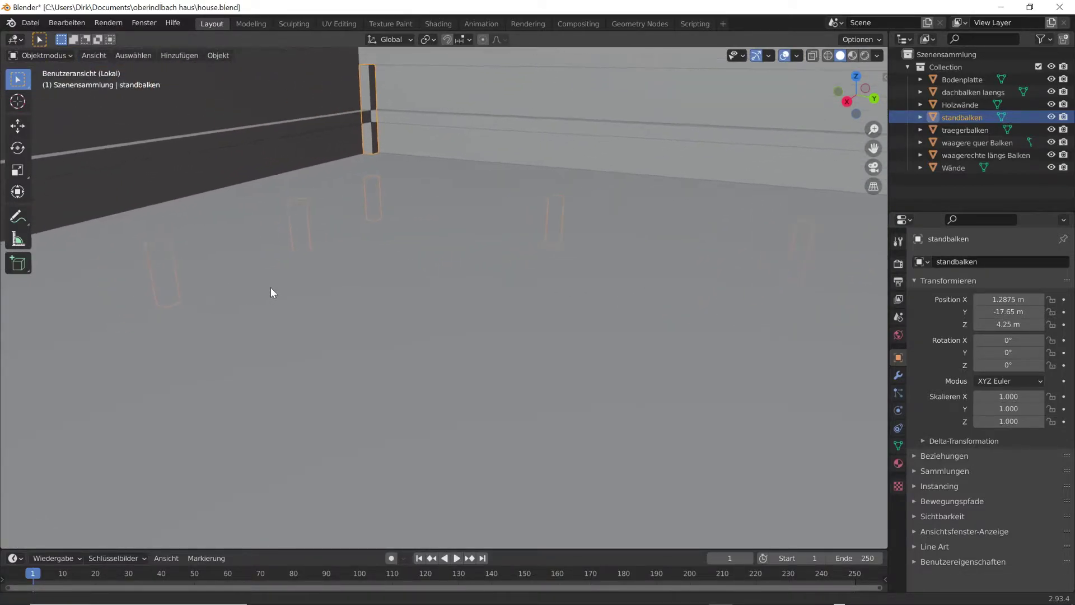
shift+middle_drag(421, 258, 501, 232)
scroll(757, 189, down, 3)
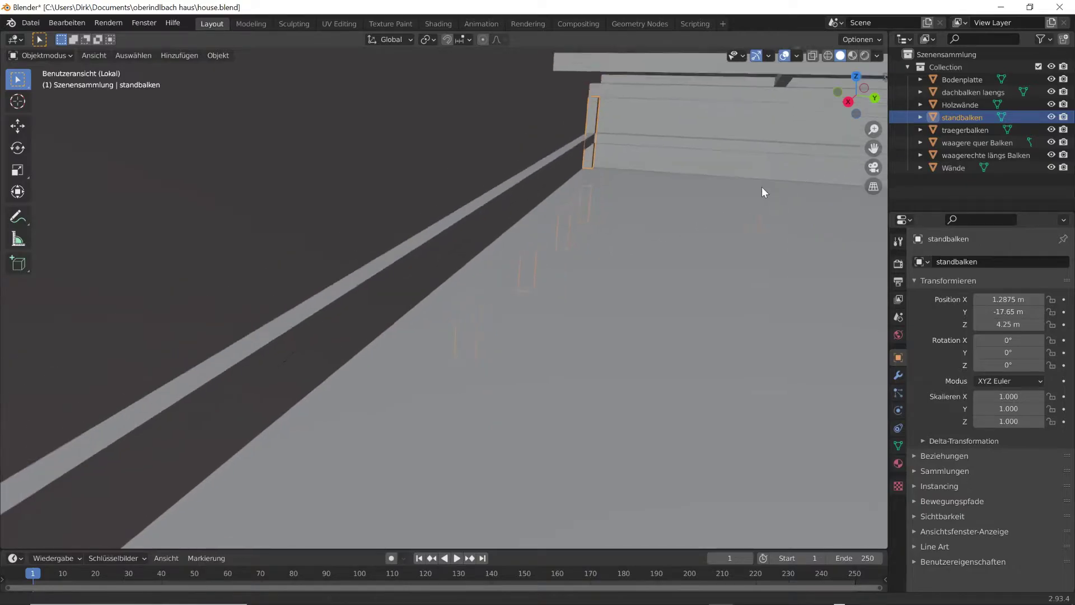
scroll(754, 188, up, 2)
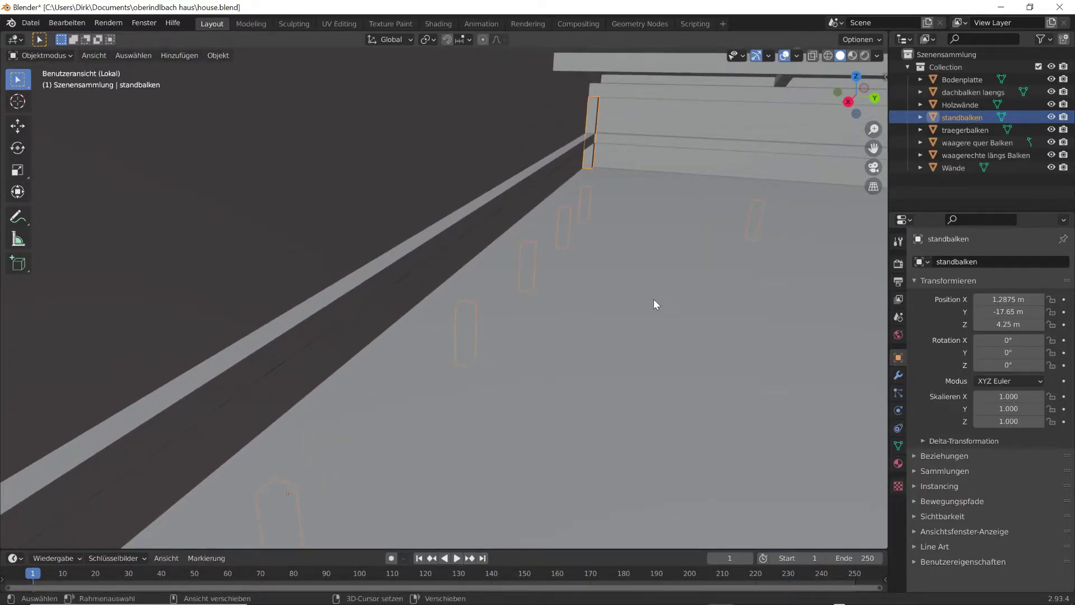
scroll(672, 262, down, 3)
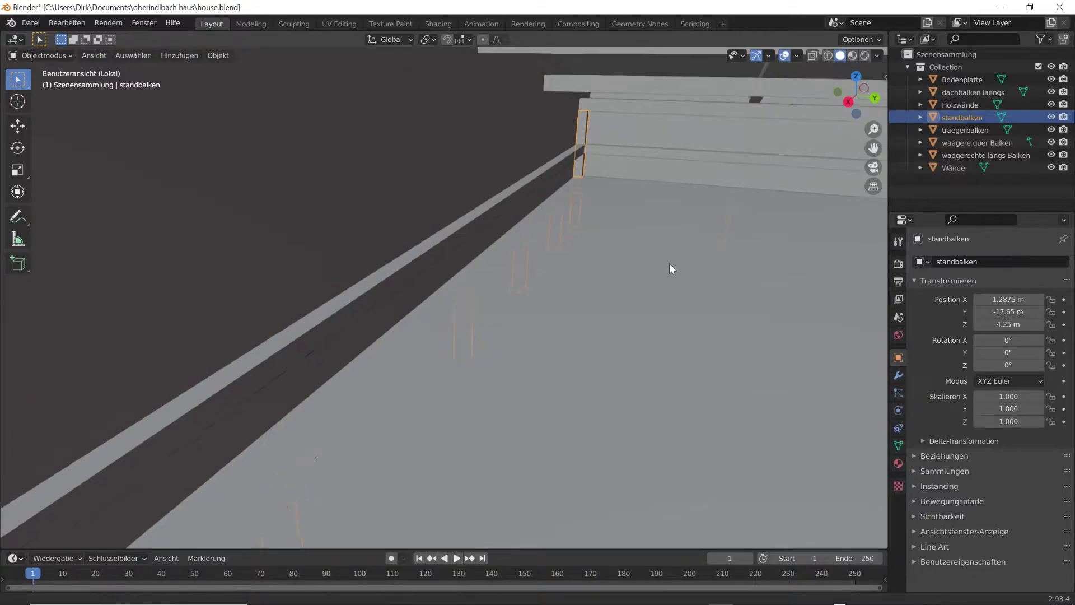
Step: Enter Edit Mode on standbalken and select the entire top segment of the second post from the corner on the long wall
middle_drag(664, 265, 809, 336)
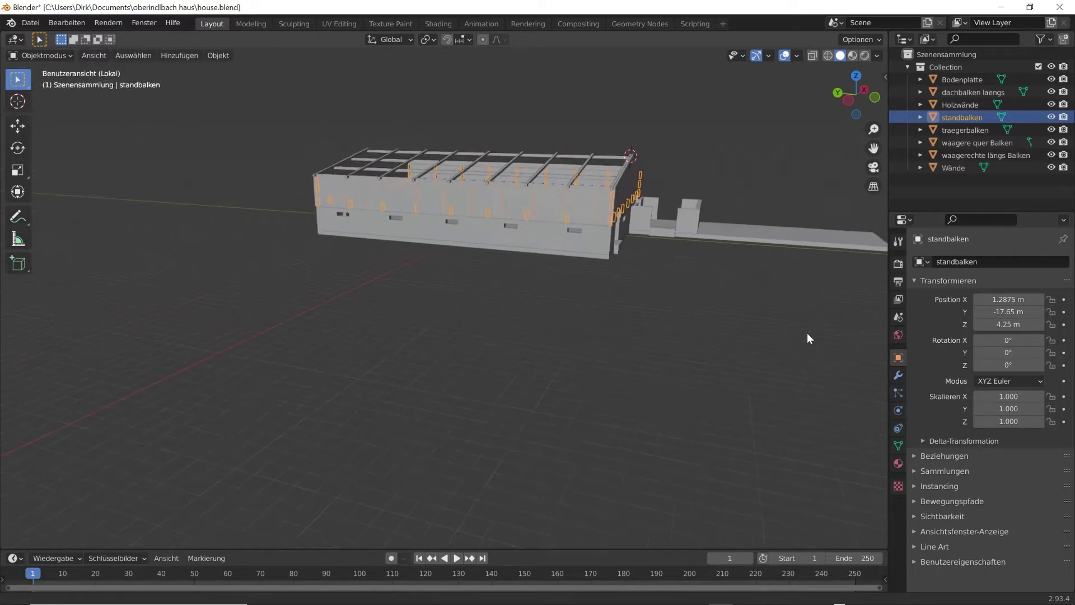
scroll(470, 274, up, 5)
middle_drag(470, 274, 429, 391)
scroll(434, 374, up, 5)
scroll(438, 365, down, 2)
scroll(439, 361, up, 1)
shift+middle_drag(449, 316, 451, 352)
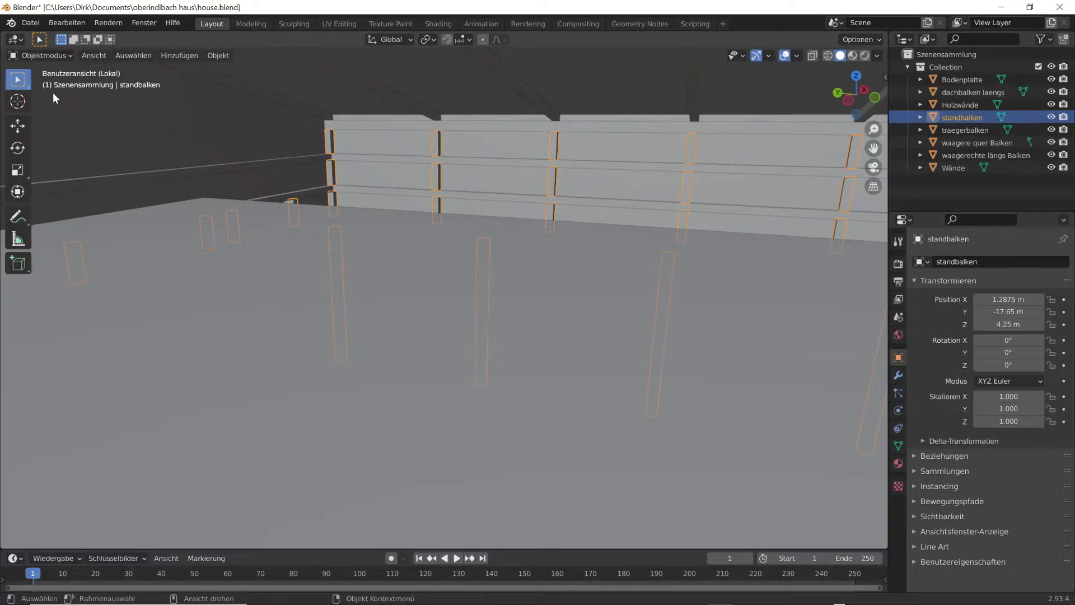
key(Tab)
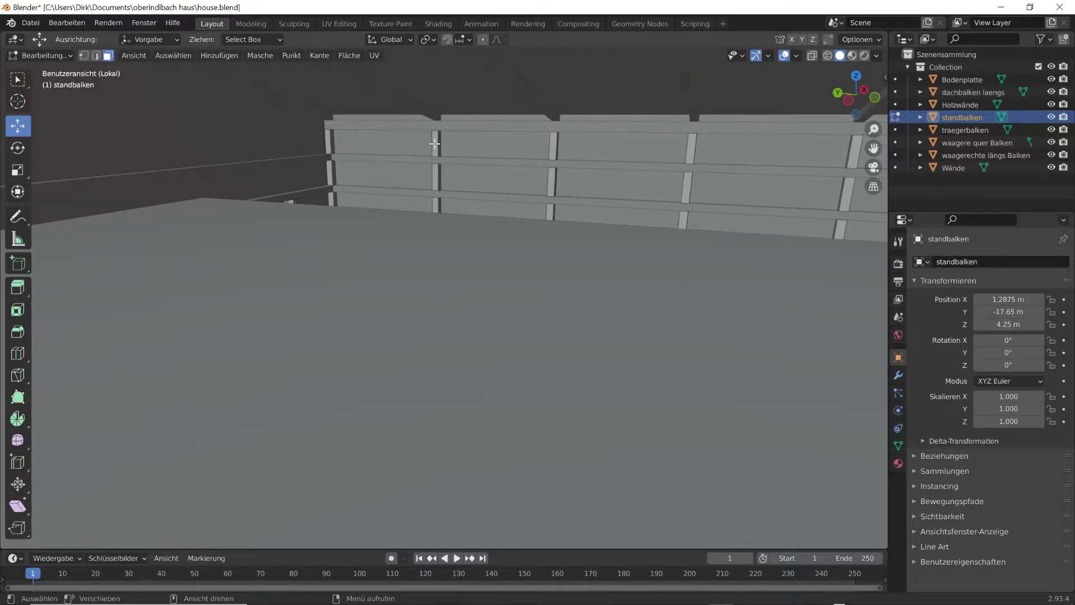
key(l)
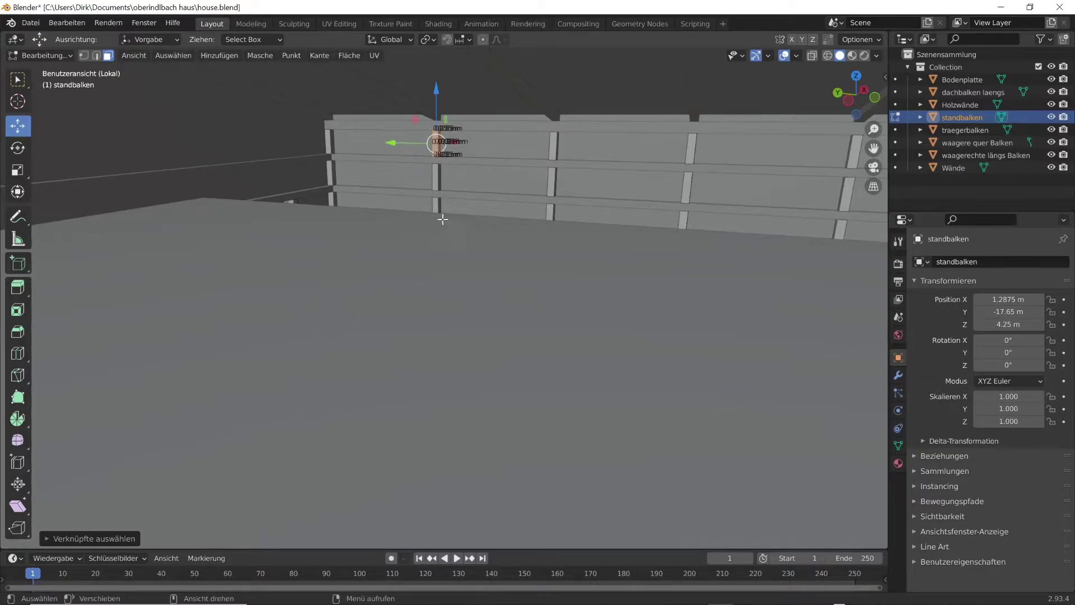
middle_drag(363, 294, 427, 286)
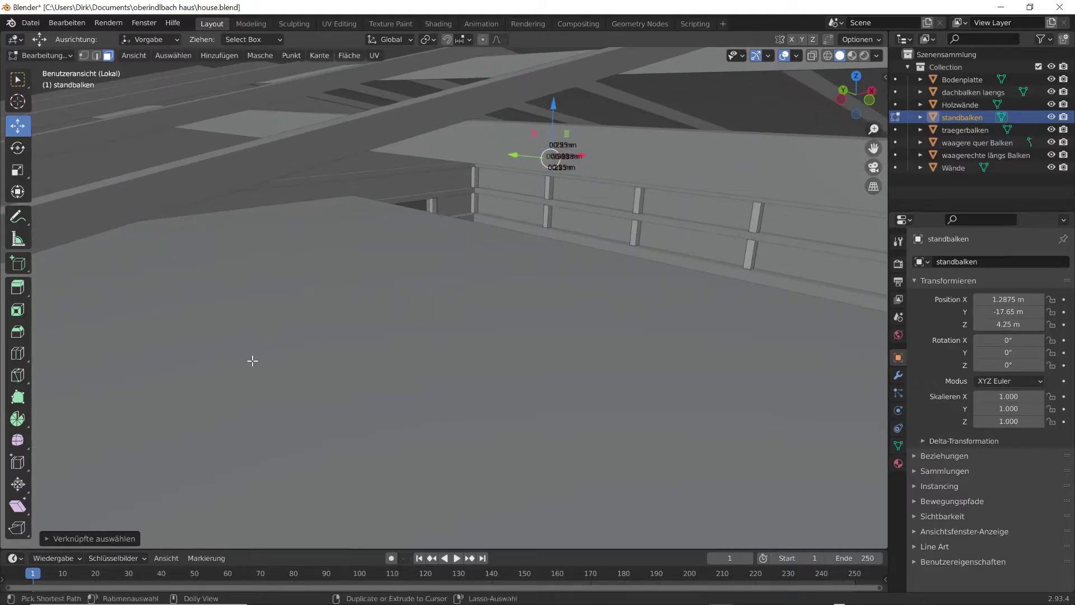
scroll(254, 355, up, 3)
scroll(259, 353, down, 1)
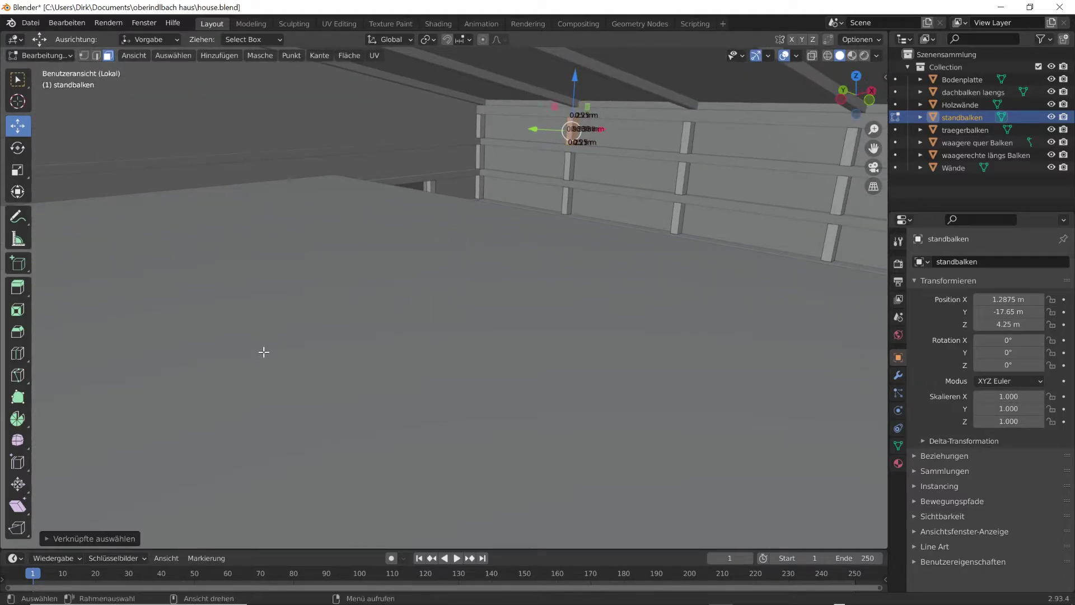
Step: Duplicate the selected top post segment and move the copy -25.55 m along global X to the opposite long wall
key(shift+d)
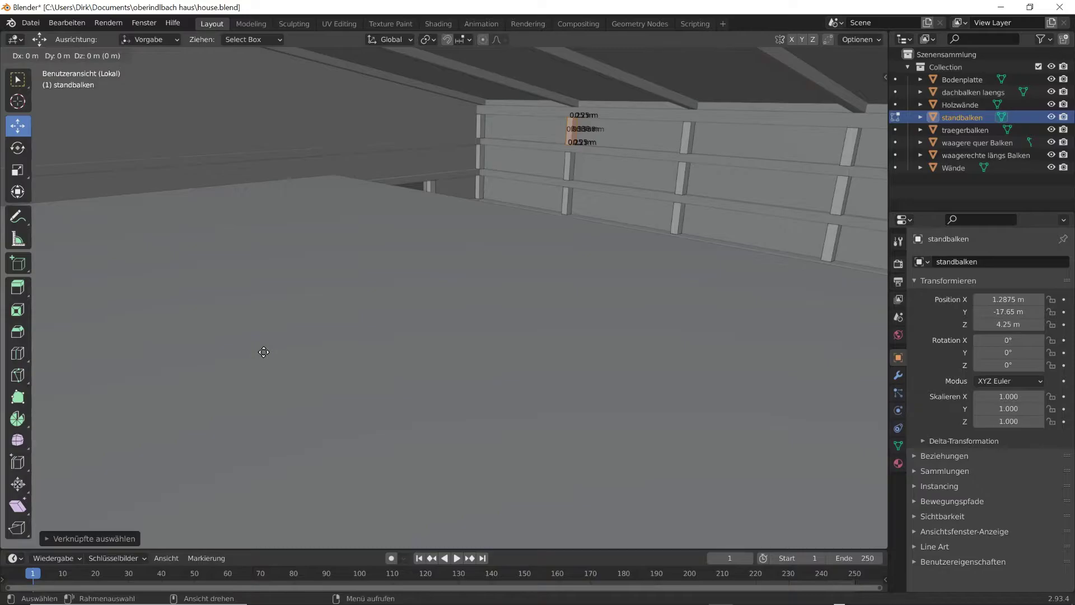
key(Escape)
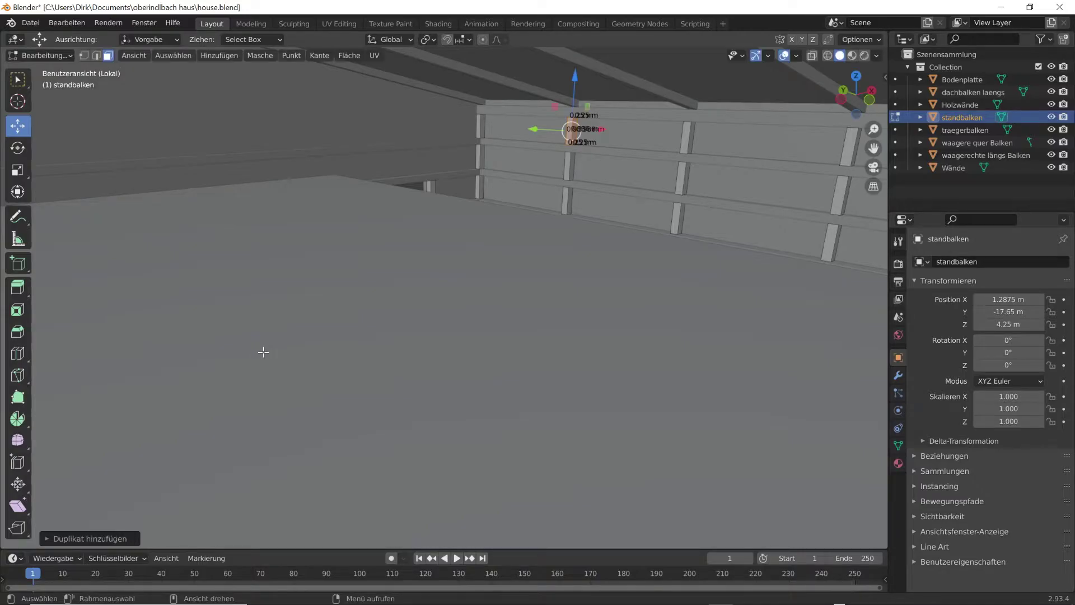
key(g)
key(x)
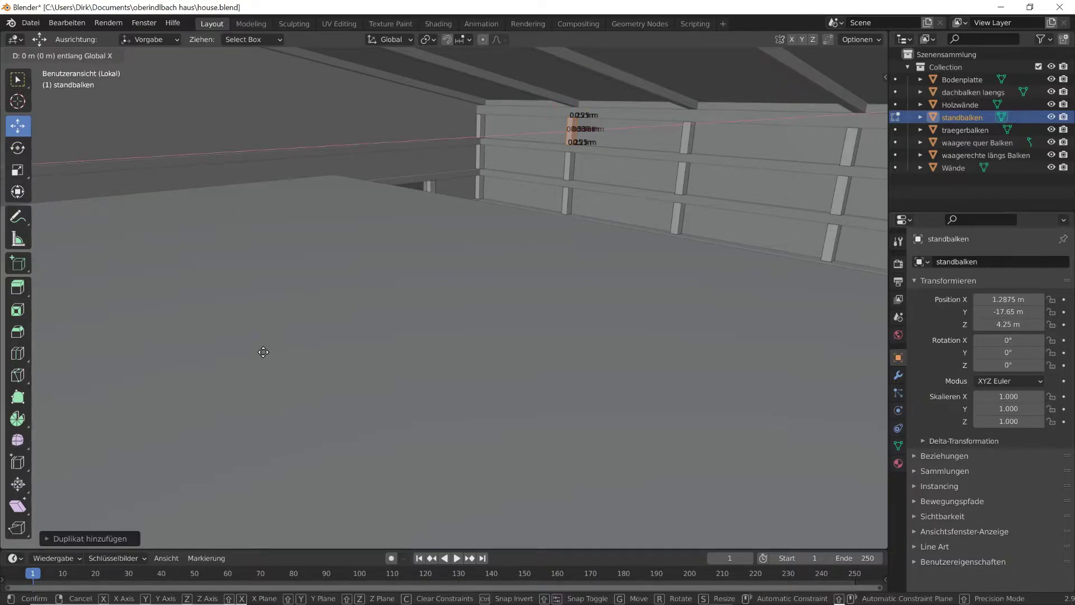
text(-(25.)
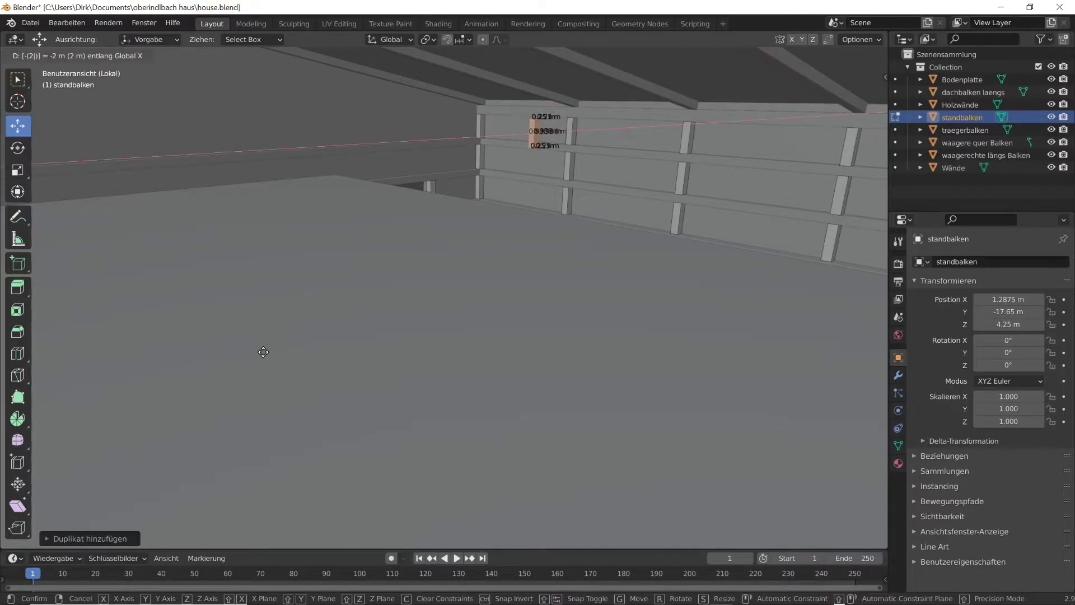
text(5)
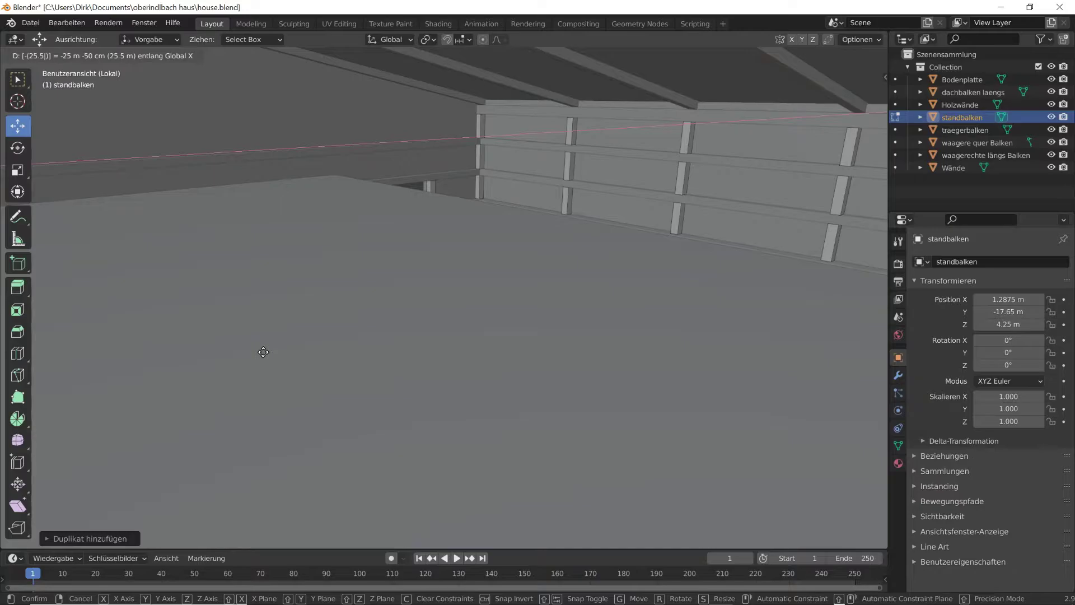
text(6)
key(BackSpace)
text(5)
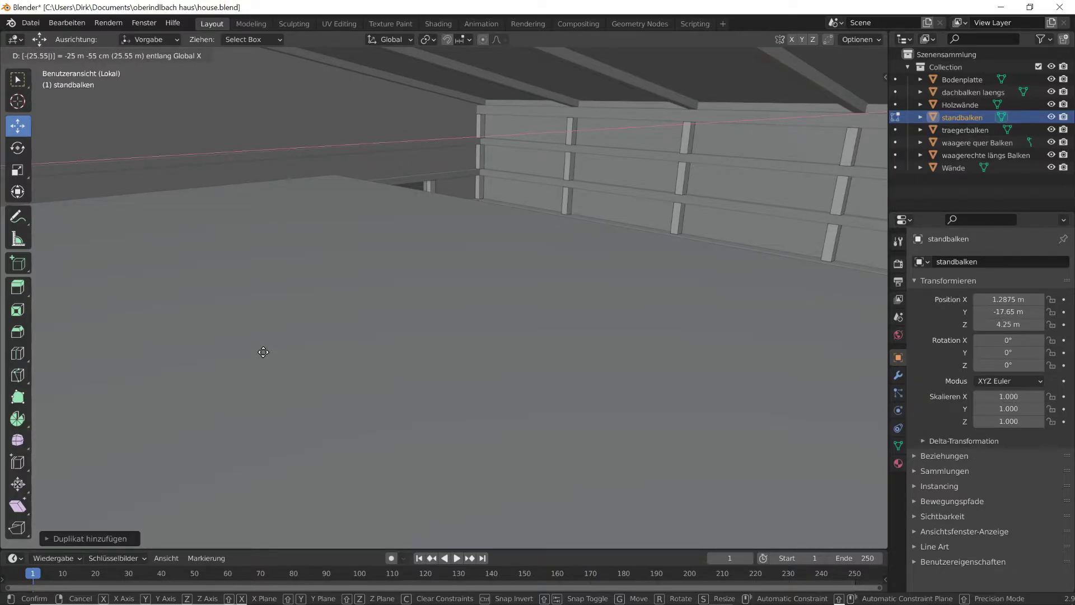
key(Return)
Step: Examine how the copied post segment sits between the horizontal beams on the opposite long wall
middle_drag(221, 352, 502, 355)
scroll(501, 355, down, 4)
shift+middle_drag(360, 374, 843, 382)
scroll(431, 367, up, 4)
scroll(440, 350, down, 1)
shift+middle_drag(442, 349, 360, 379)
scroll(240, 403, up, 3)
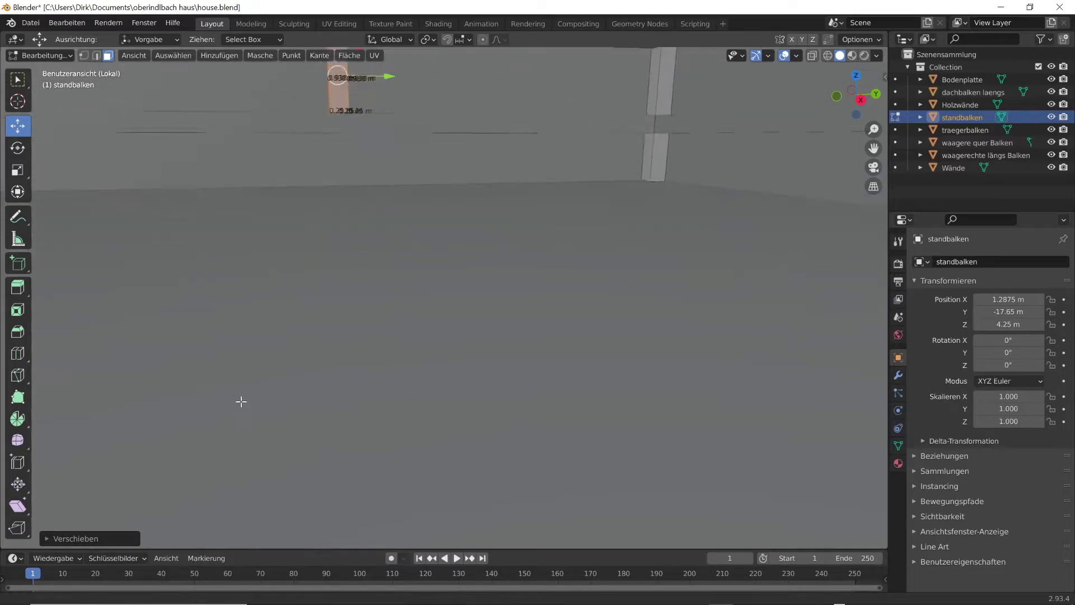
shift+middle_drag(242, 398, 250, 418)
shift+scroll(347, 407, down, 6)
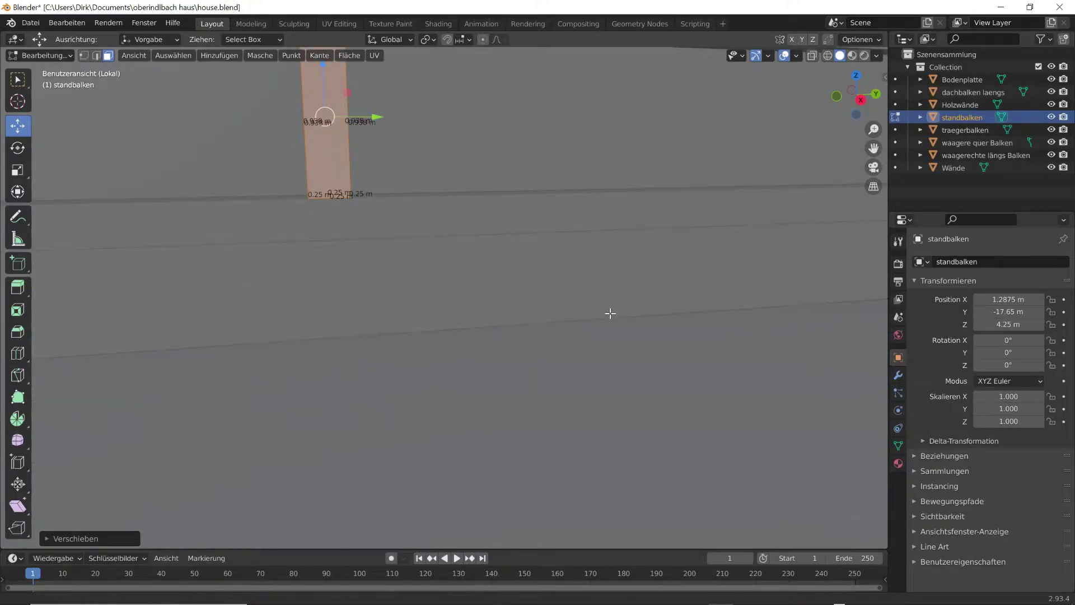
scroll(610, 312, down, 3)
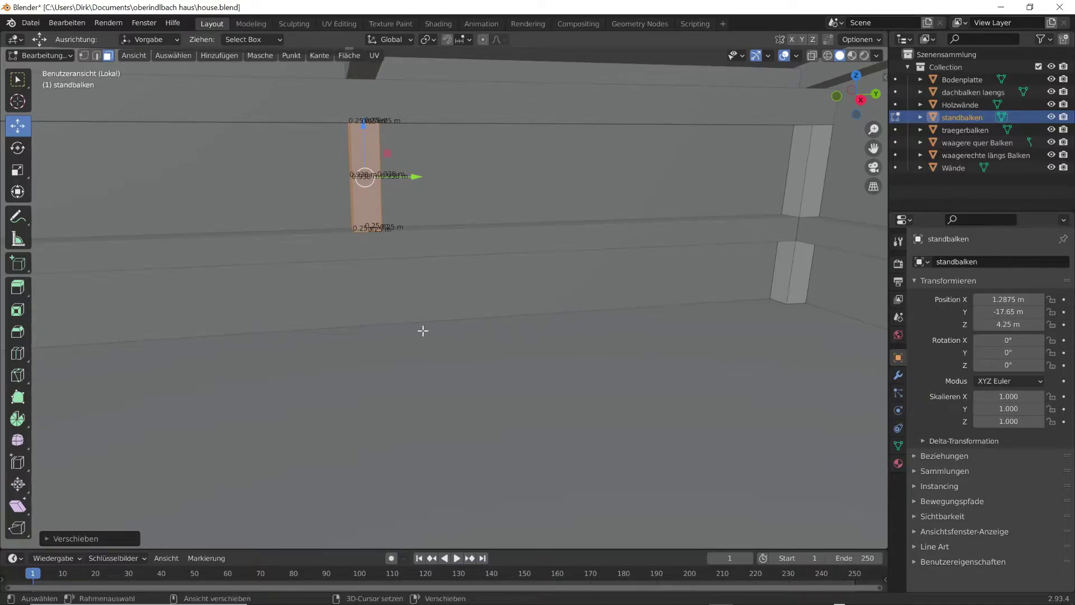
middle_drag(403, 336, 667, 336)
middle_drag(528, 334, 431, 343)
middle_drag(526, 334, 449, 326)
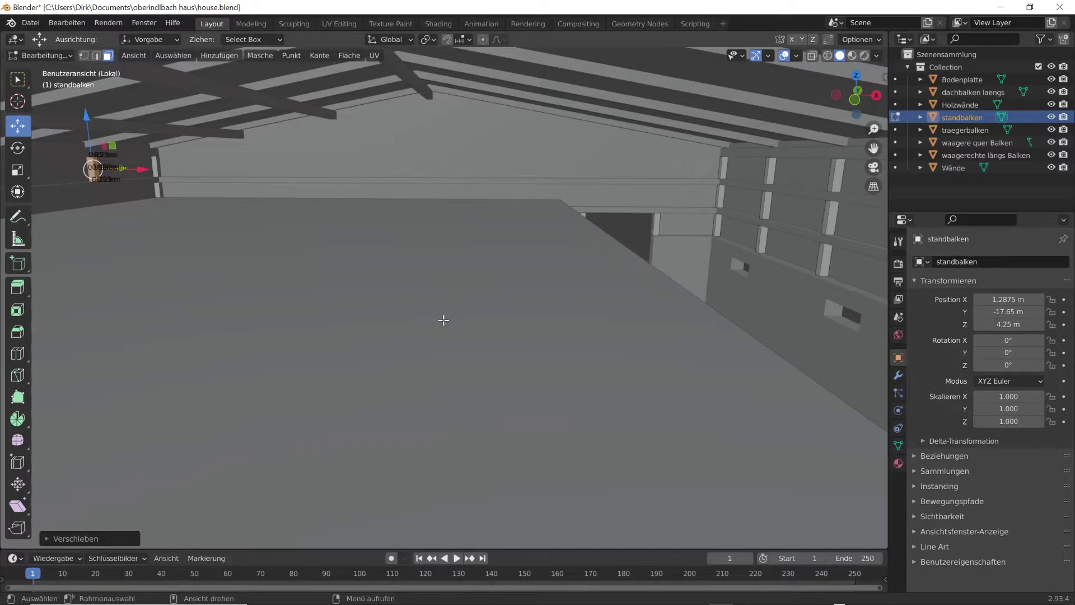
Step: Duplicate the top segment of the third post from the corner and move the copy -25.55 m along global X
key(alt)
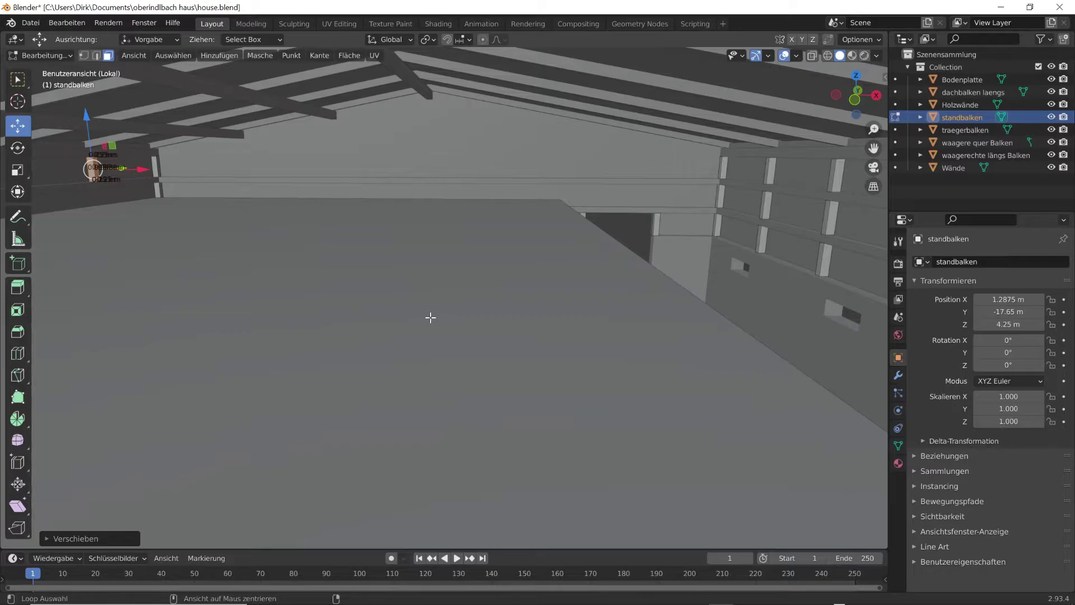
key(alt+a)
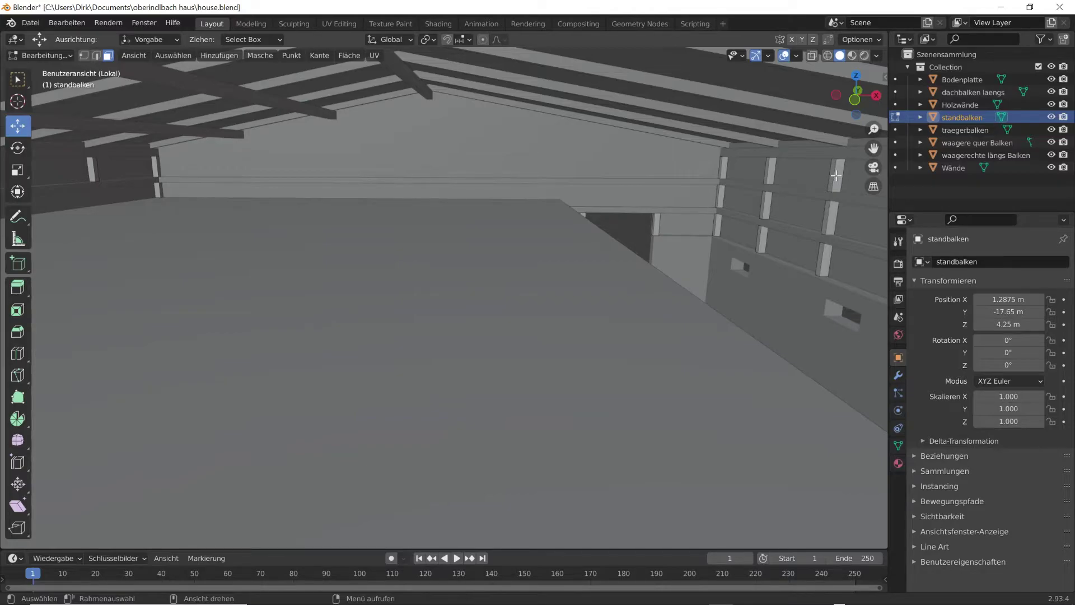
key(l)
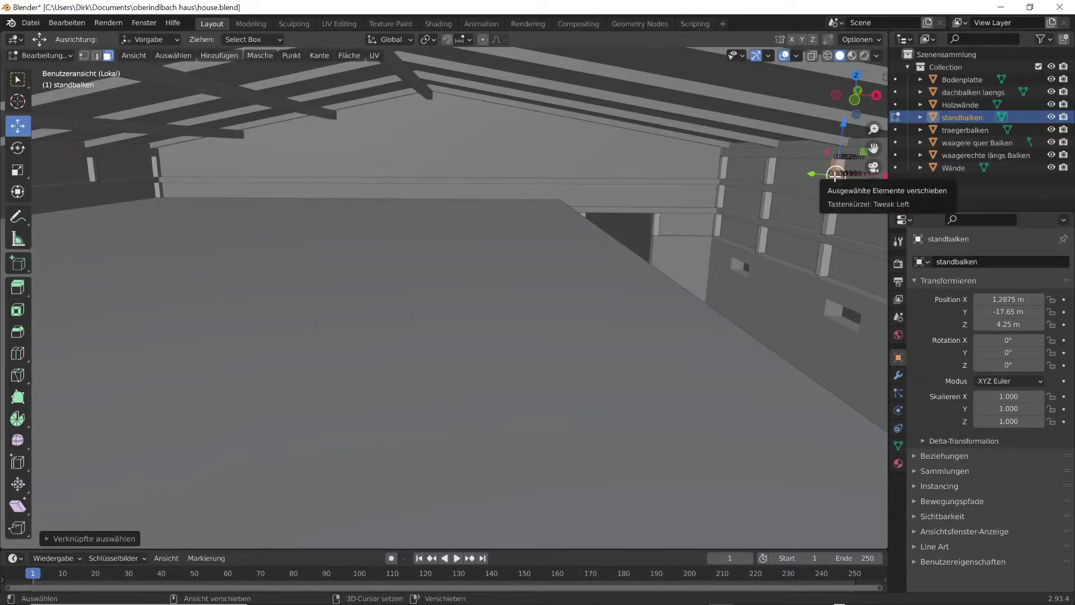
key(shift+d)
key(Escape)
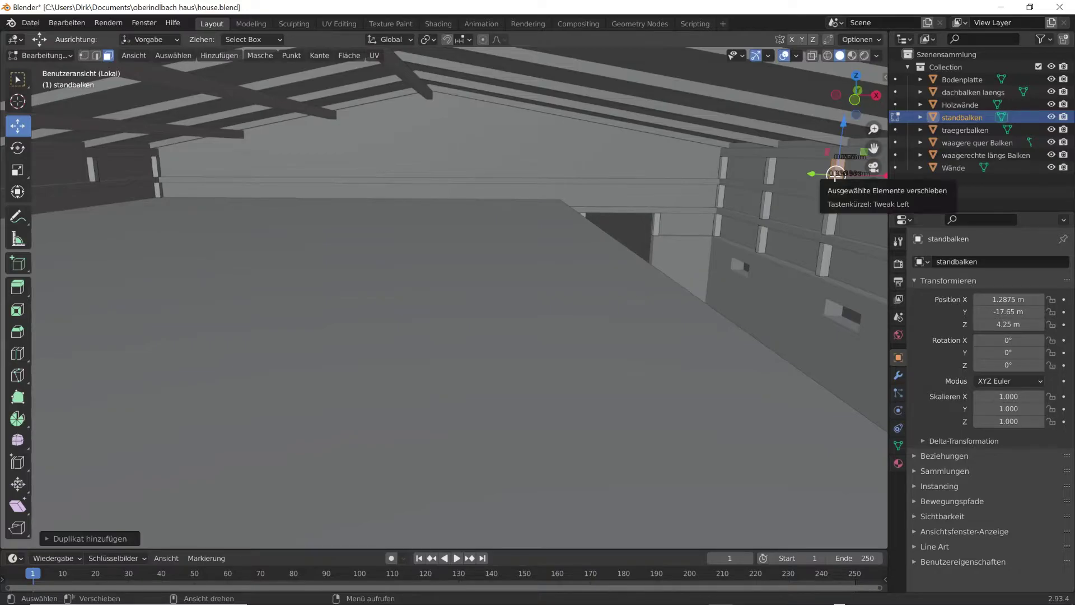
key(g)
key(x)
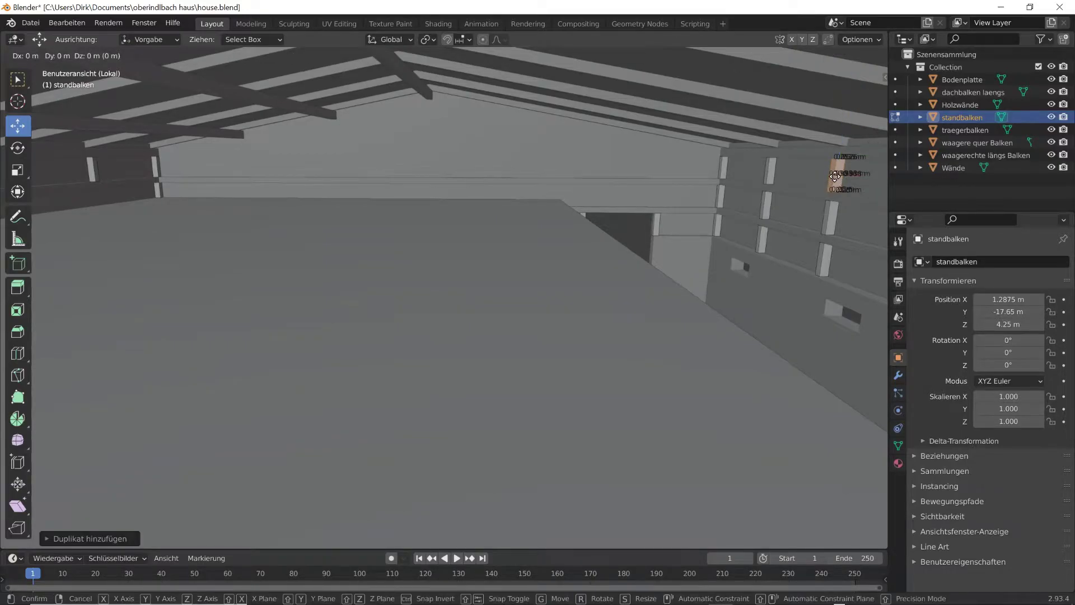
text(-(25)
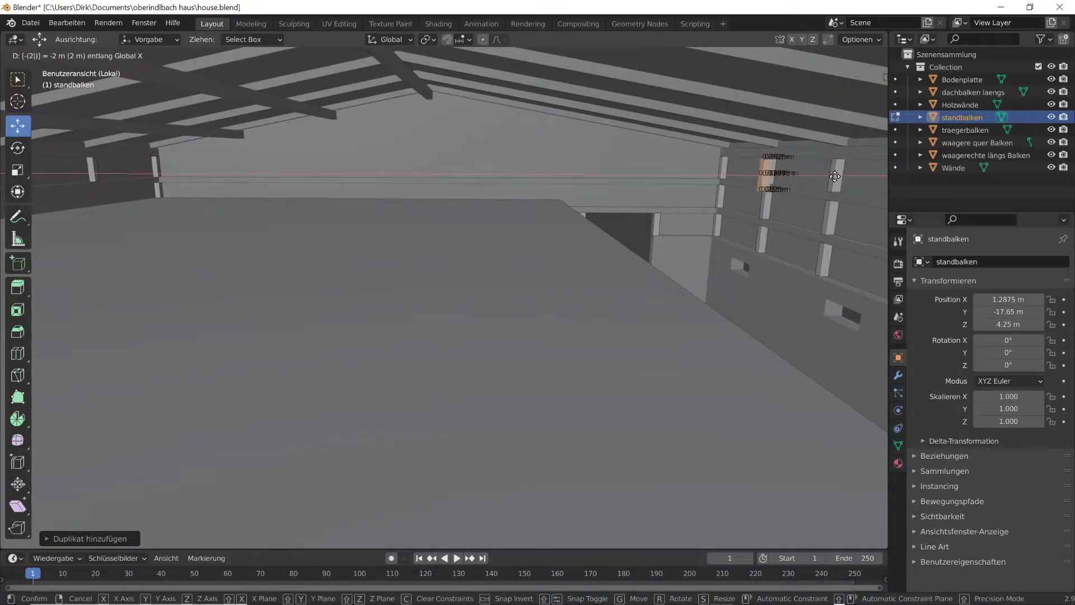
text(.55)
key(Return)
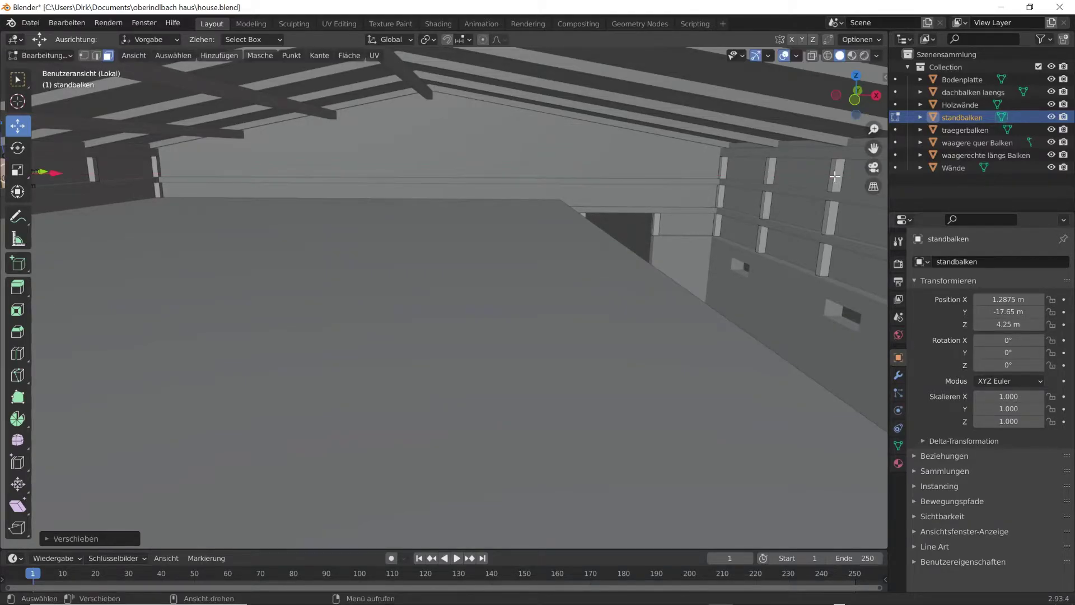
Step: Duplicate the top segment of the fourth post from the corner and move the copy -25.55 m along global X
ctrl+shift+middle_drag(822, 202, 798, 208)
shift+middle_drag(571, 218, 703, 187)
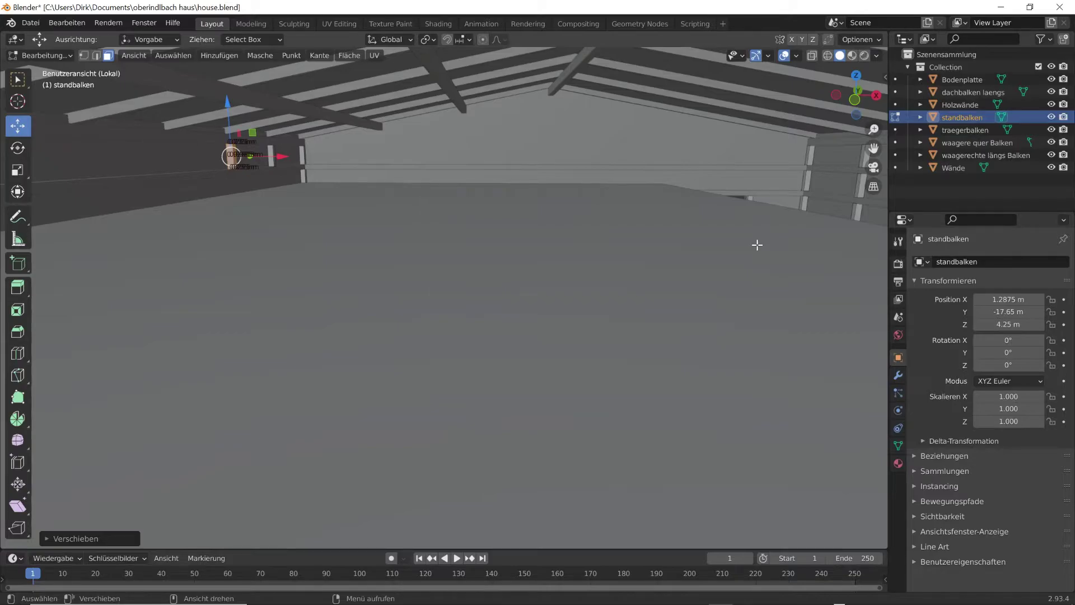
shift+drag(661, 243, 661, 241)
shift+middle_drag(661, 242, 605, 242)
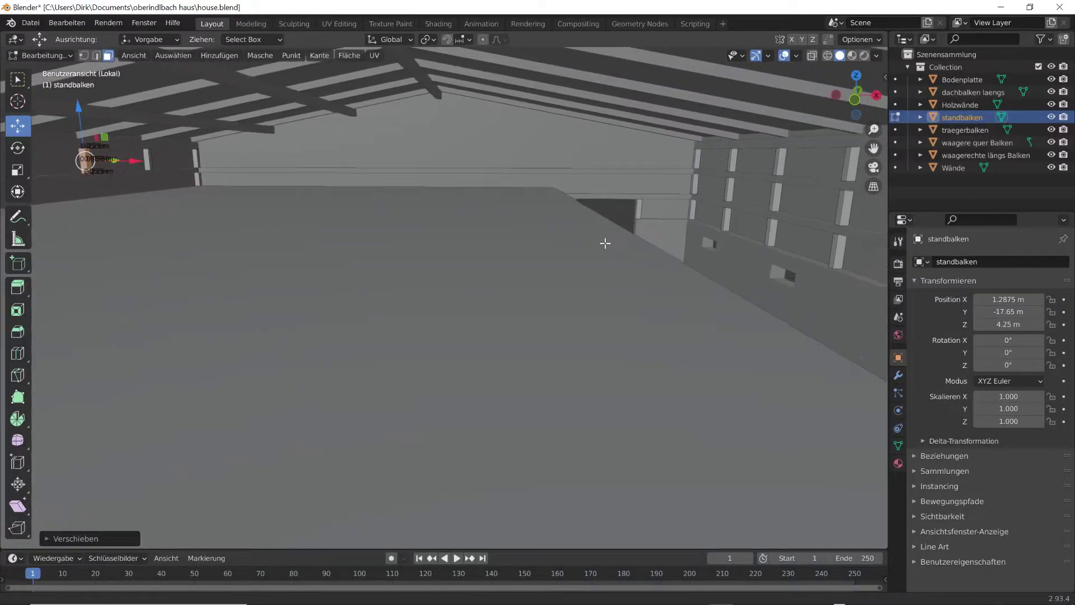
key(alt)
key(alt+a)
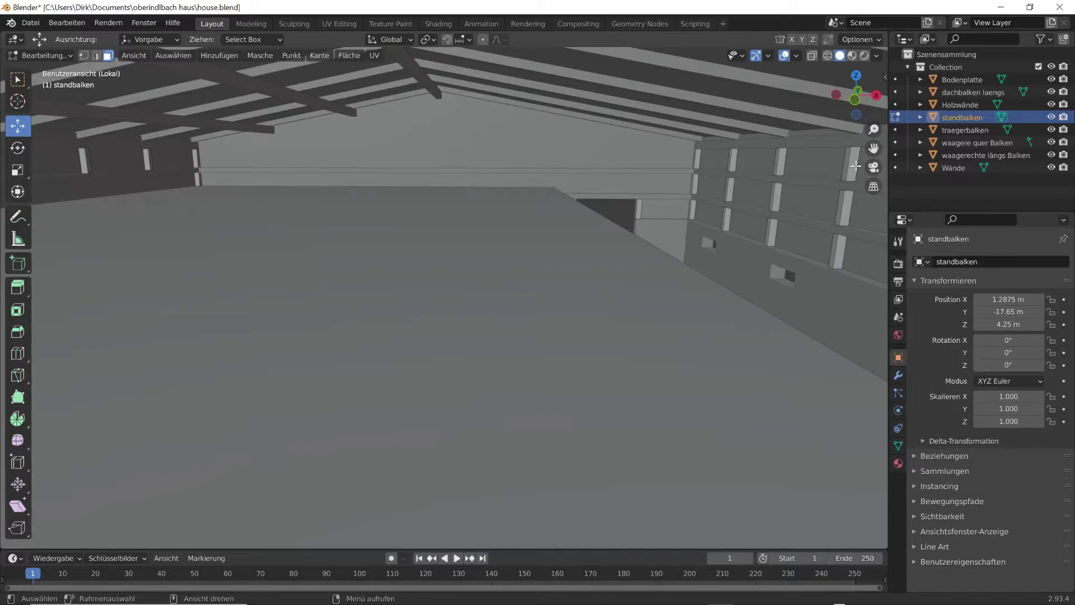
key(l)
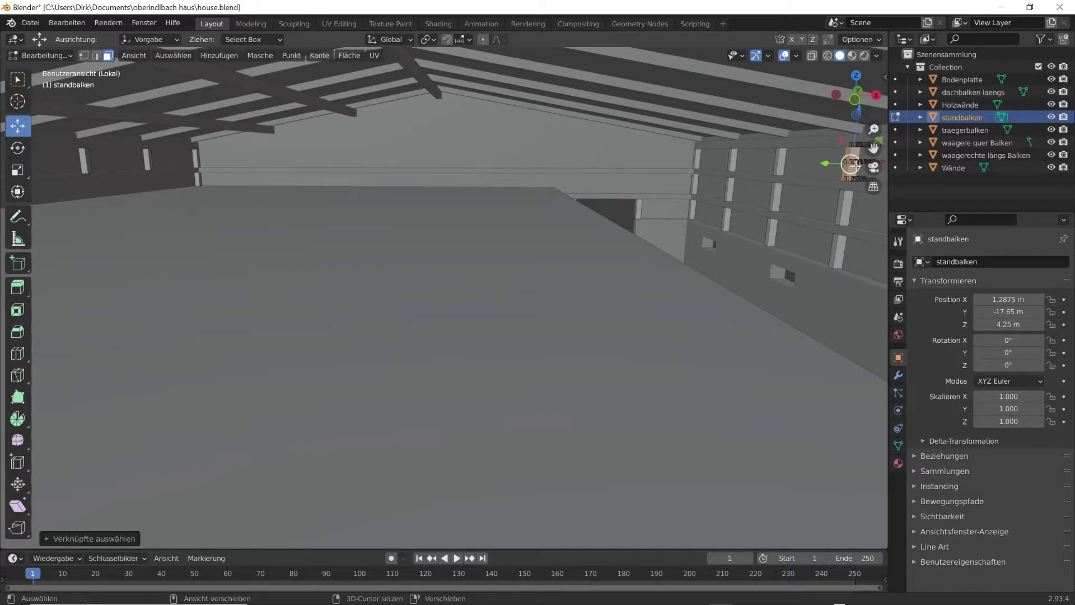
key(shift+d)
key(Escape)
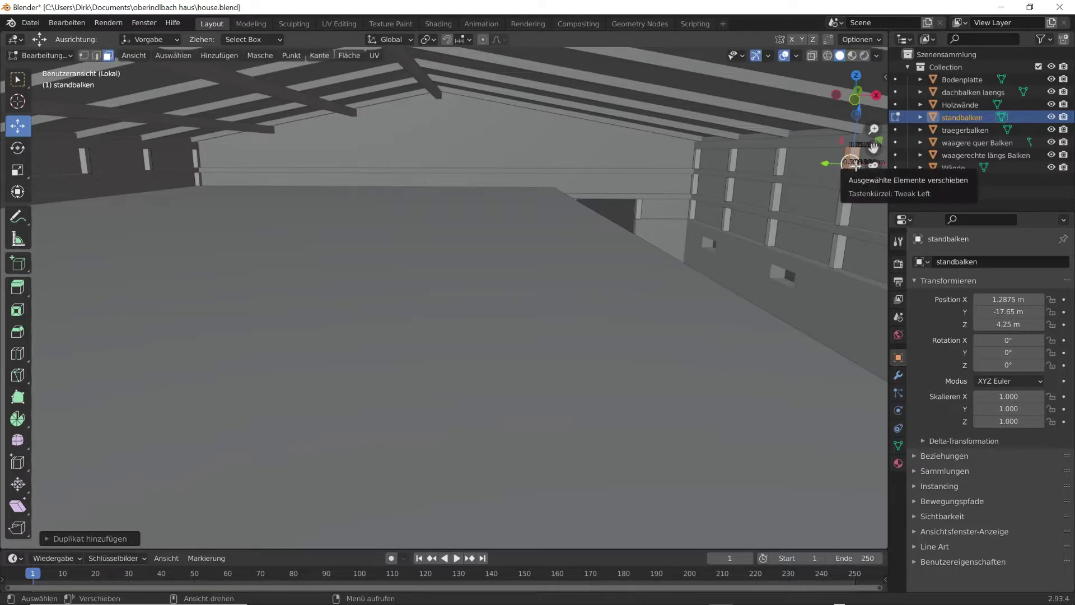
key(g)
text(x)
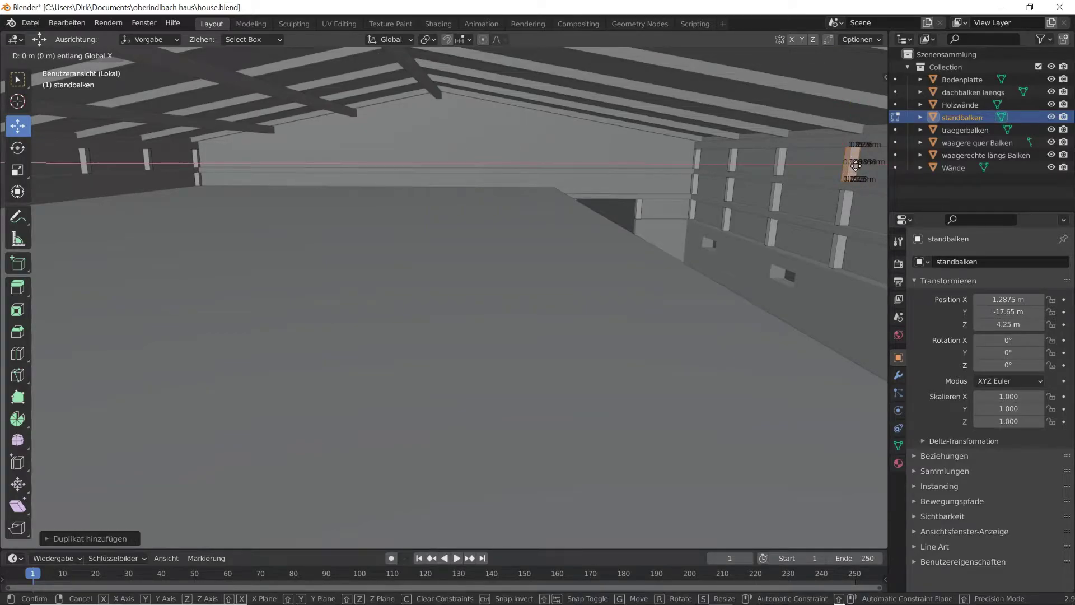
text(25-)
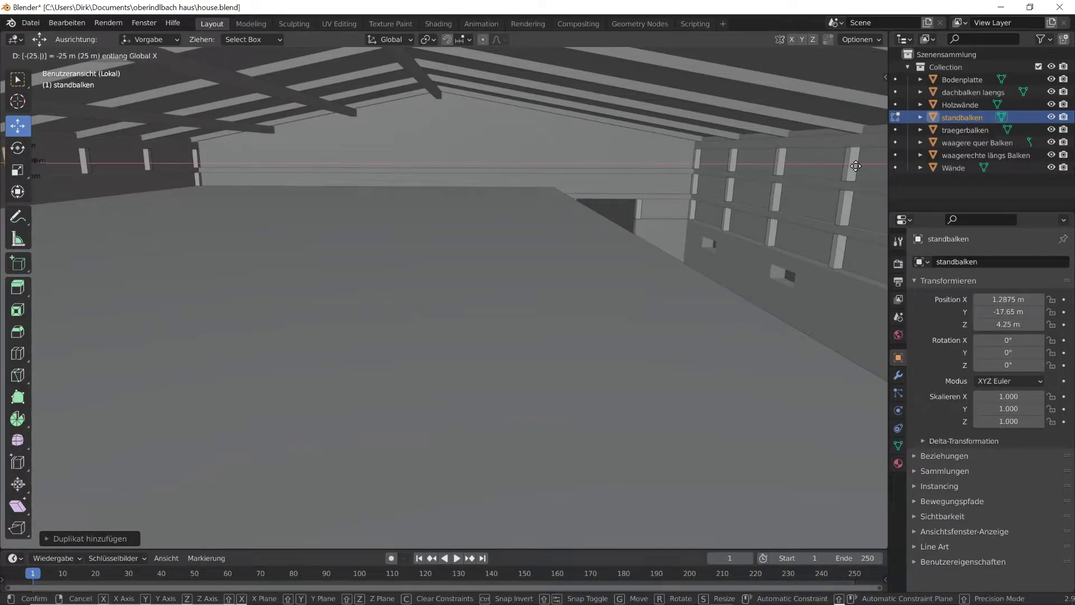
text(55)
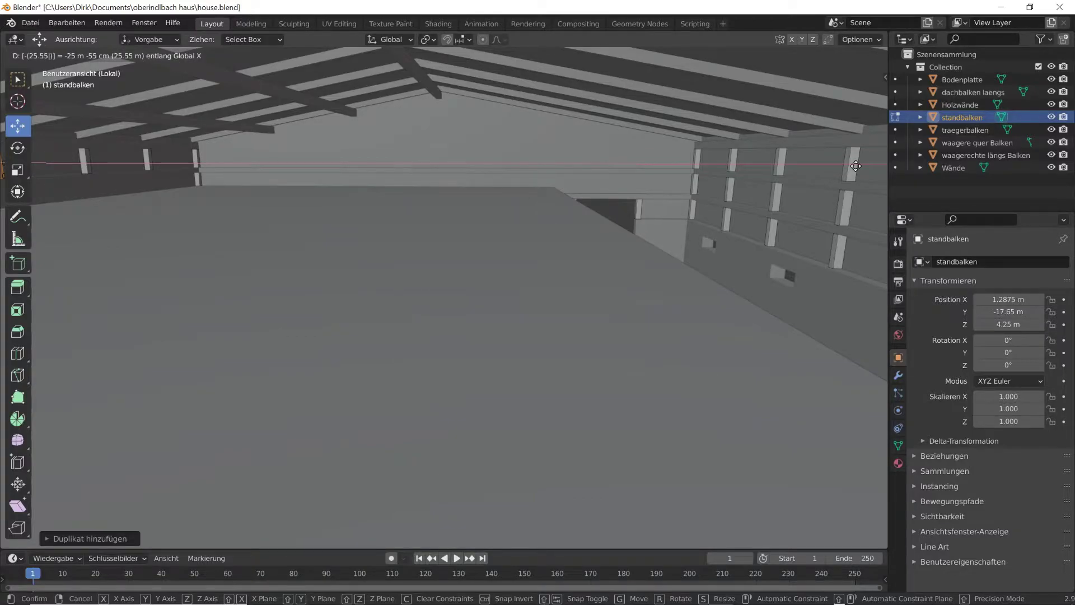
key(Return)
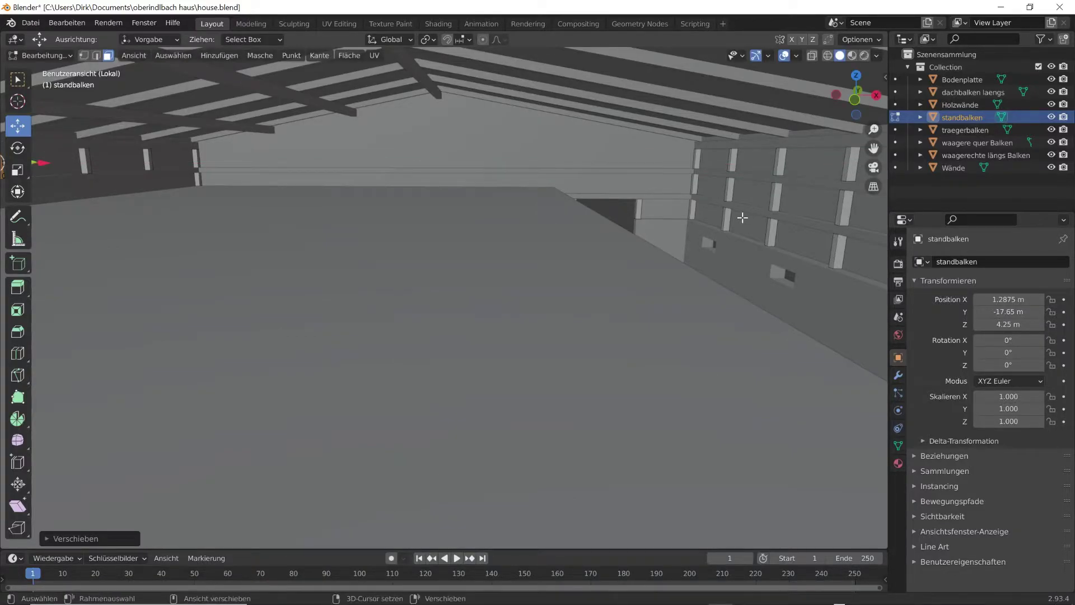
Step: Select the entire top segment of the fifth post from the corner on the long wall and duplicate it in place
scroll(767, 211, down, 2)
shift+middle_drag(629, 215, 647, 214)
ctrl+shift+middle_drag(424, 270, 428, 262)
scroll(442, 260, down, 3)
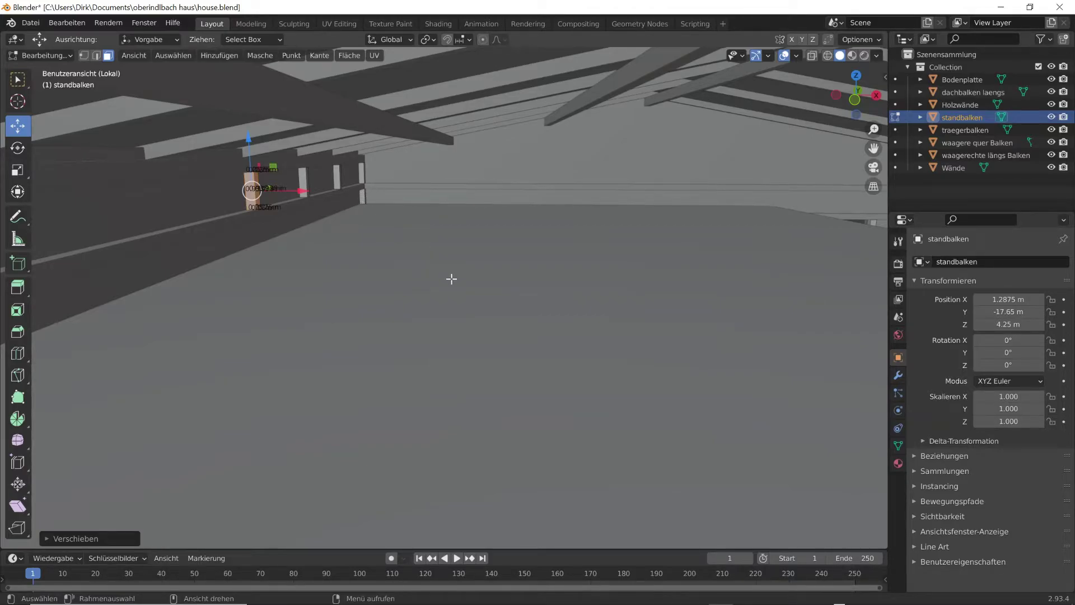
shift+middle_drag(809, 279, 786, 278)
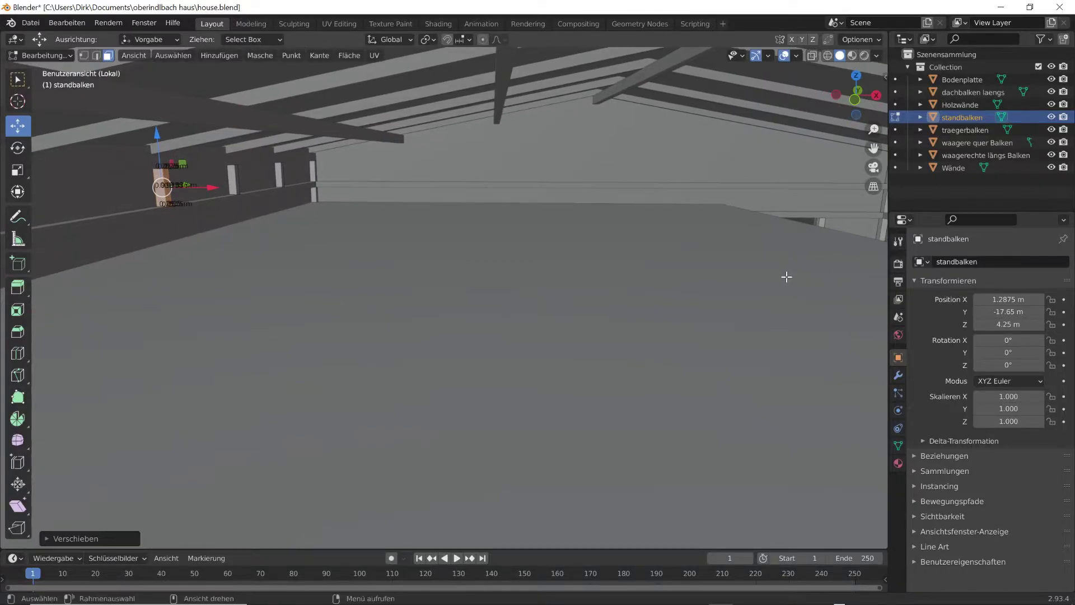
shift+middle_drag(787, 280, 715, 264)
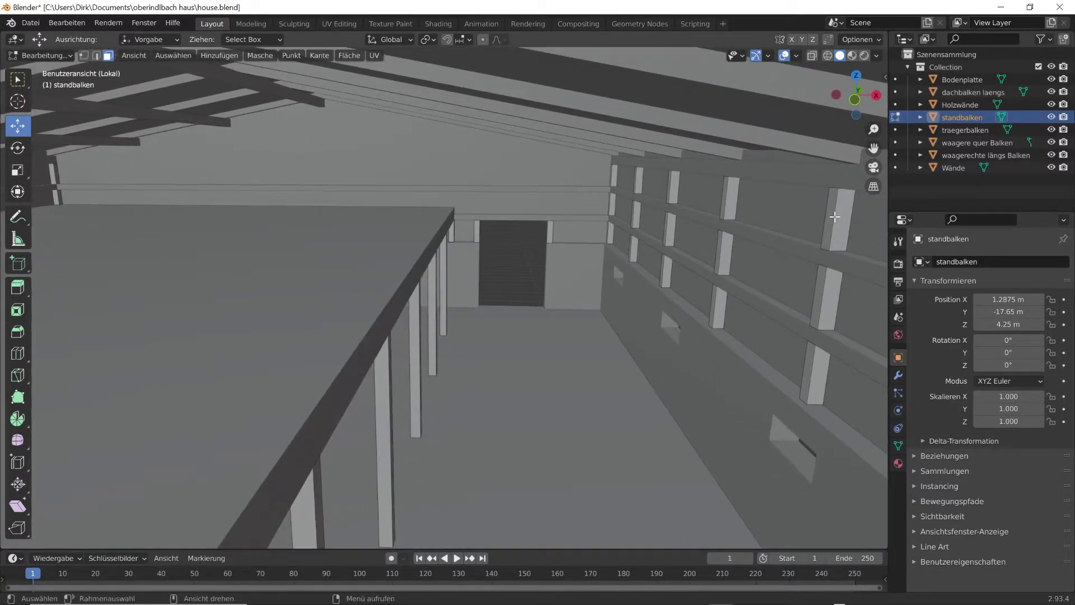
key(l)
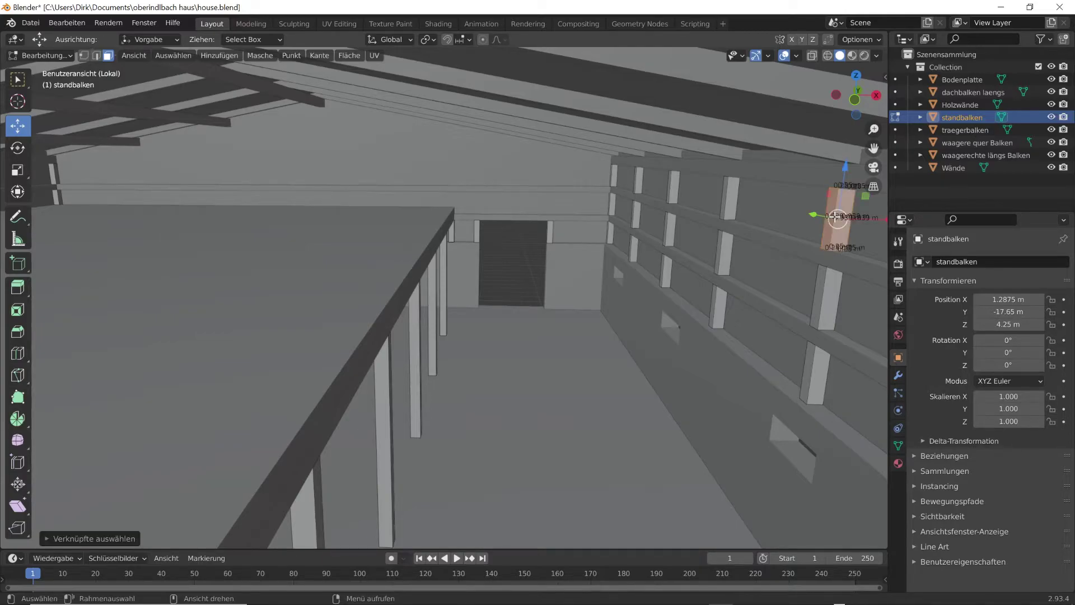
key(shift+d)
right_click(837, 217)
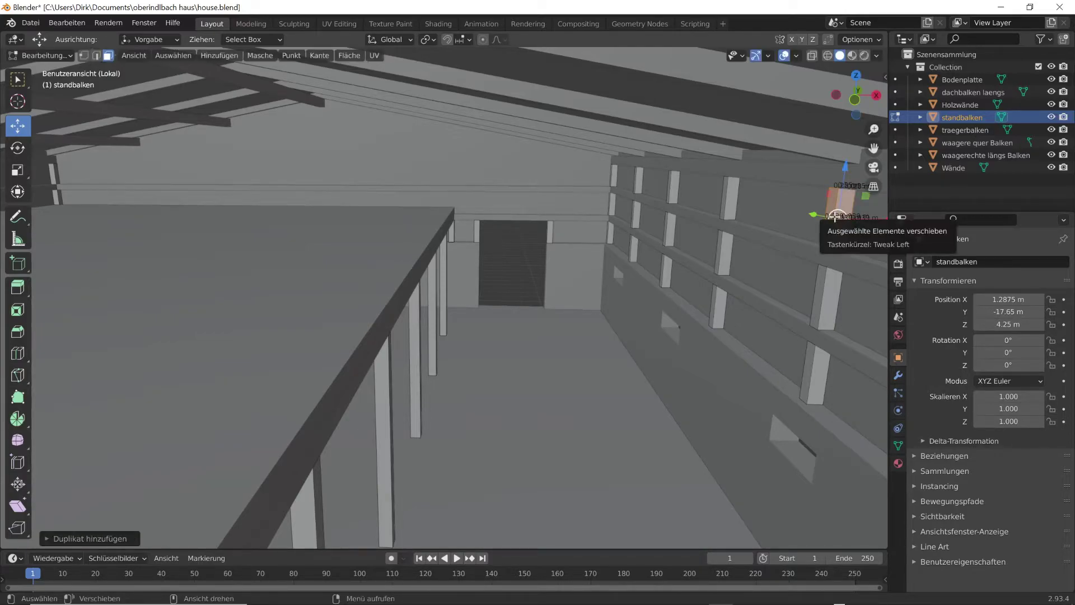
Step: Try to move the duplicated fifth-post segment 25.55 m along global X
key(g)
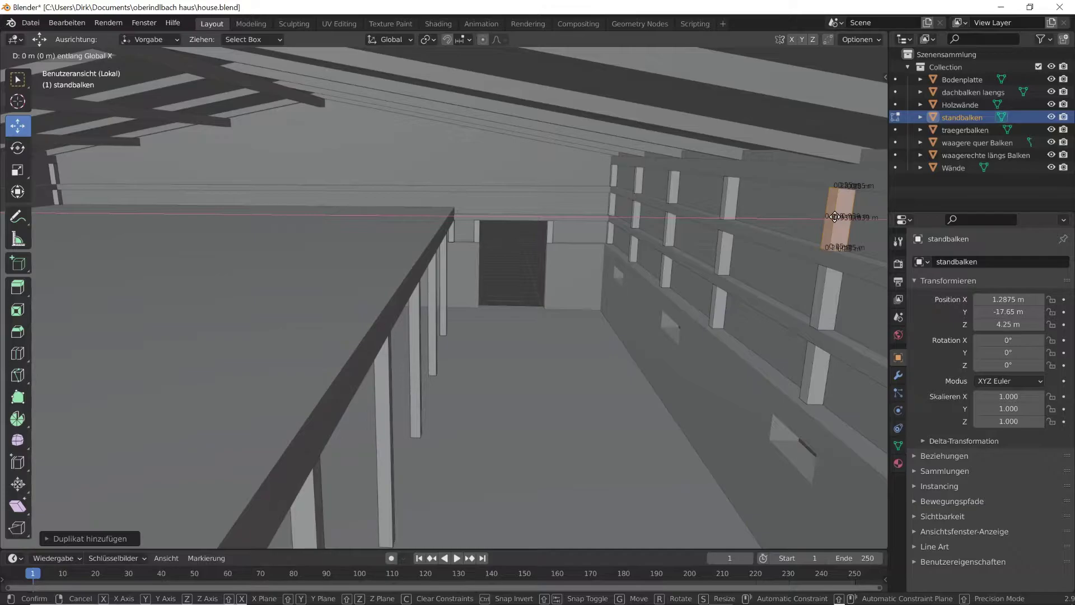
text(25.55)
key(Return)
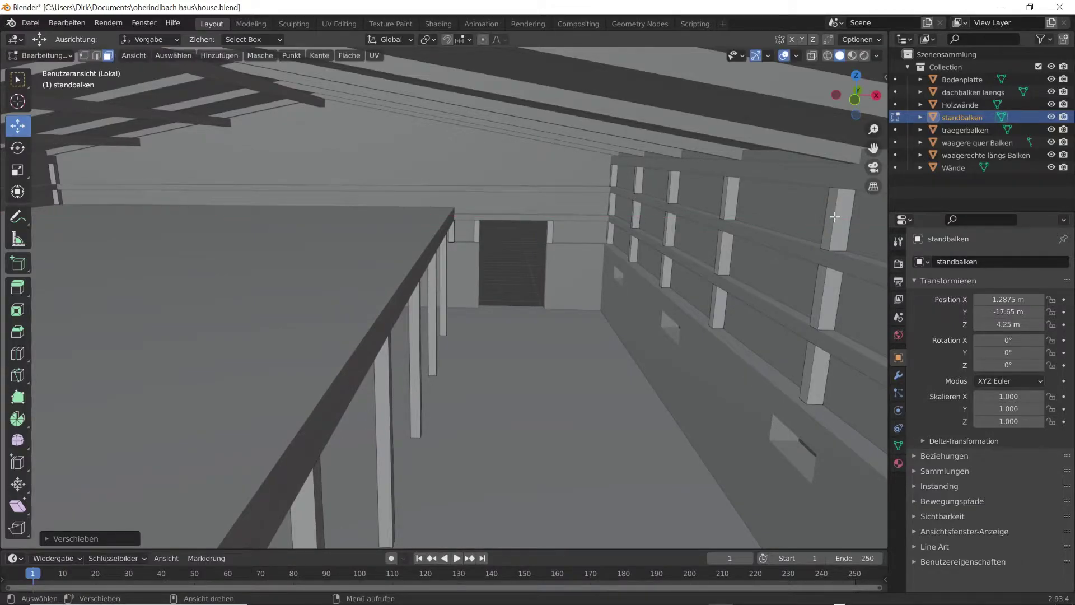
Step: Undo the last move of the duplicated fifth-post segment
middle_drag(563, 281, 532, 279)
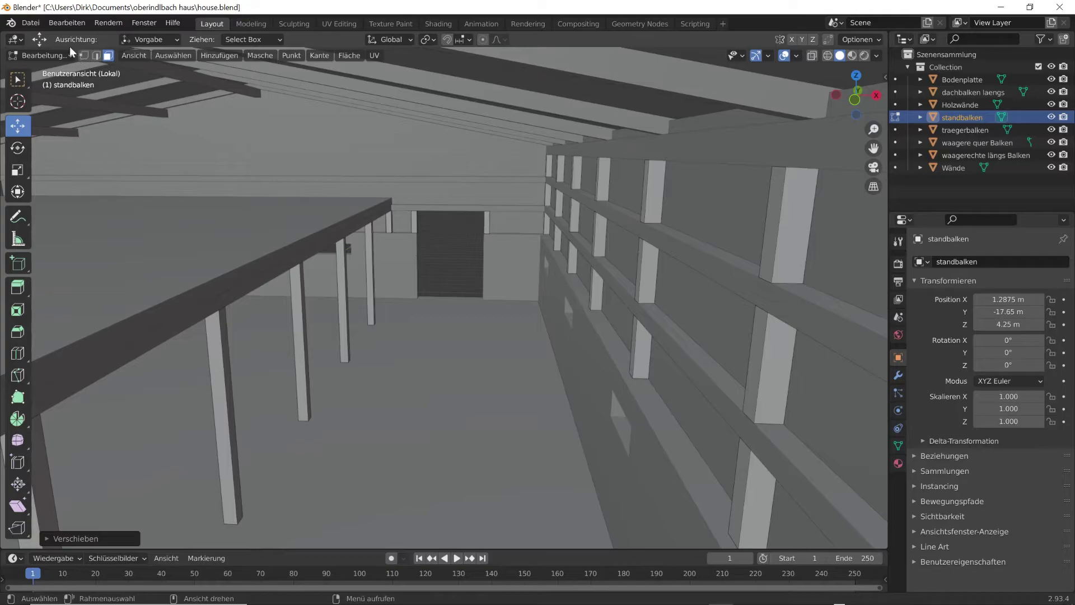
click(63, 22)
click(85, 36)
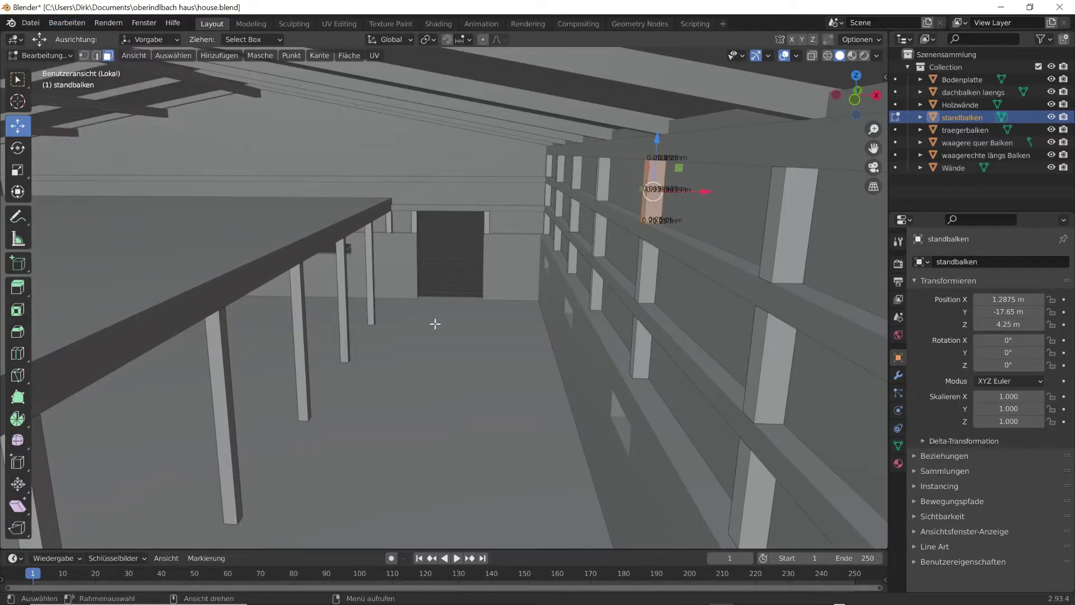
Step: Move the duplicated top segment of the fifth post -25.55 m along global X
key(g)
text(x)
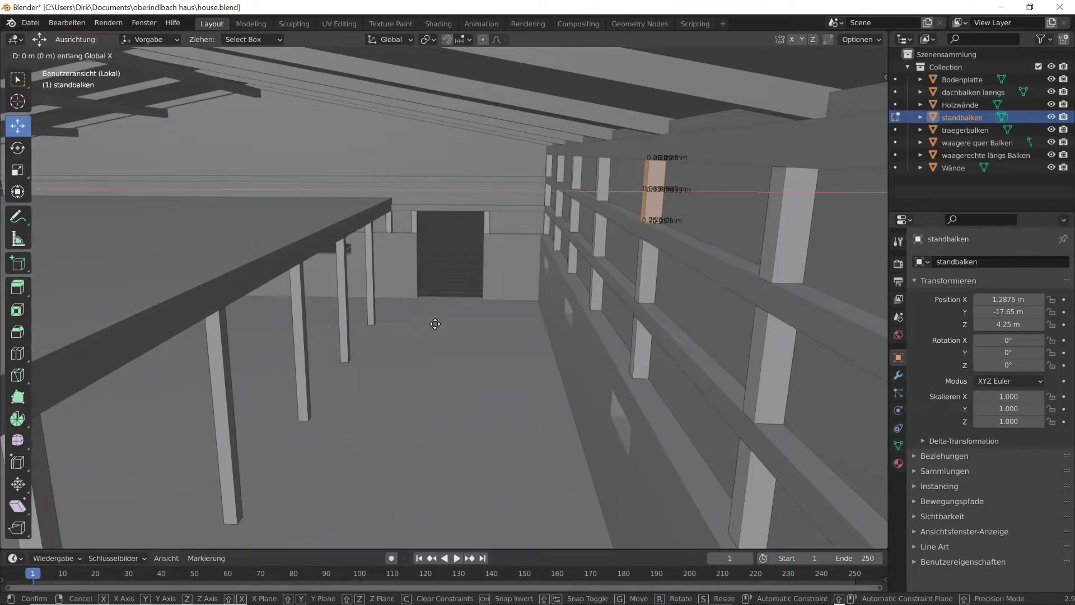
text(-2)
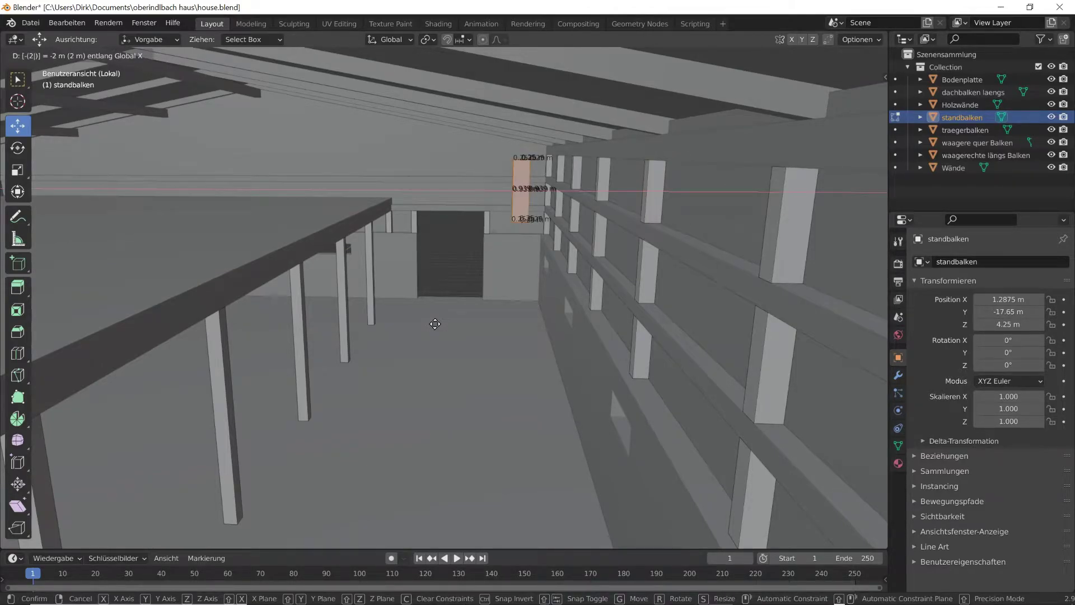
text(5.55)
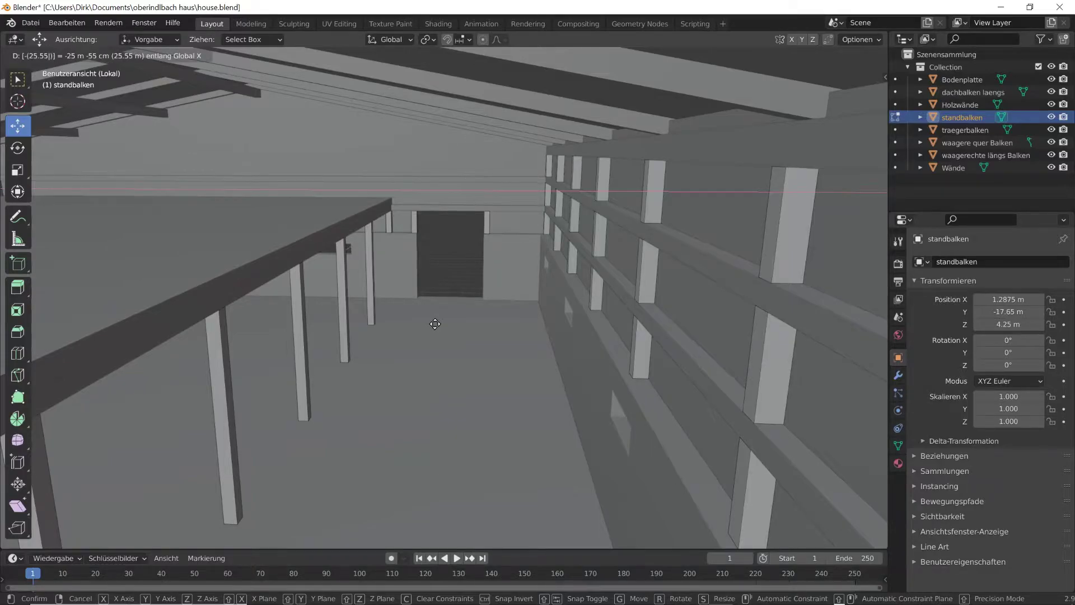
key(Return)
Step: Duplicate the entire top segment of the sixth post from the corner and move the copy -25.55 m along global X
middle_drag(435, 321, 344, 326)
middle_drag(698, 312, 682, 291)
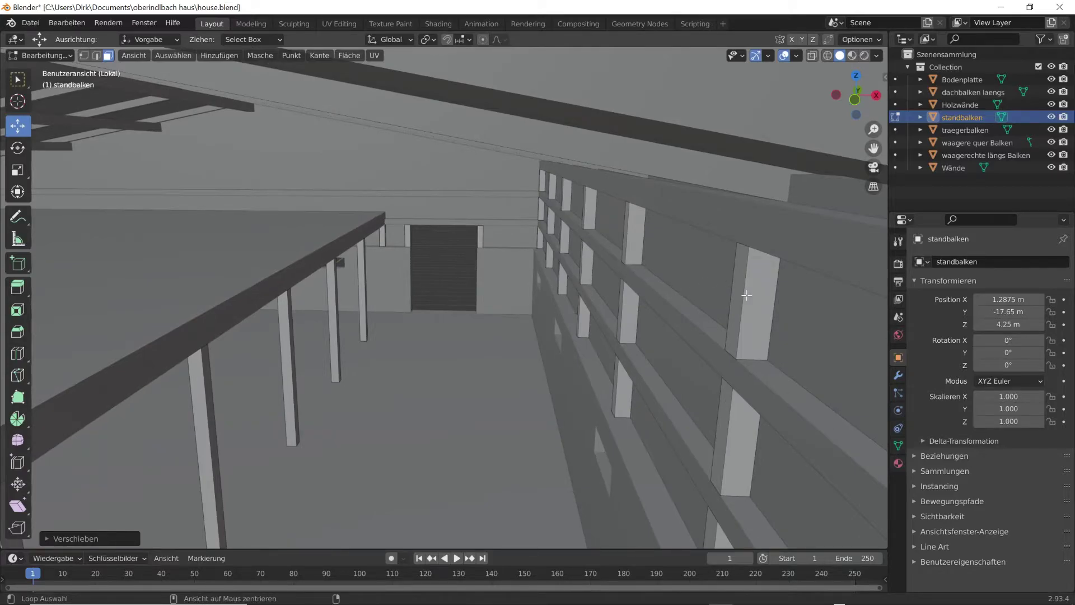
key(ctrl+z)
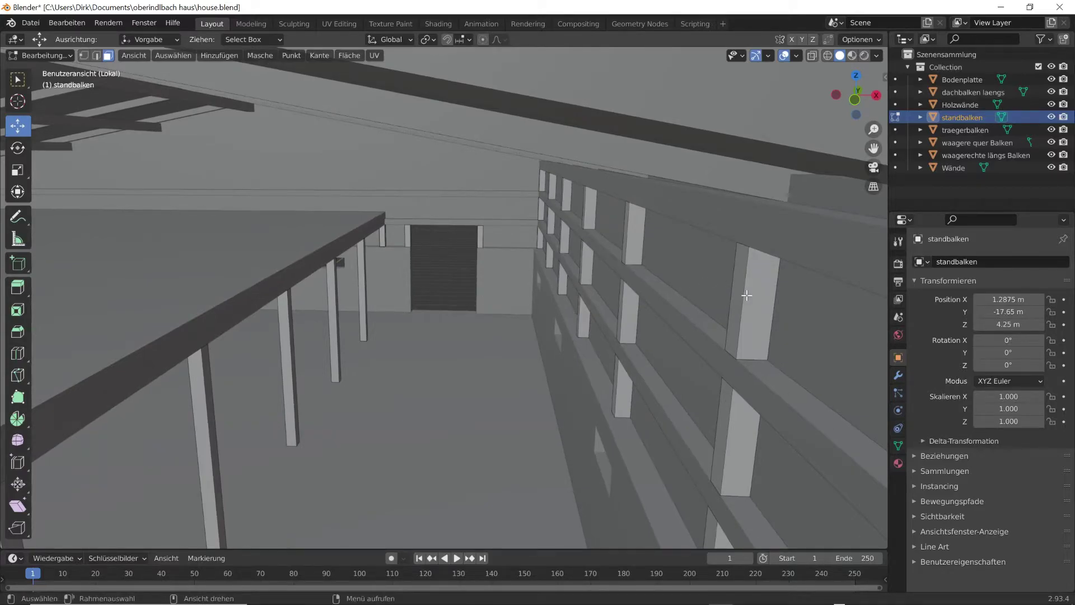
key(l)
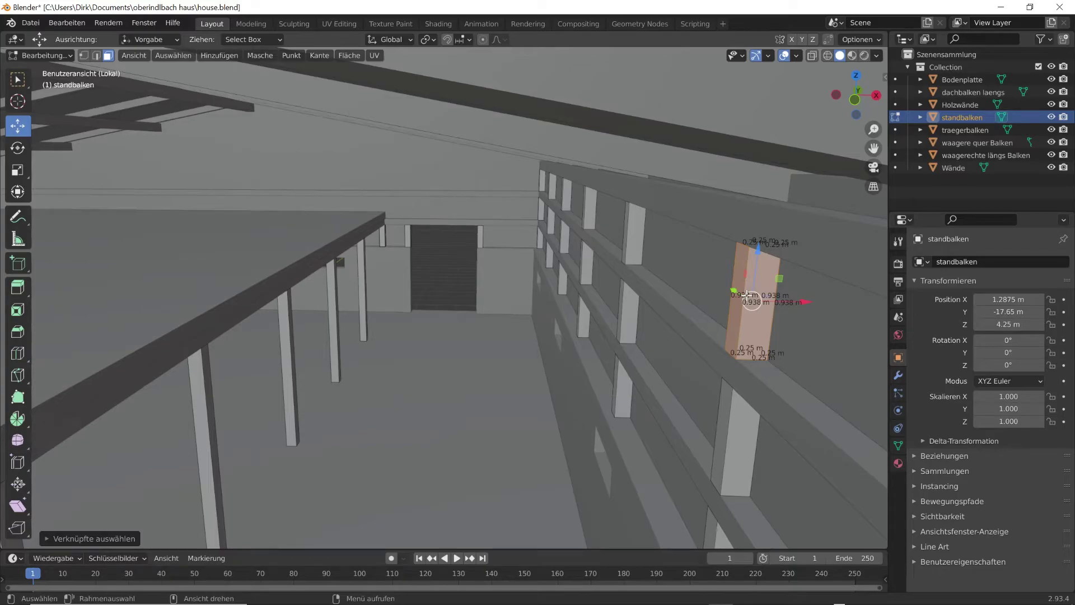
key(shift+d)
key(Escape)
key(g)
key(x)
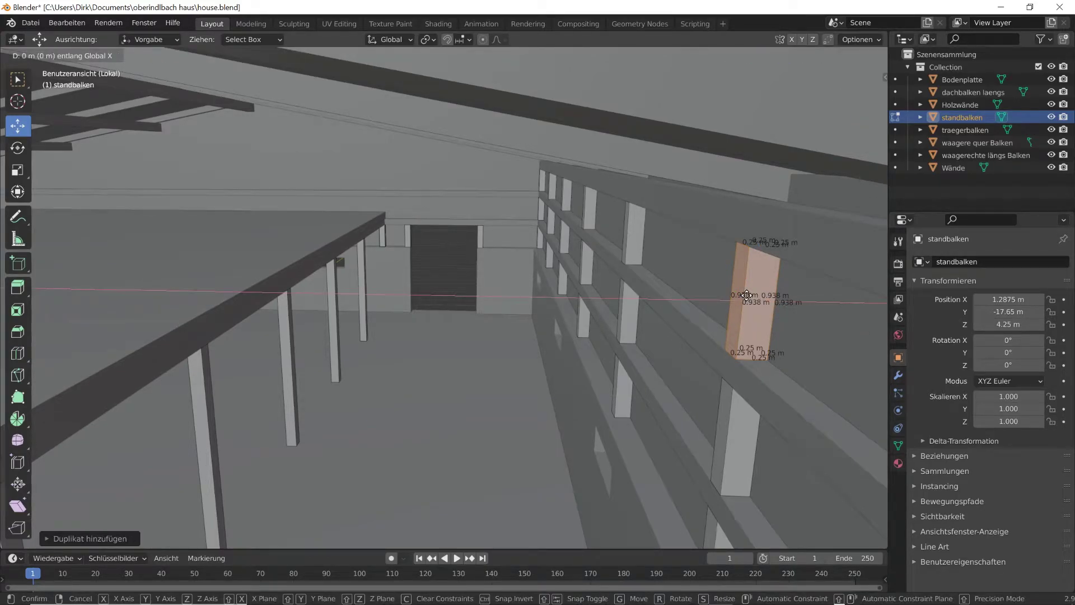
text(-(25.)
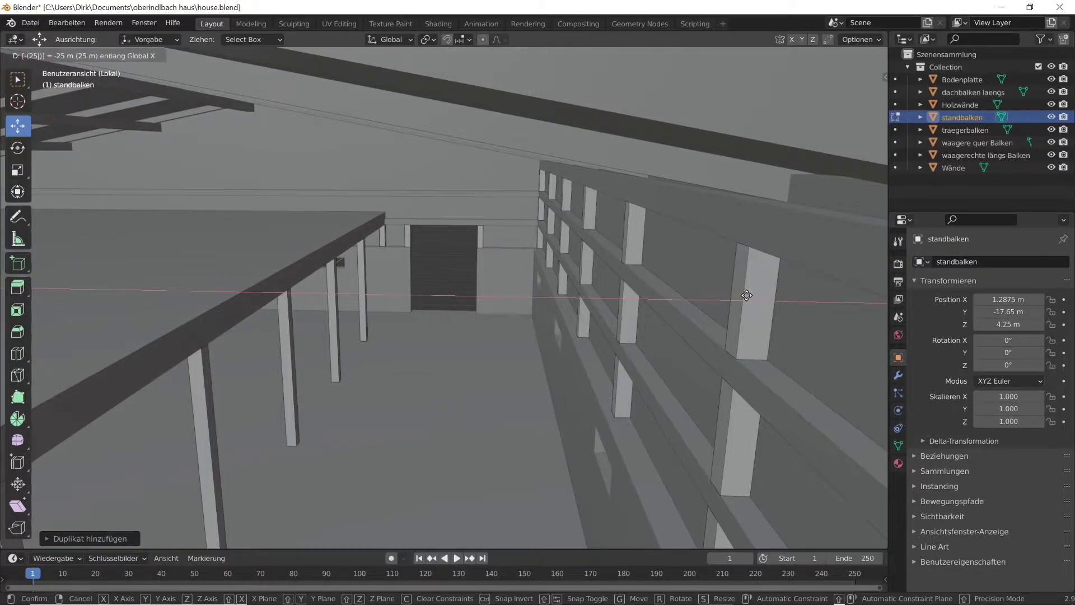
text(55)
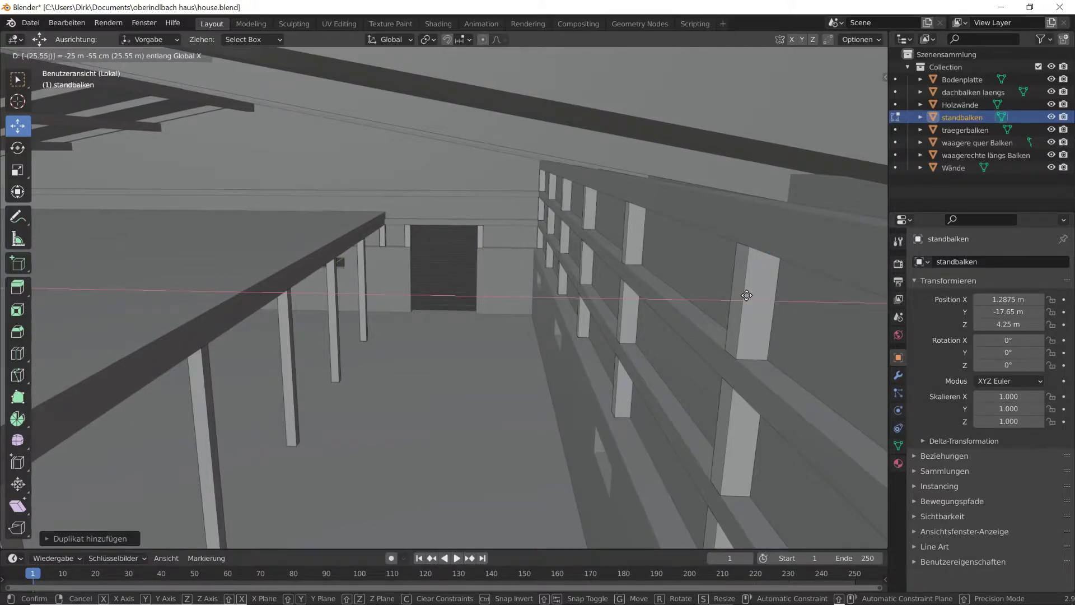
key(Return)
Step: Duplicate the top segment of the second post from the other gable end's corner and move the copy -25.55 m along global X
shift+middle_drag(415, 321, 846, 290)
shift+middle_drag(366, 232, 402, 271)
scroll(402, 271, up, 10)
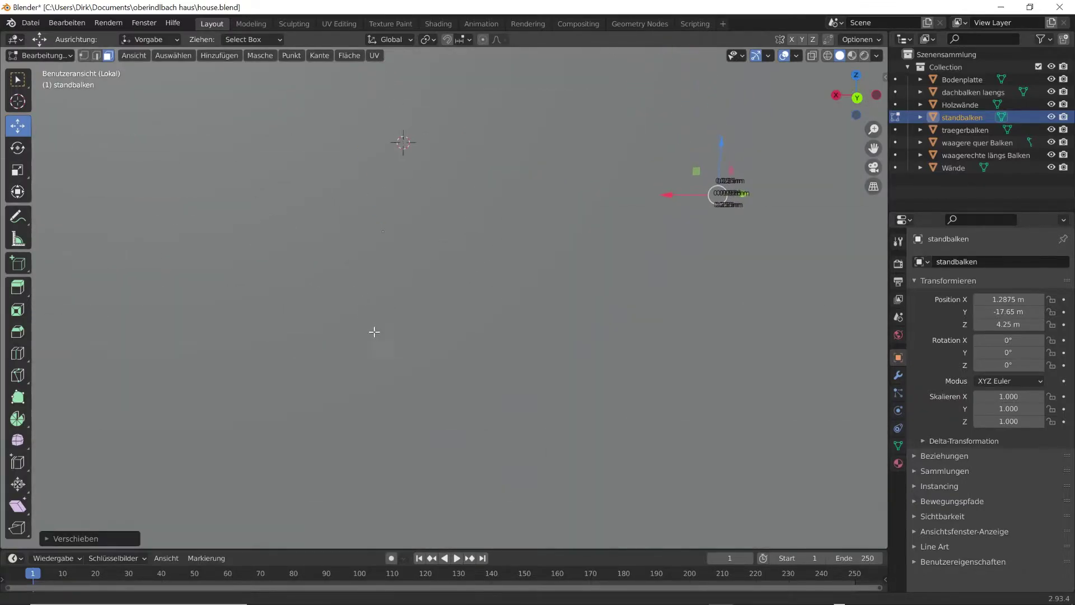
mouse_move(374, 331)
shift+middle_down()
mouse_move(375, 345)
mouse_move(367, 336)
shift+middle_up()
ctrl+shift+middle_drag(496, 300, 425, 298)
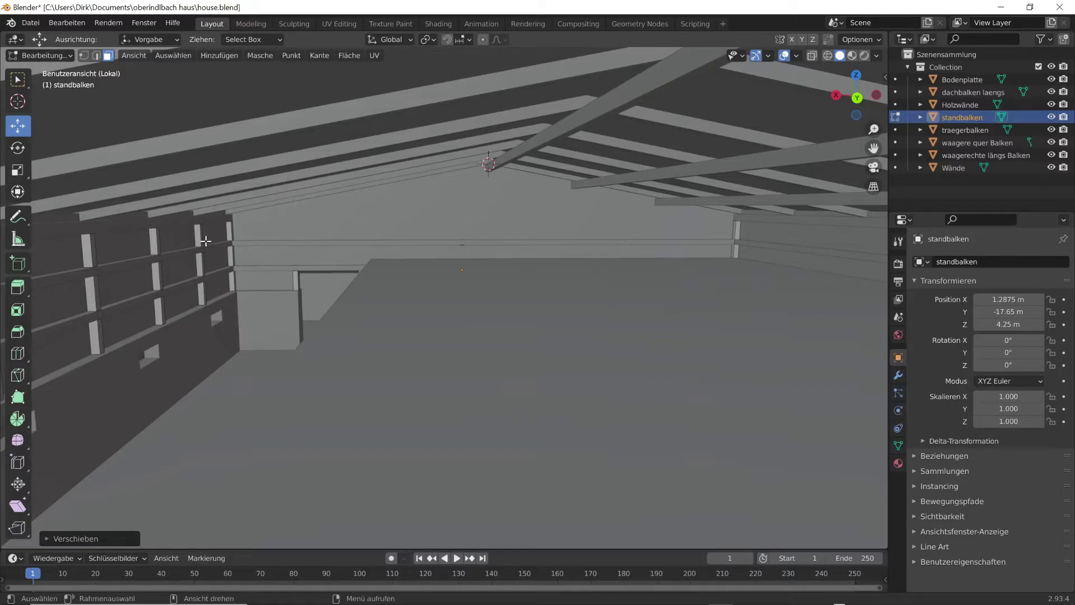
key(ctrl+z)
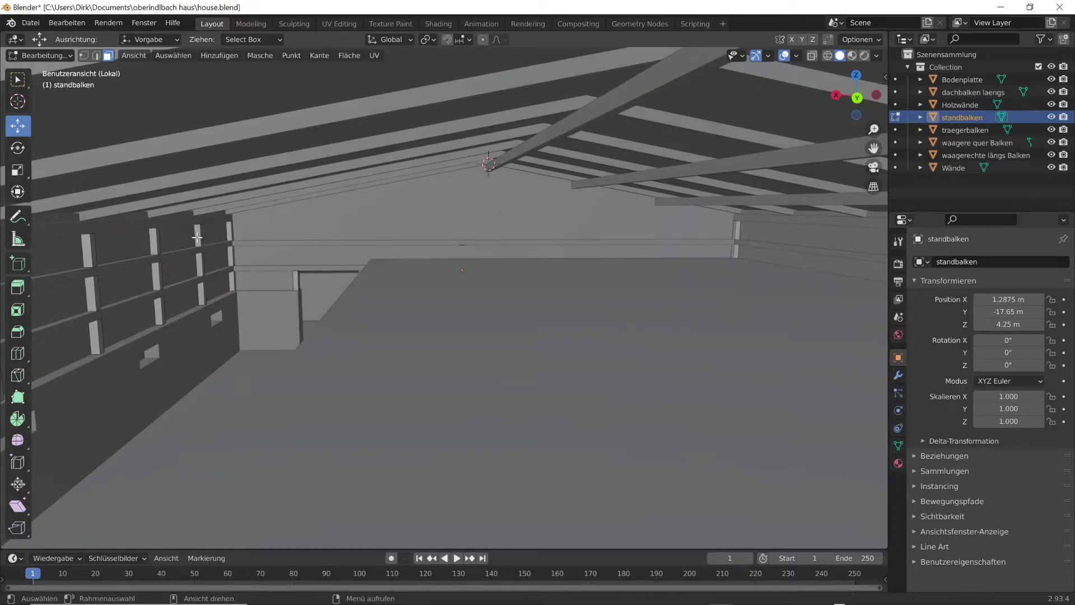
key(l)
key(shift+d)
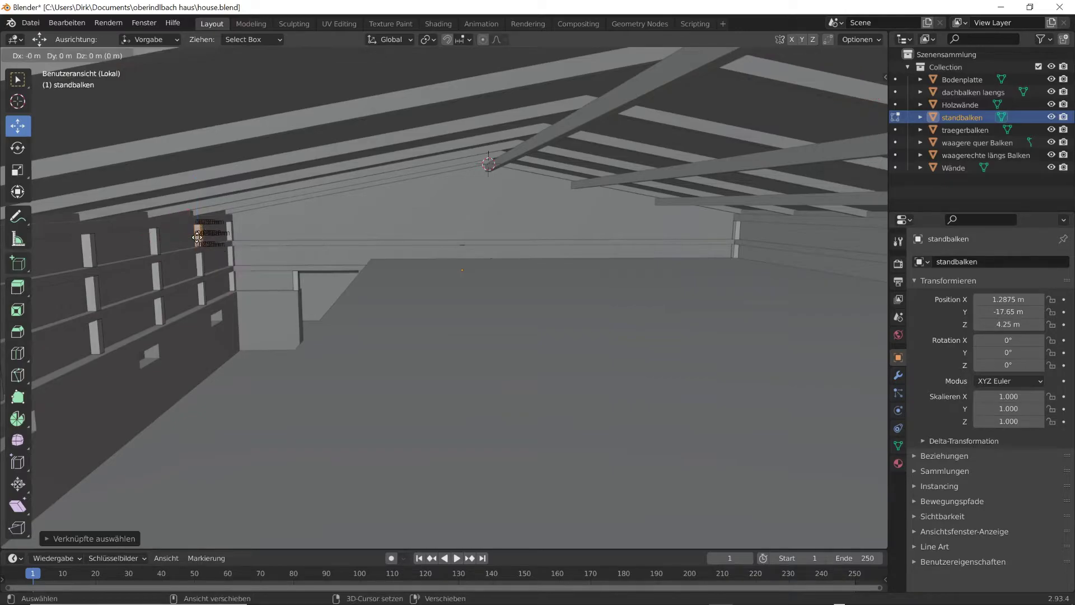
key(Escape)
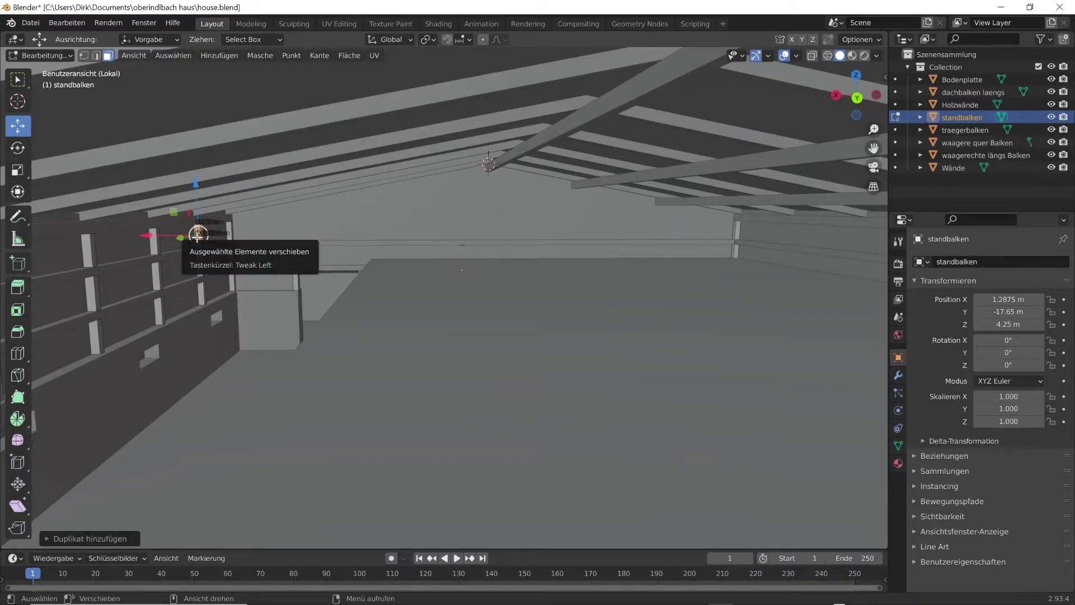
drag(197, 235, 197, 237)
text(-(25)
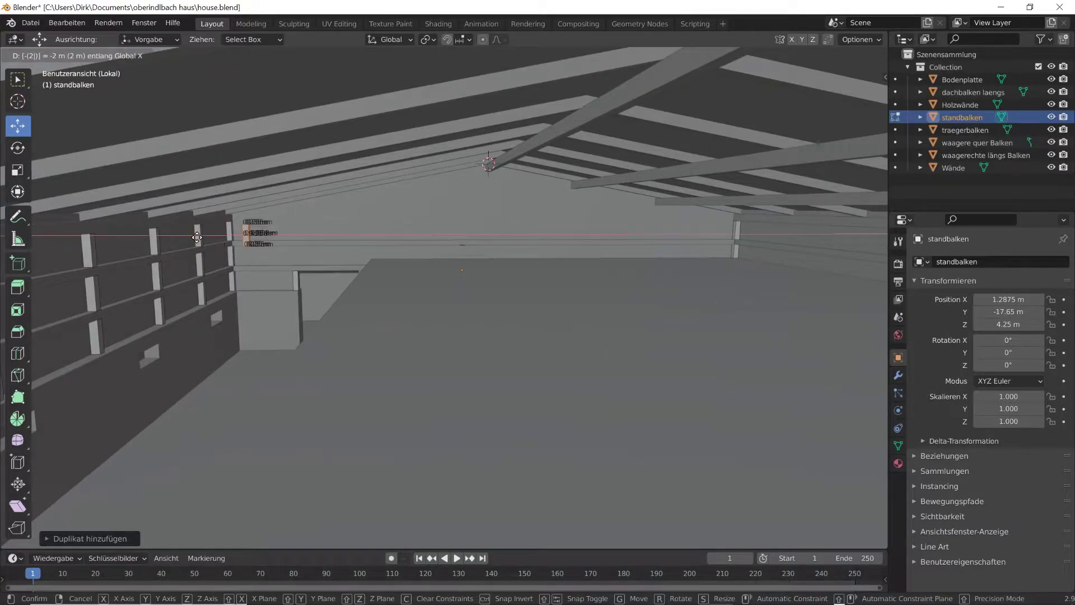
text(.55)
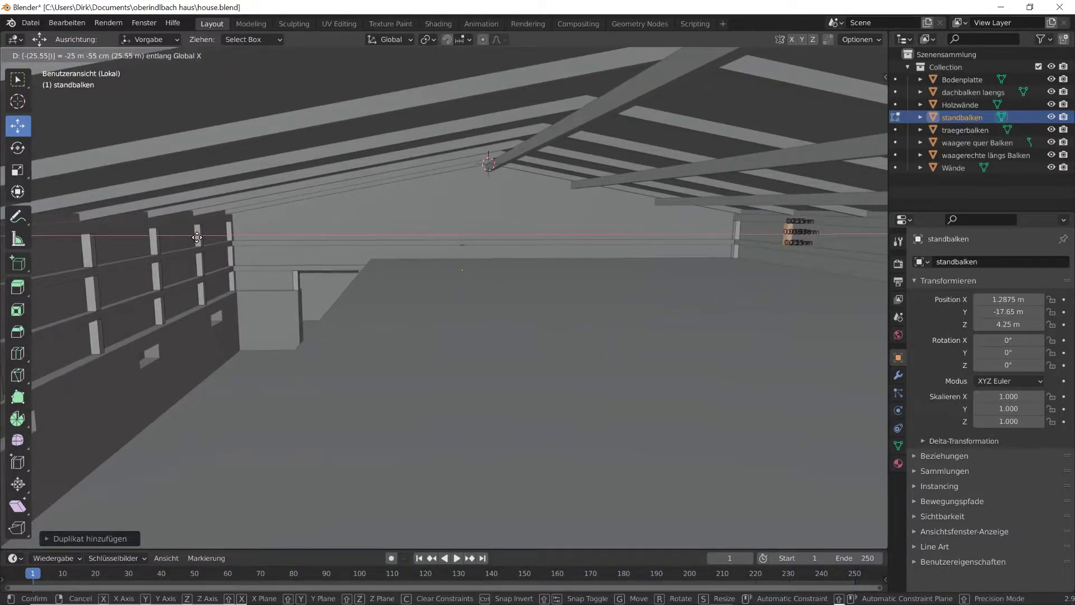
key(Return)
Step: Duplicate the top segment of the third post from that gable end's corner and move the copy -25.55 m along global X
key(alt)
key(alt+a)
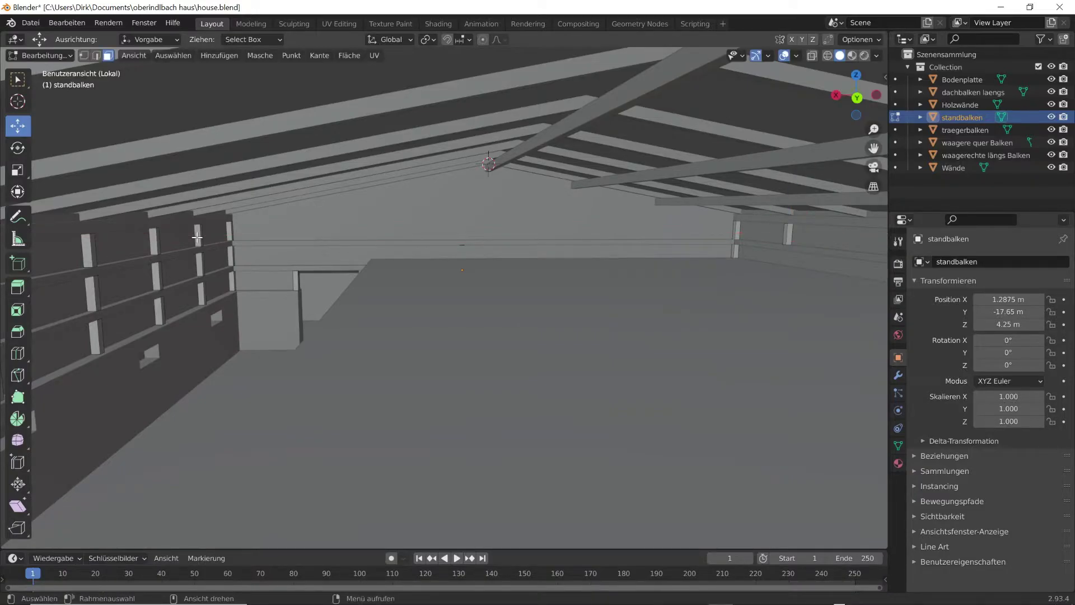
key(l)
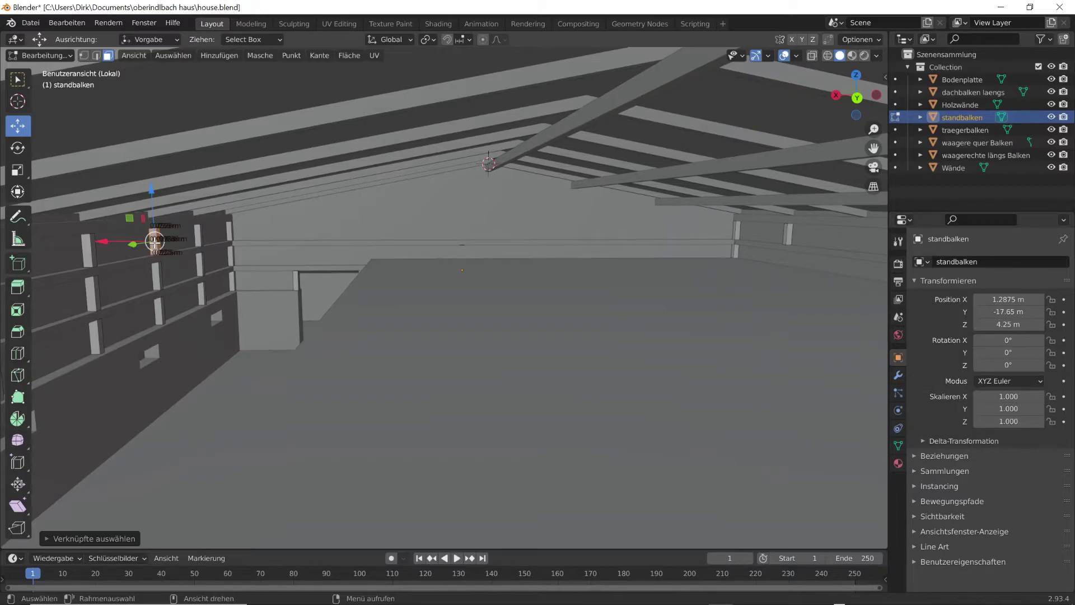
drag(155, 242, 155, 243)
key(shift+d)
key(x)
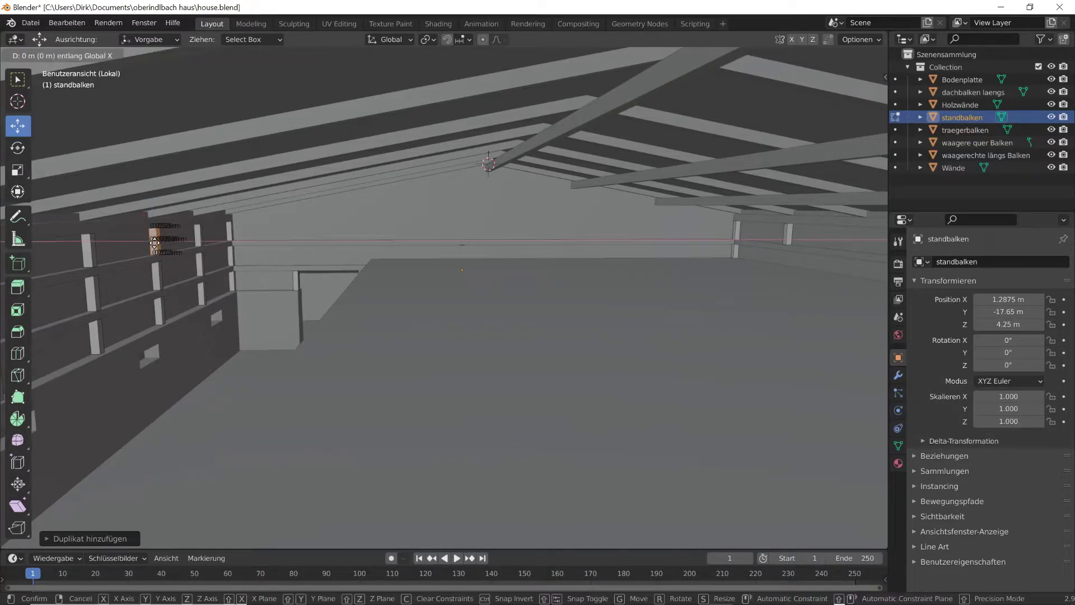
text(-(25.)
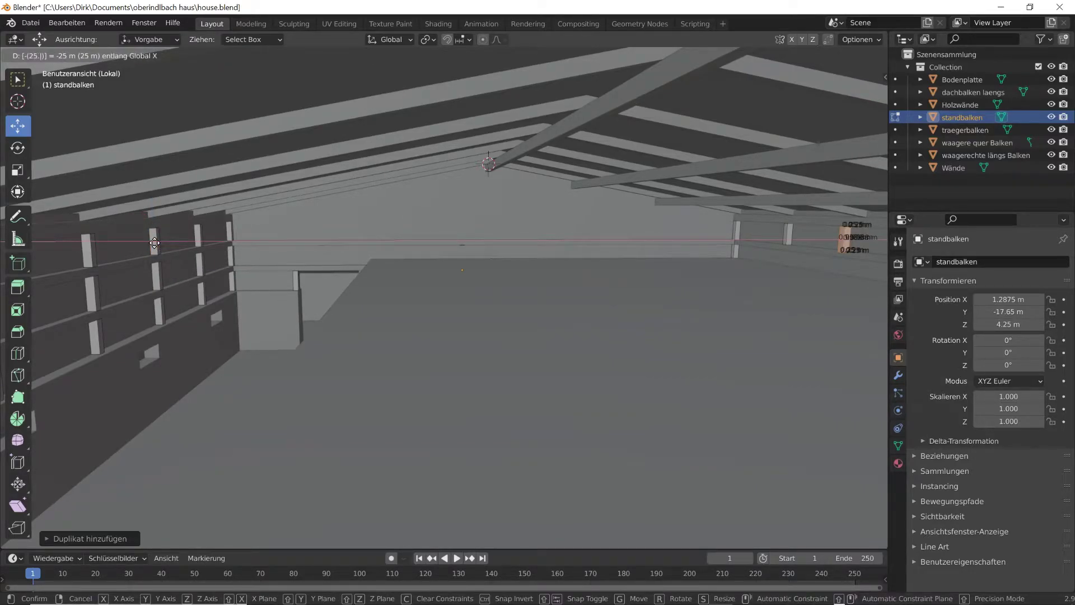
text(55)
key(Return)
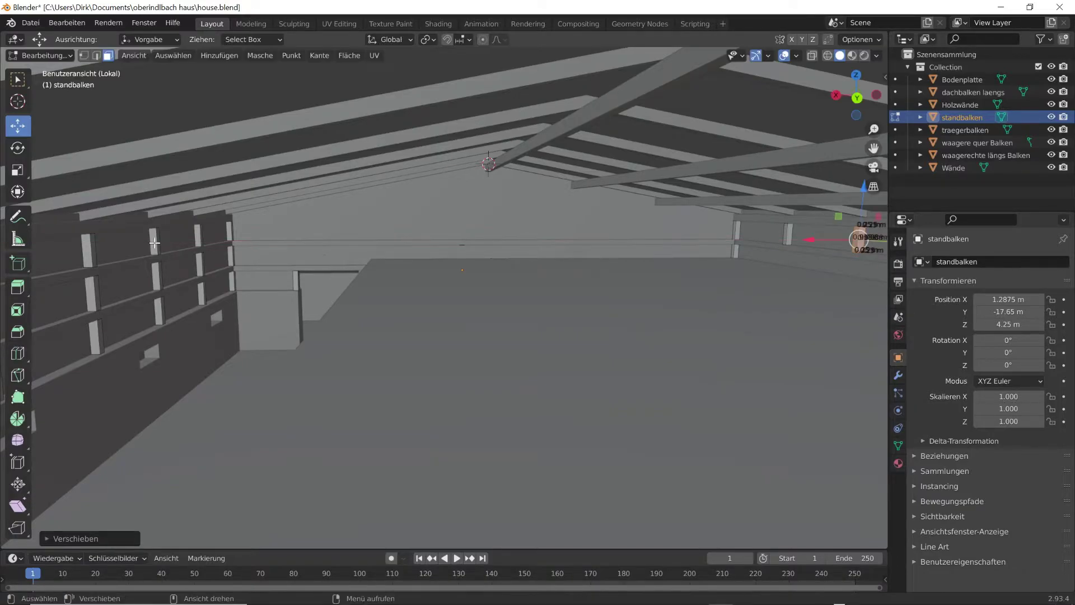
Step: Examine the copied upper post segments along the opposite long wall and the lower segment at its corner
shift+middle_drag(556, 244, 263, 281)
ctrl+shift+middle_drag(272, 369, 386, 331)
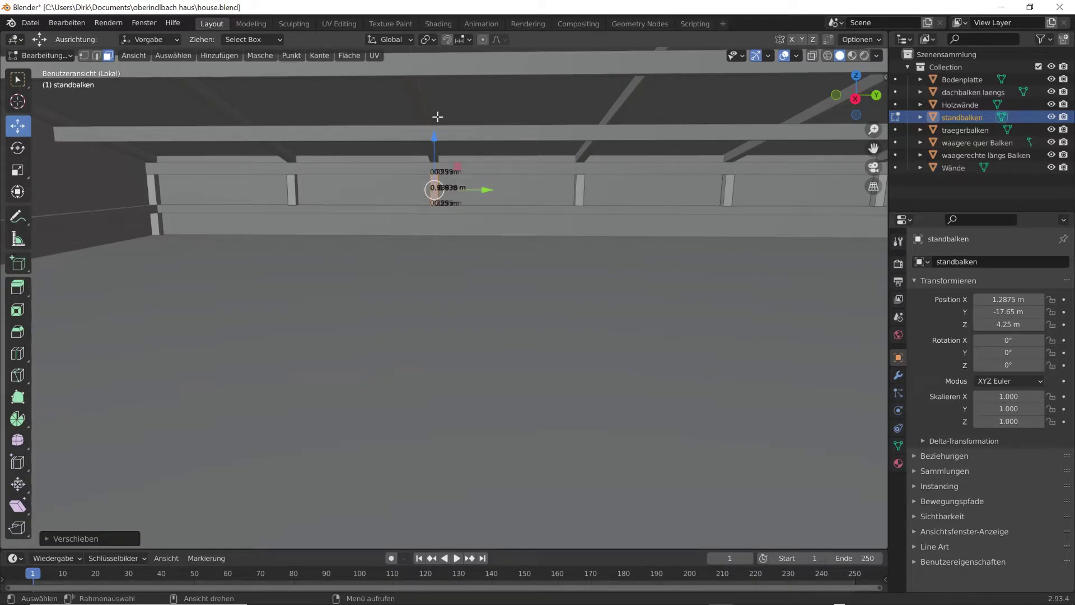
click(541, 217)
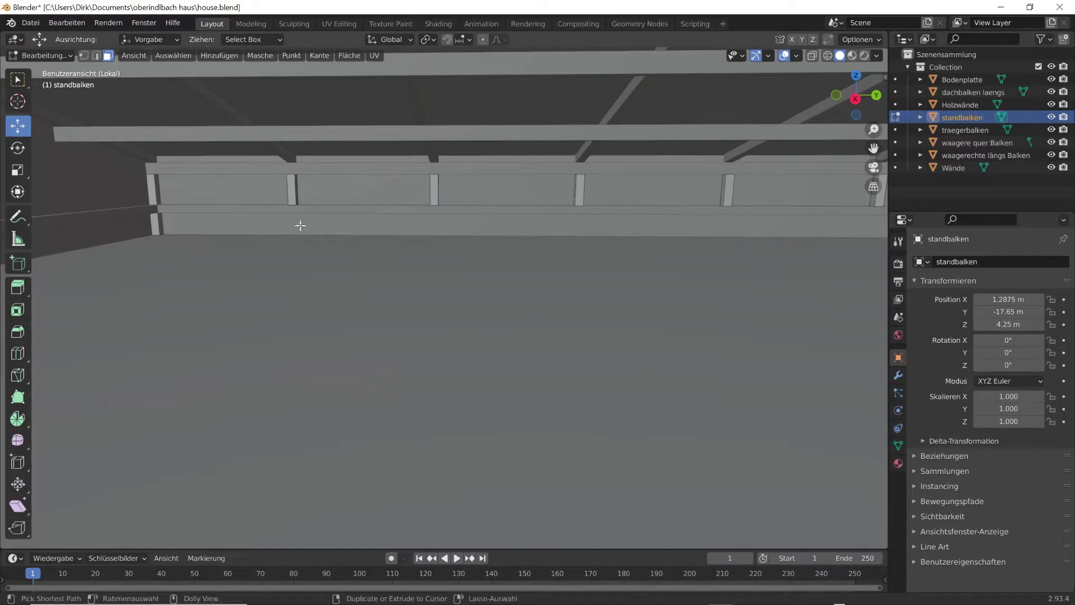
scroll(287, 238, up, 6)
shift+middle_drag(312, 228, 340, 261)
scroll(502, 170, down, 2)
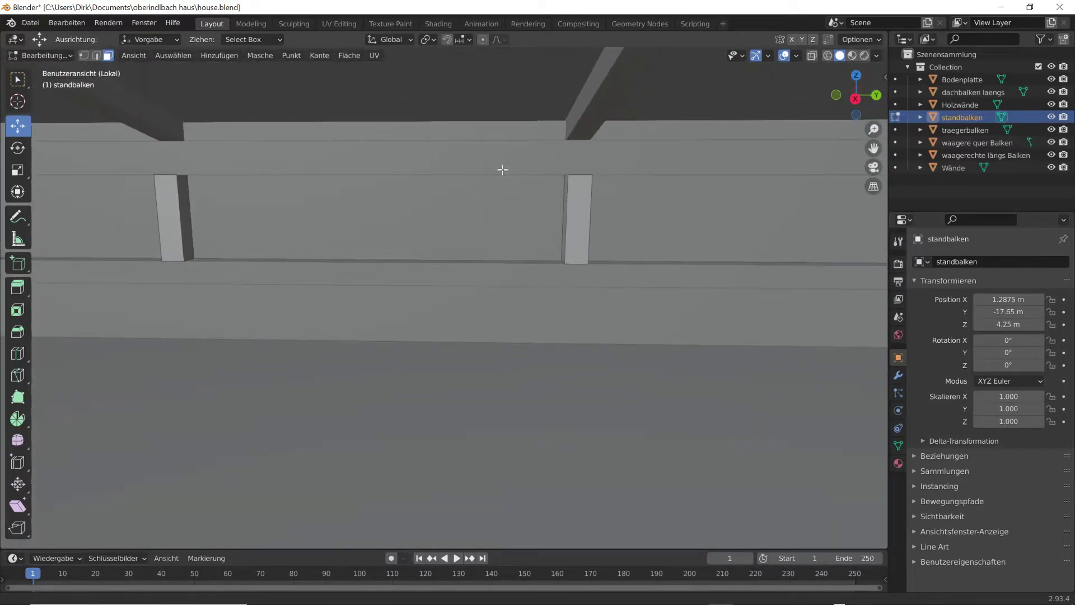
scroll(503, 170, down, 2)
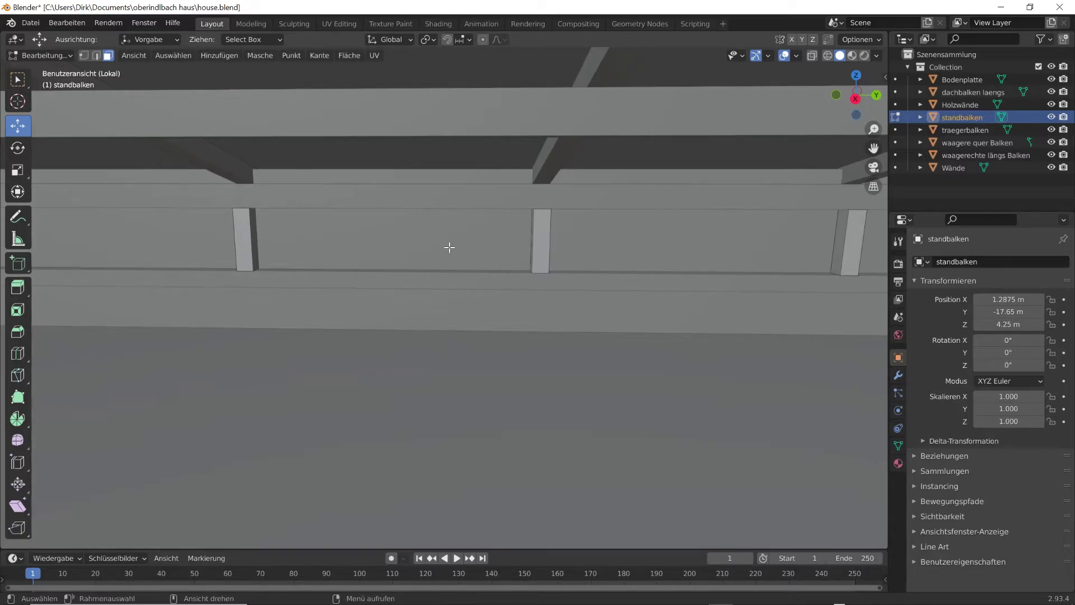
shift+middle_drag(581, 242, 335, 238)
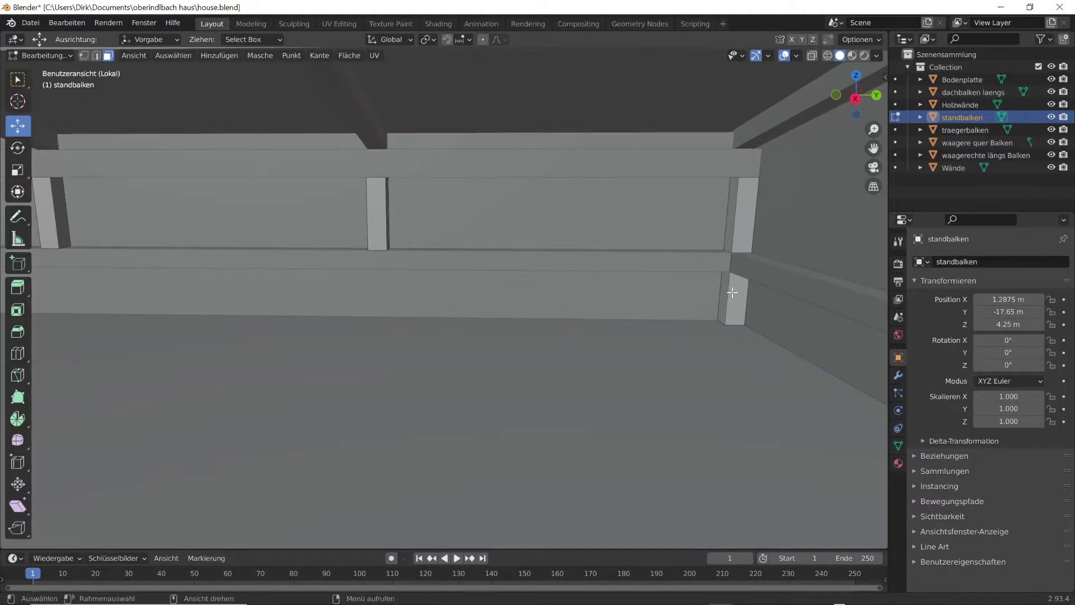
key(l)
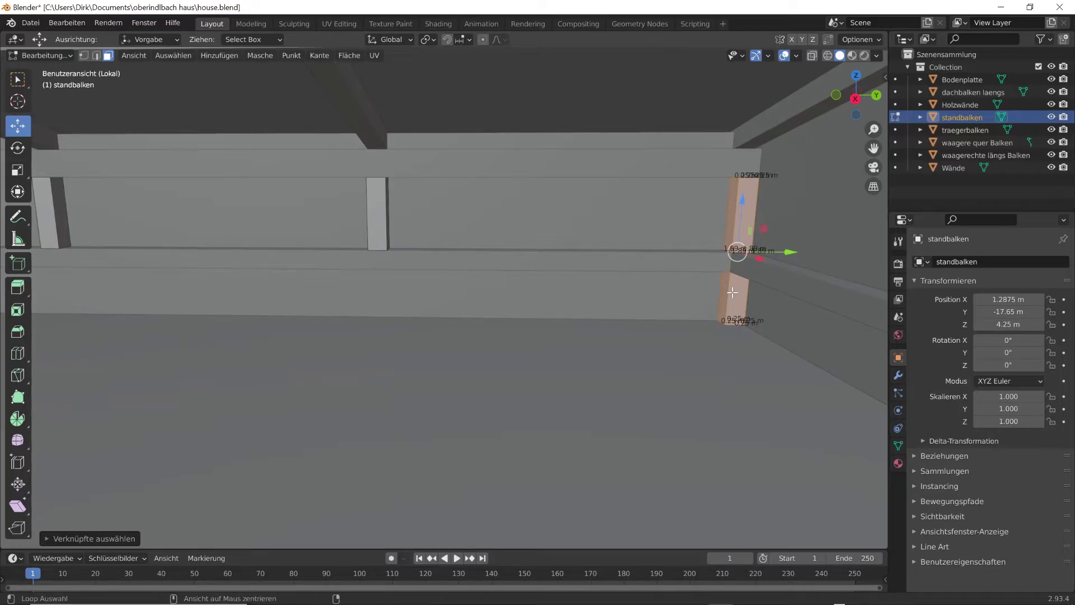
key(ctrl+z)
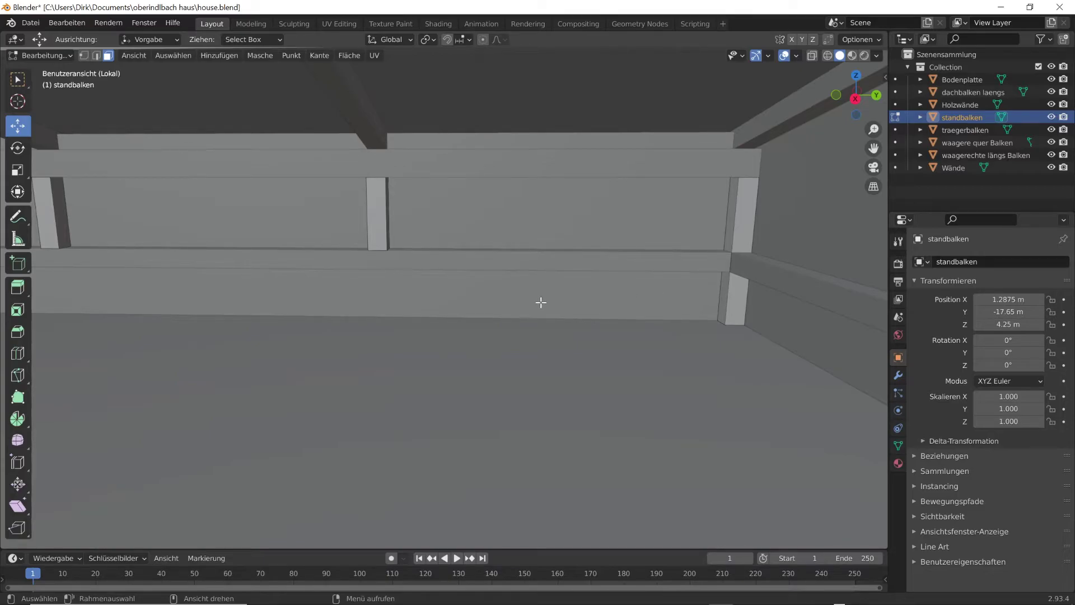
Step: Duplicate the middle segment of the second post from the corner beside the gate opening and move the copy along negative global X
middle_drag(499, 278, 132, 274)
scroll(398, 389, up, 8)
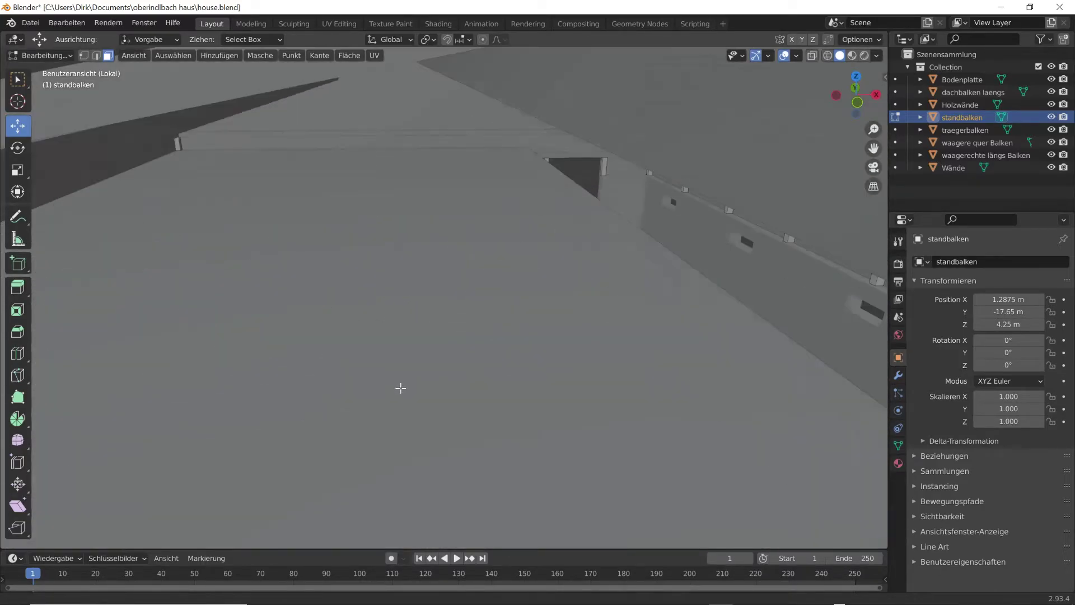
scroll(417, 376, down, 5)
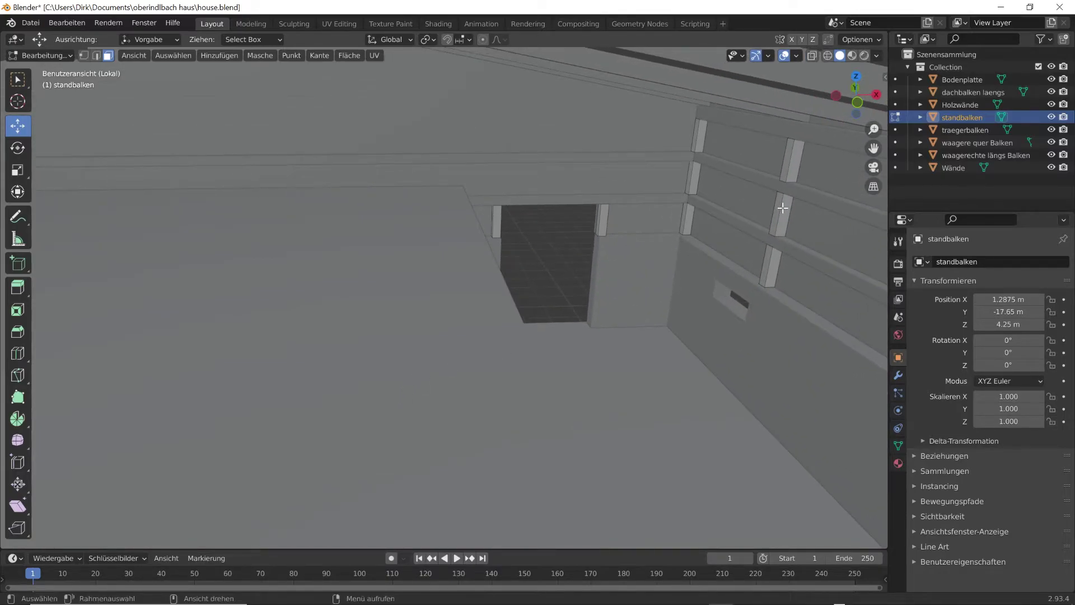
key(l)
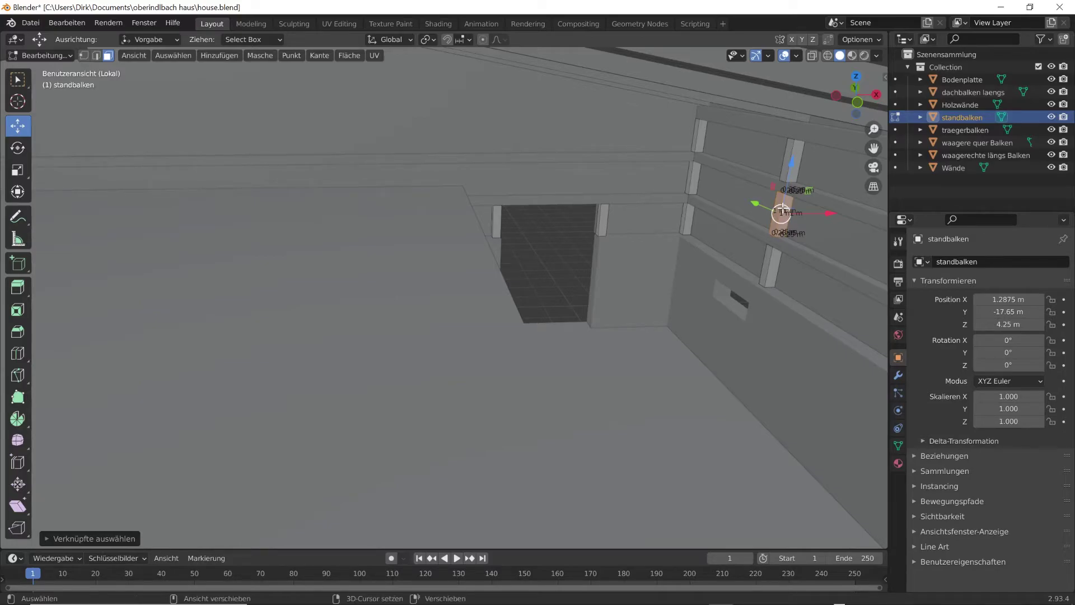
drag(782, 208, 783, 208)
click(783, 208)
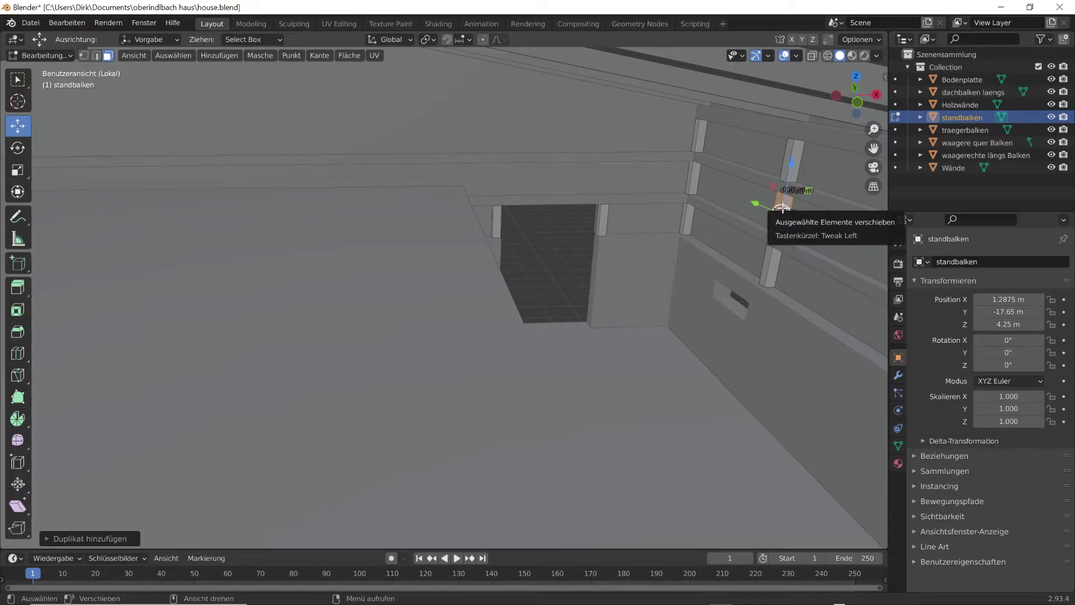
drag(782, 208, 783, 209)
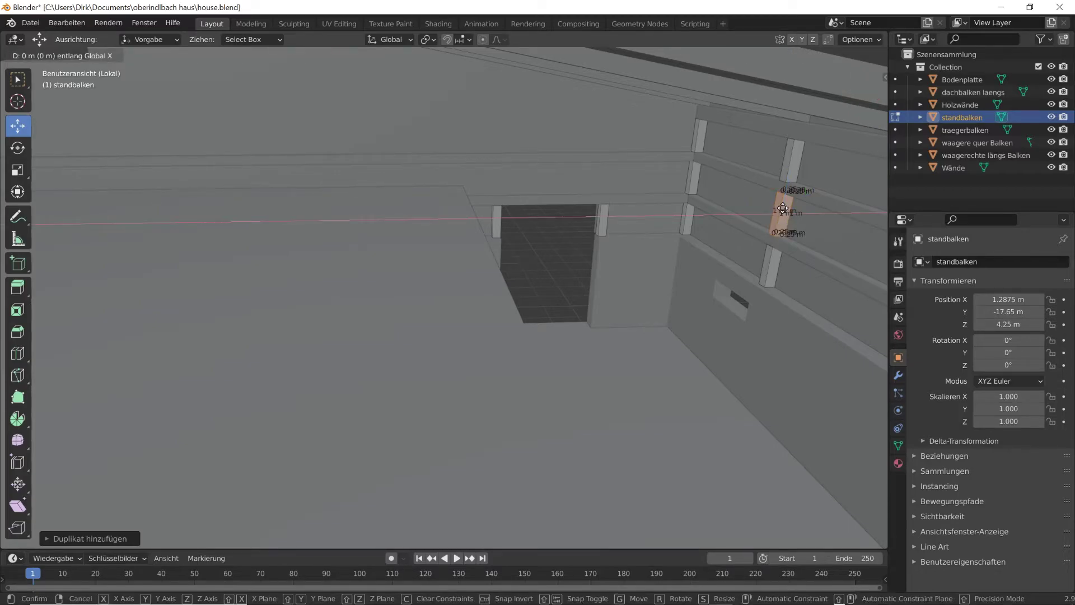
text(-(2)
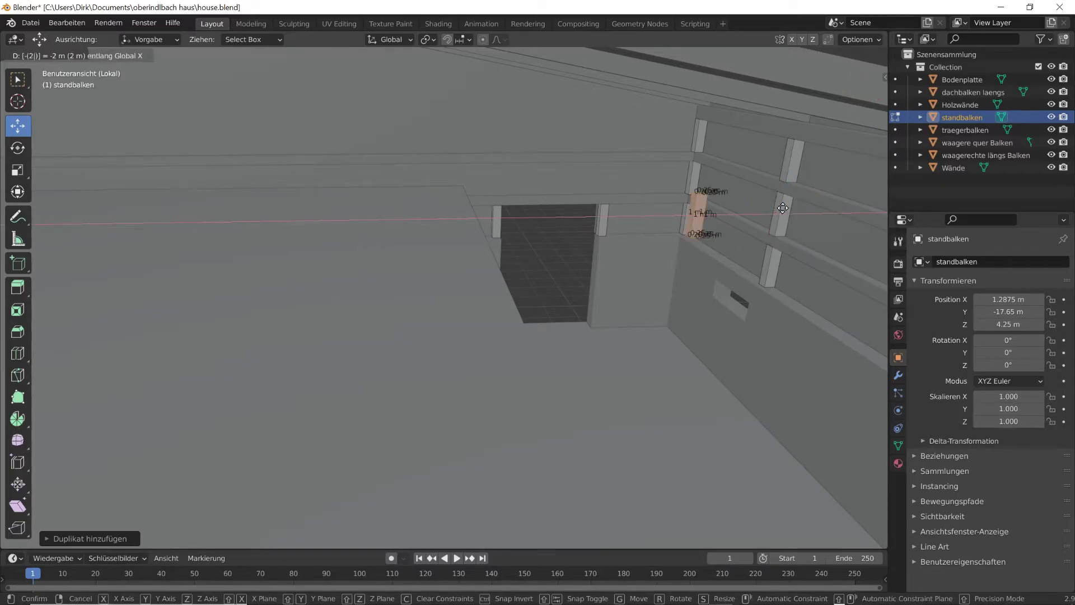
text(5.5)
key(Return)
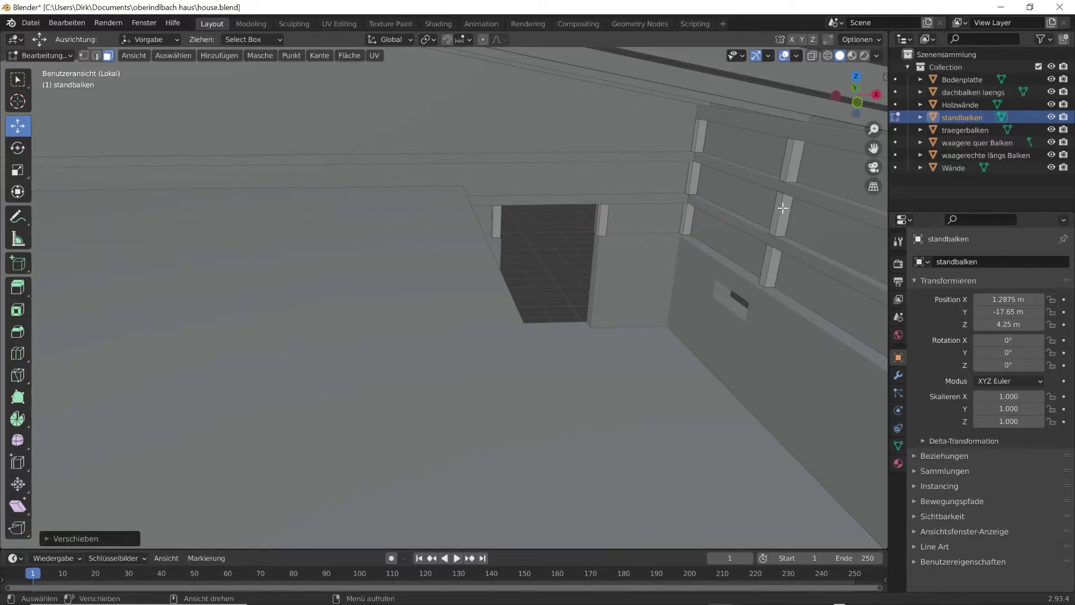
Step: Examine the copied middle post segment on the opposite long wall and how it lines up with the segments above and beside it
shift+middle_drag(272, 266, 411, 261)
scroll(290, 297, up, 1)
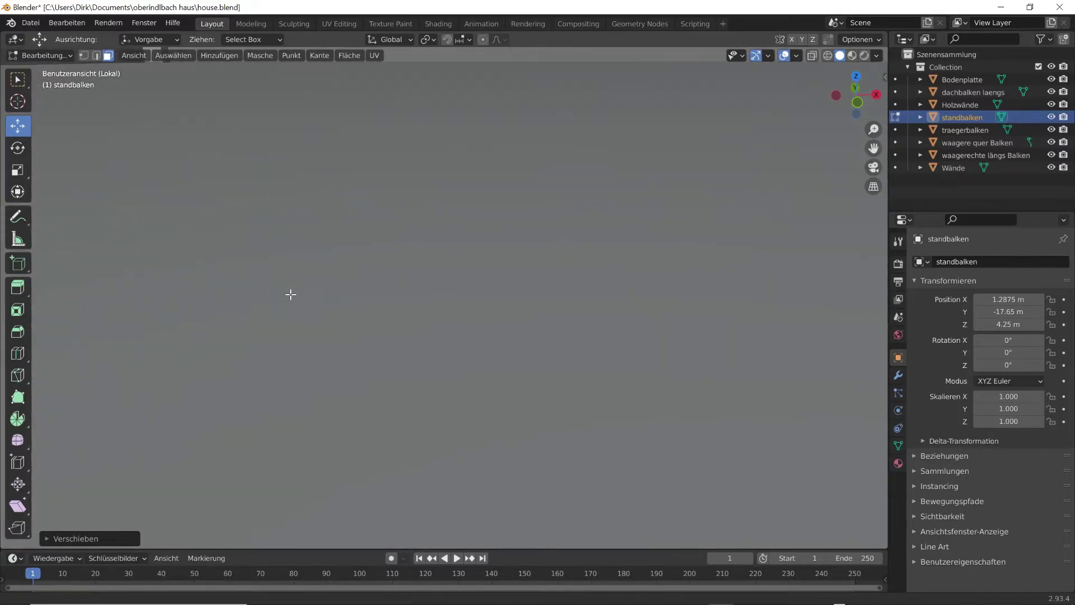
shift+middle_drag(291, 295, 298, 297)
scroll(298, 296, down, 2)
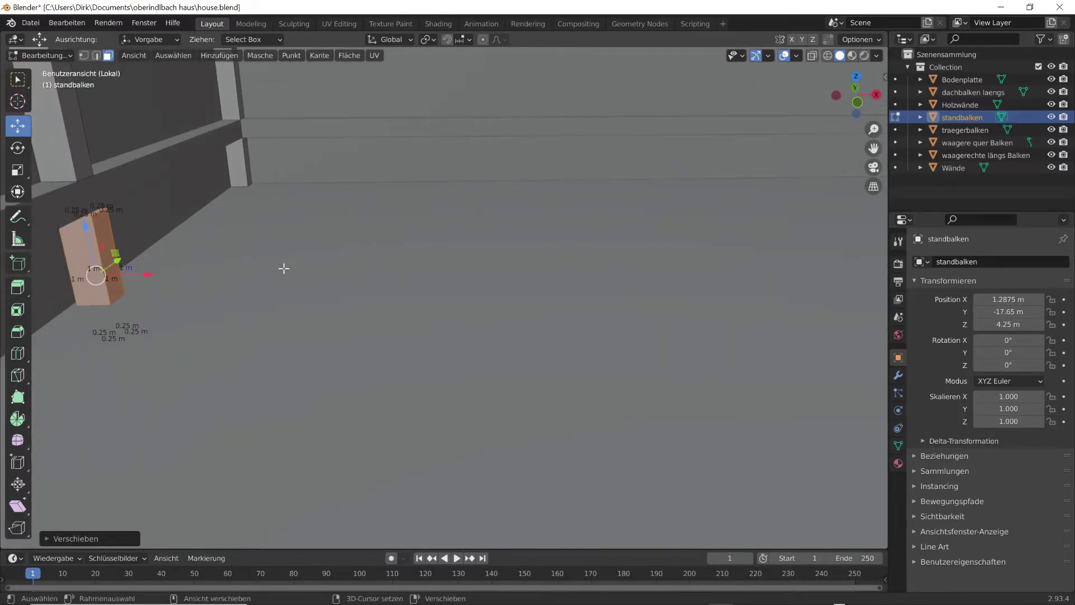
shift+middle_drag(206, 269, 237, 303)
scroll(363, 275, down, 5)
scroll(343, 320, up, 5)
scroll(321, 312, down, 2)
shift+middle_drag(364, 287, 881, 291)
scroll(374, 290, up, 5)
shift+middle_drag(424, 227, 378, 301)
scroll(345, 323, up, 2)
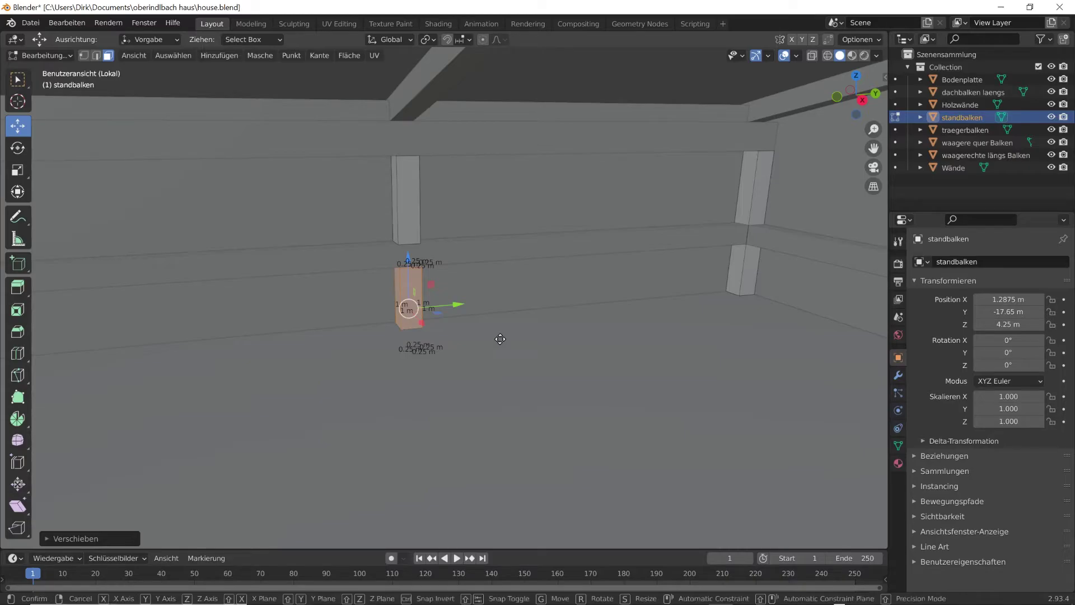
Step: Move the copied middle segment 0.2 m upward along global Z, towards the upper segment
text(gz)
text(.)
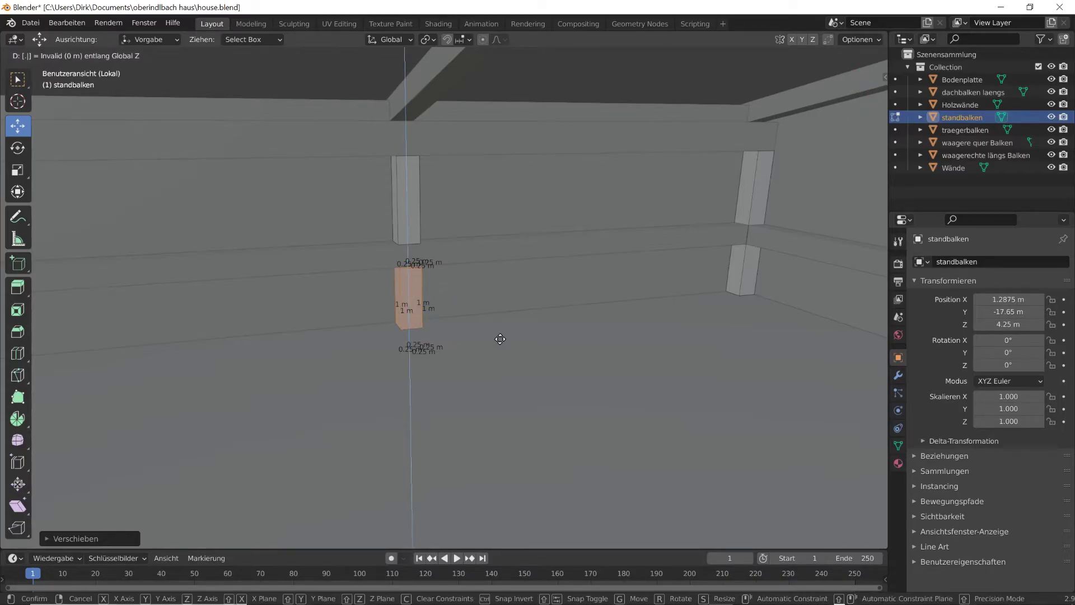
text(5)
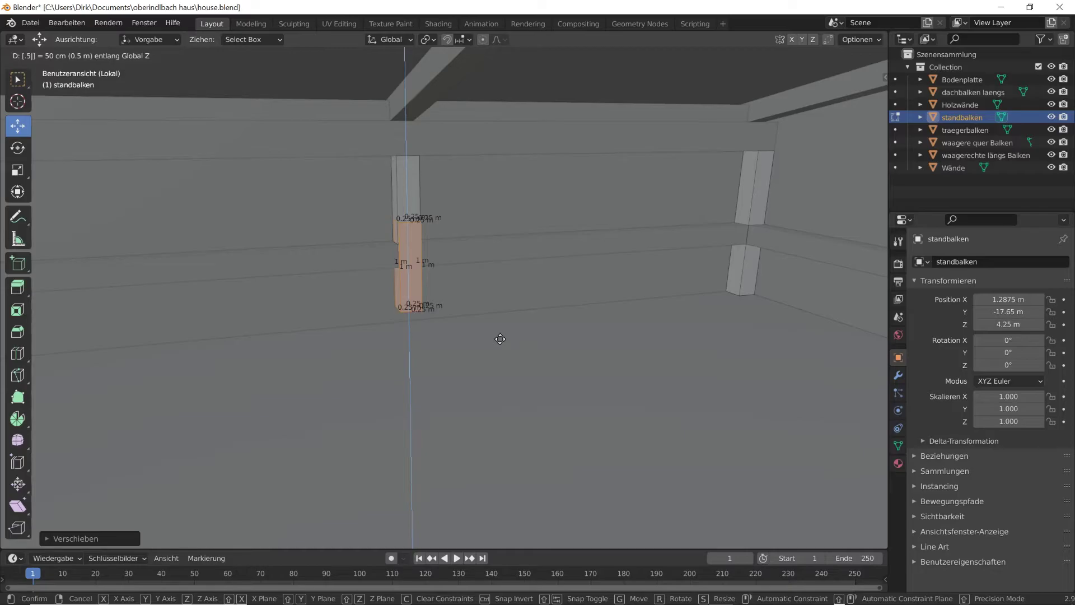
key(BackSpace)
text(2)
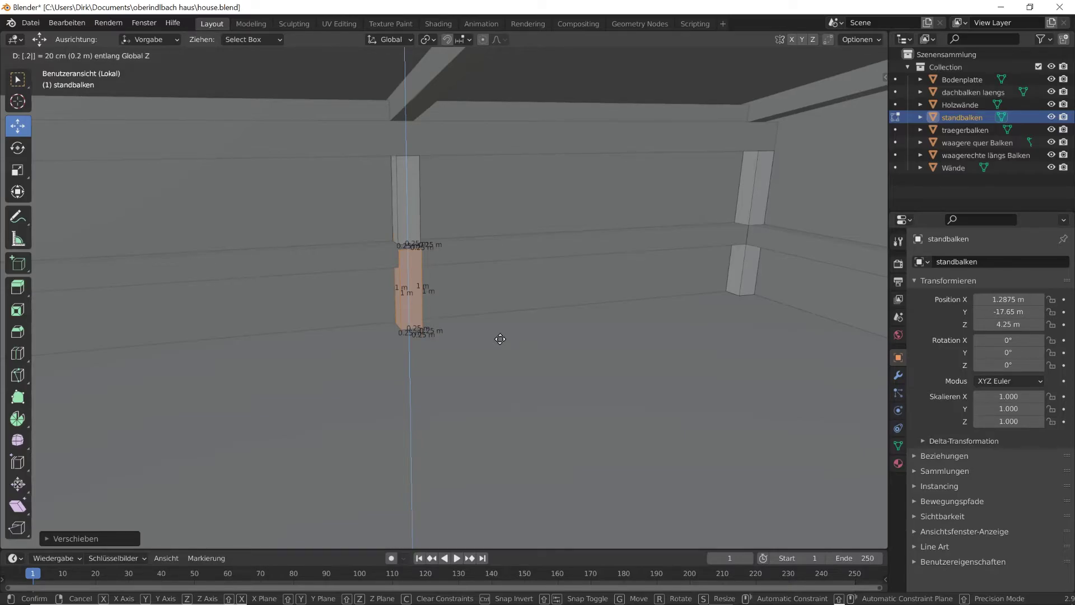
key(Return)
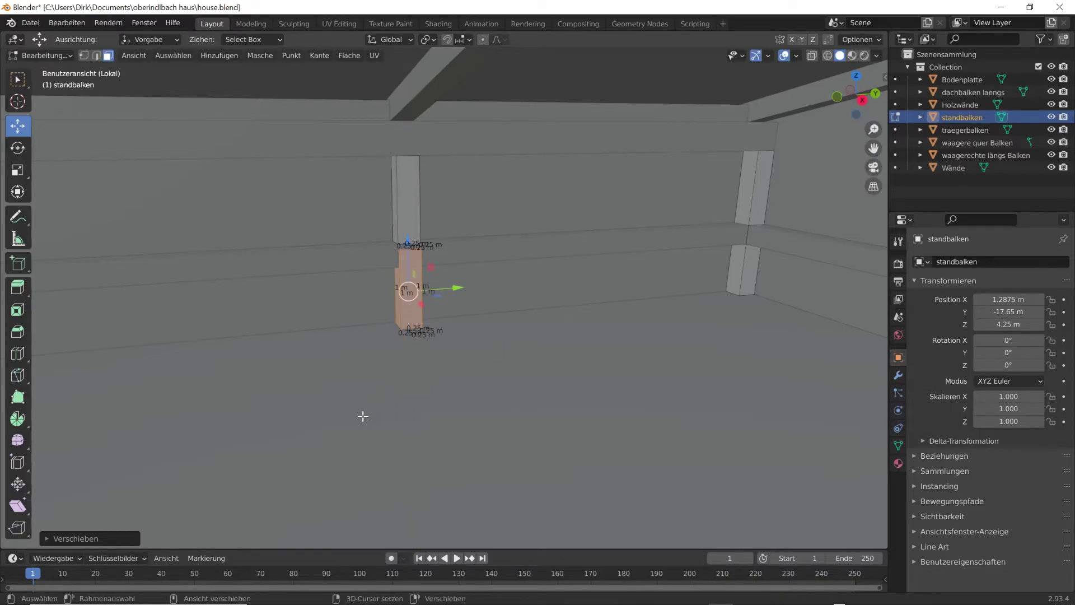
Step: Raise the copied middle segment a further 0.05 m along global Z, closer to the upper segment
scroll(343, 423, up, 8)
shift+middle_drag(348, 410, 359, 411)
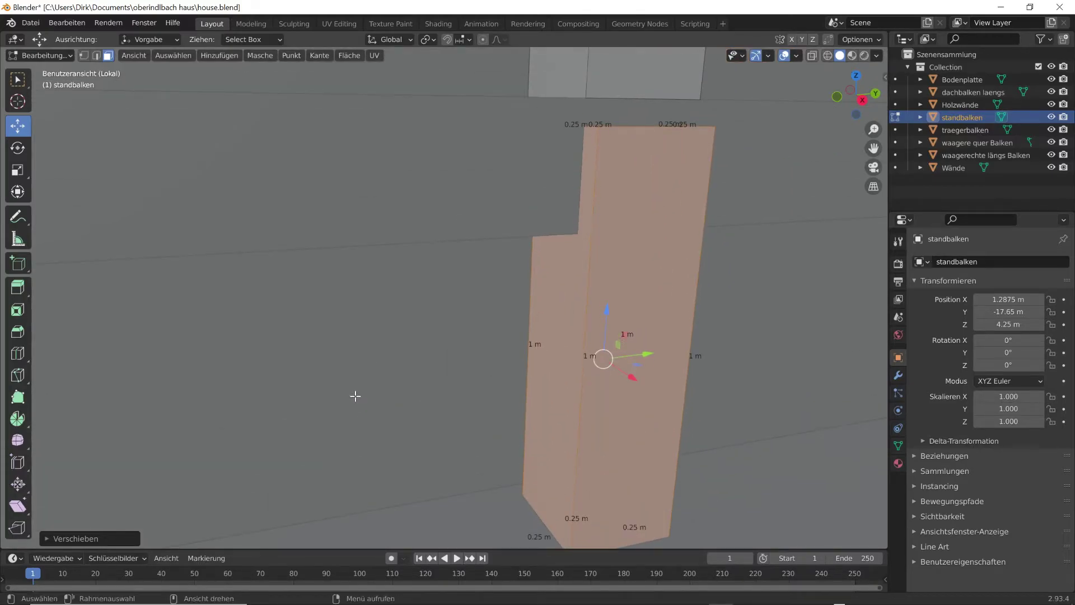
text(g)
text(z.0)
text(5)
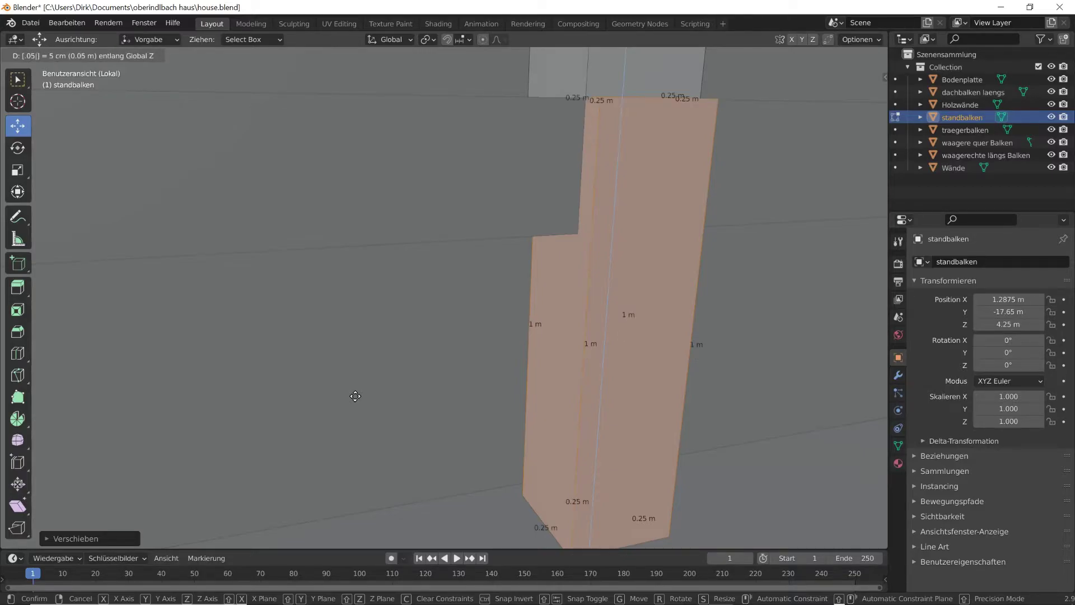
key(Return)
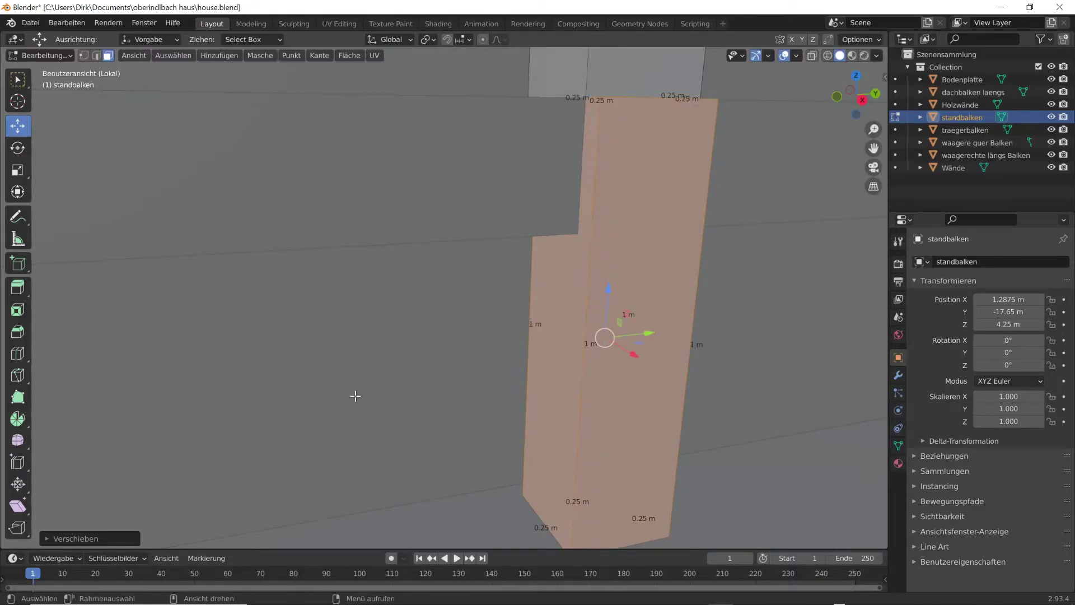
Step: Try scaling the copied middle segment by a factor of 0.7 along global Z
shift+middle_drag(365, 404, 364, 394)
shift+scroll(364, 394, down, 3)
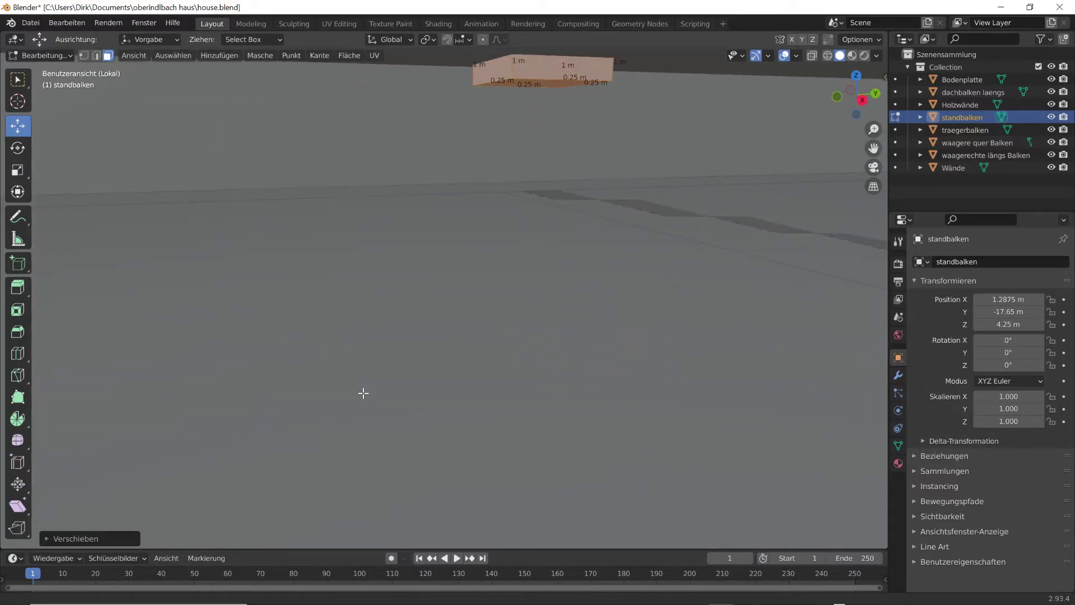
shift+scroll(366, 384, up, 10)
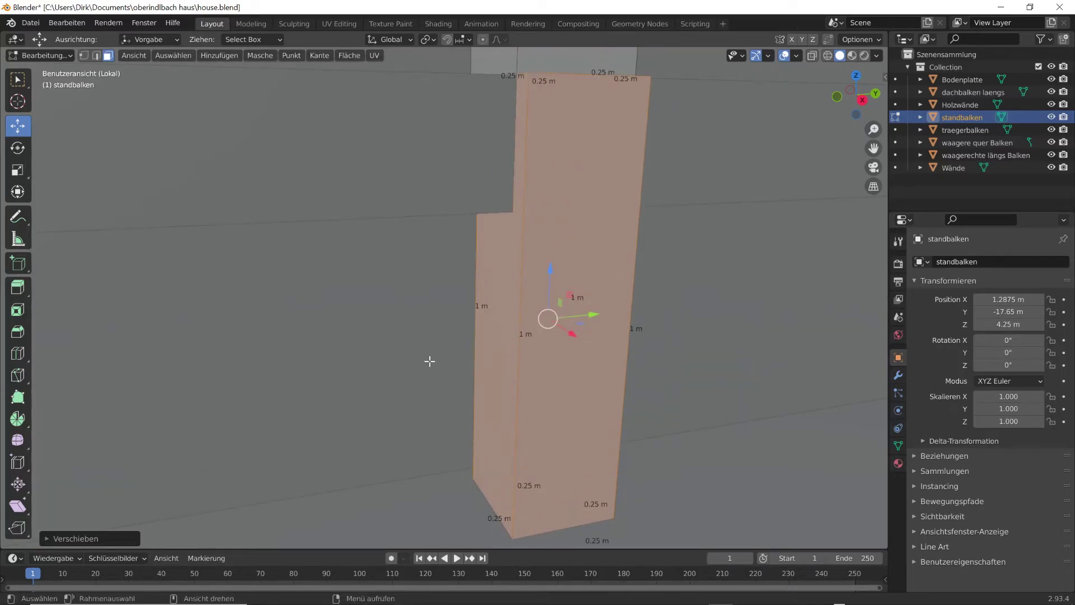
key(s)
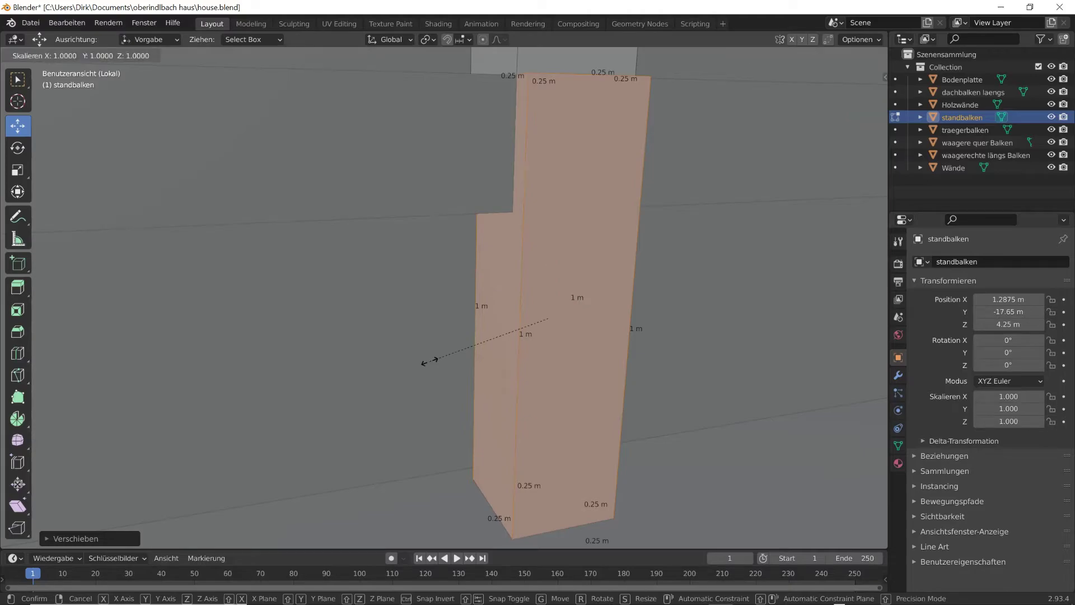
text(z)
text(.)
text(5)
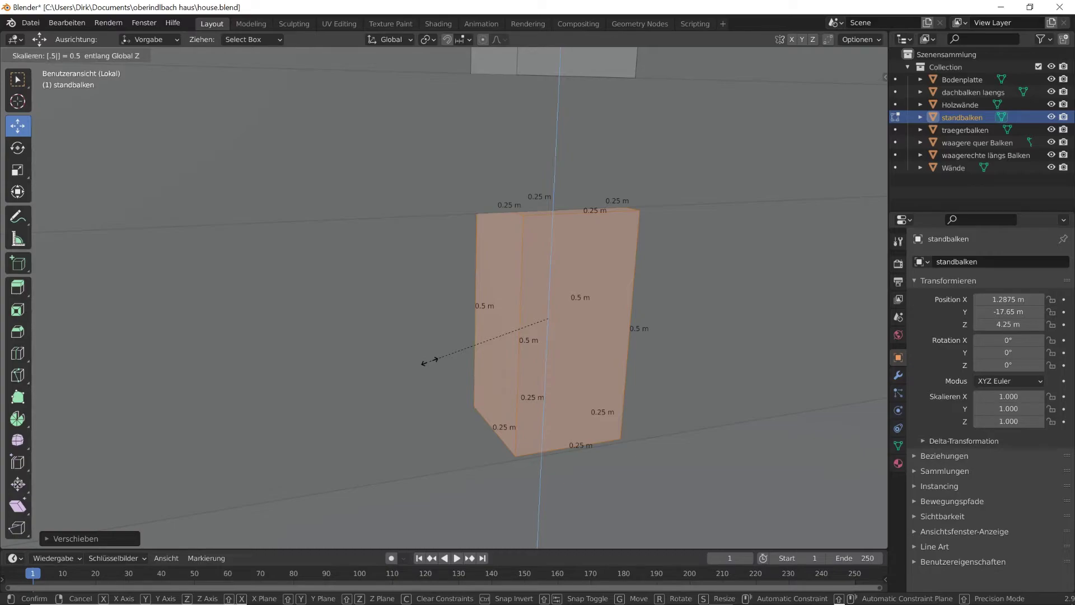
key(BackSpace)
text(7)
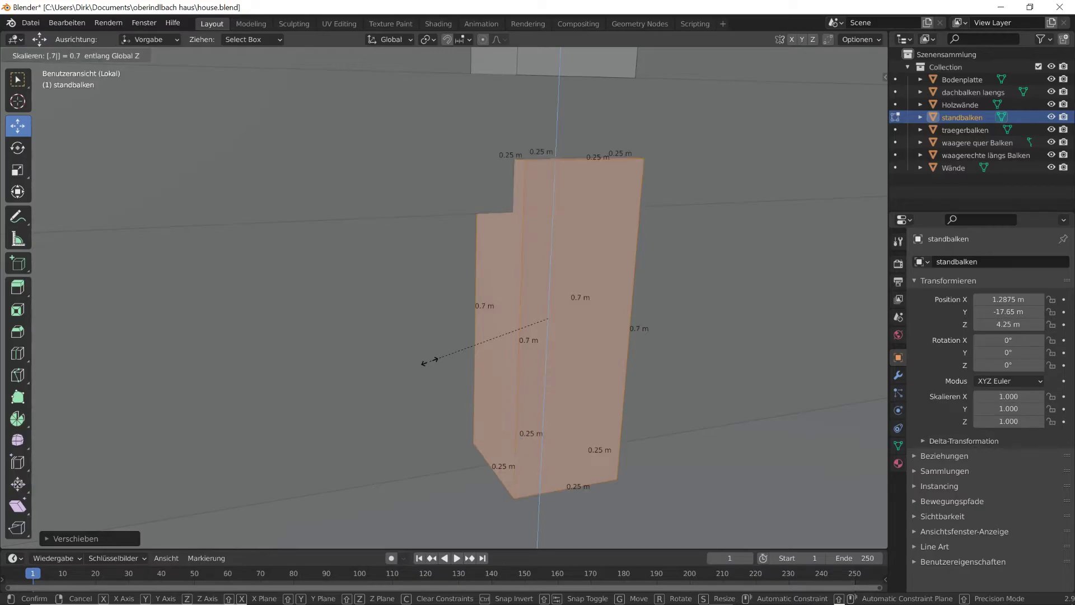
key(Return)
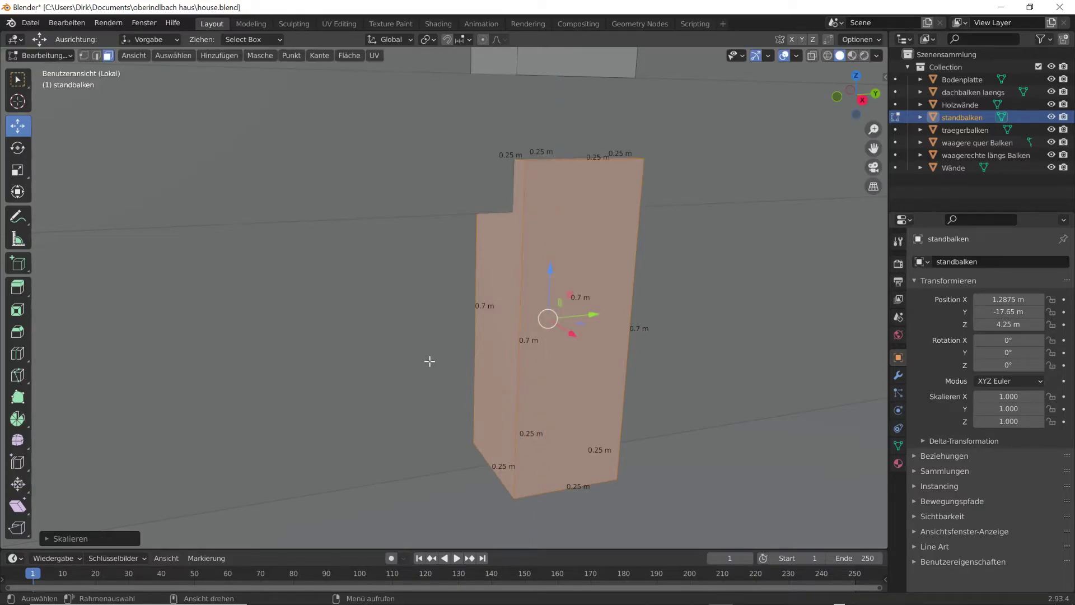
Step: Try moving the shortened middle segment -0.1 m along global Z
text(gz-.)
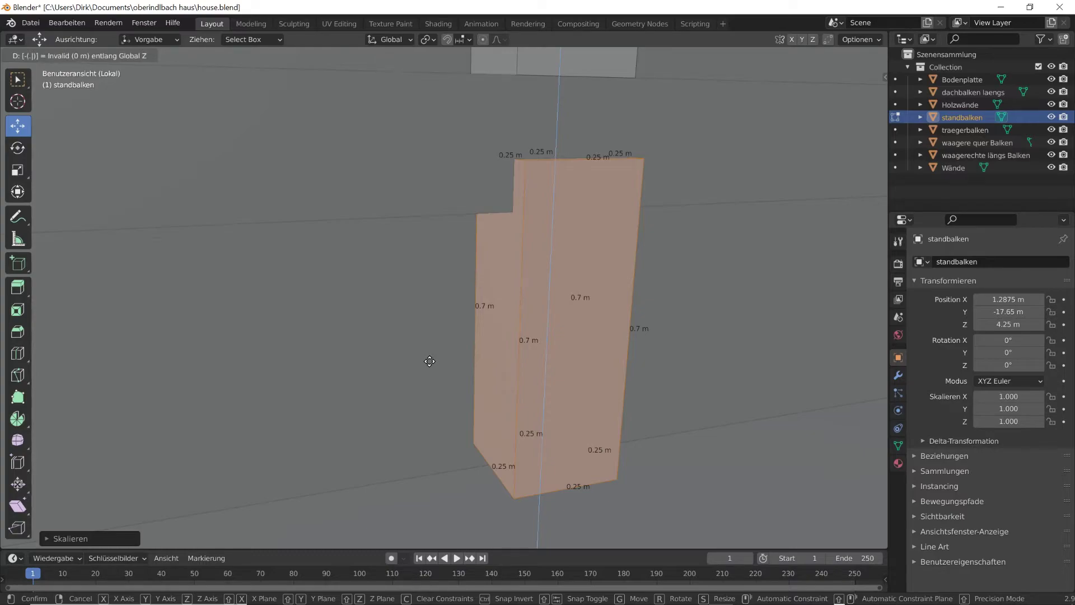
text(2)
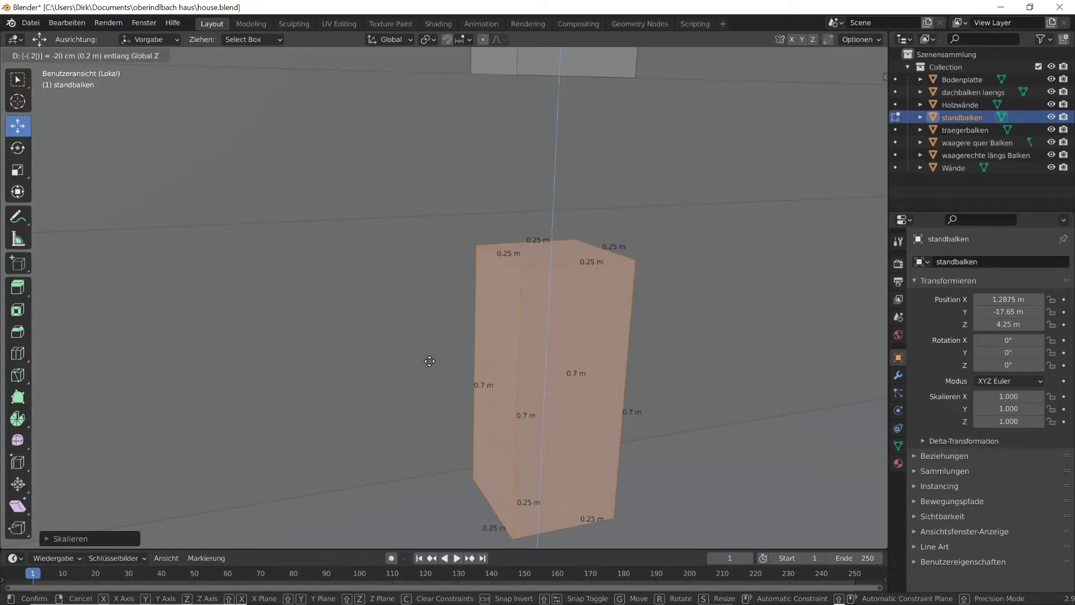
key(BackSpace)
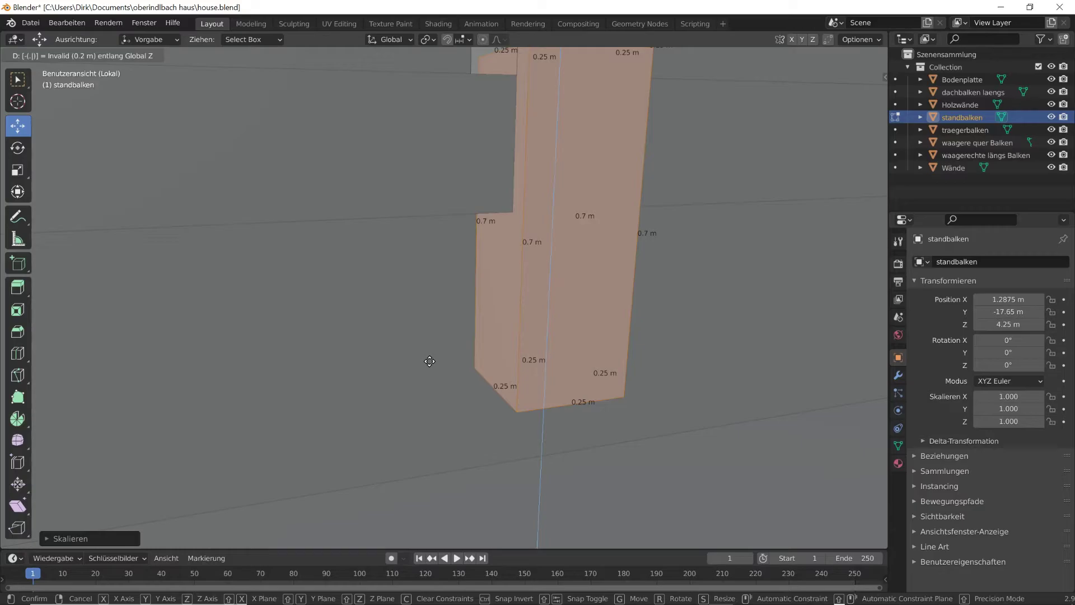
text(1)
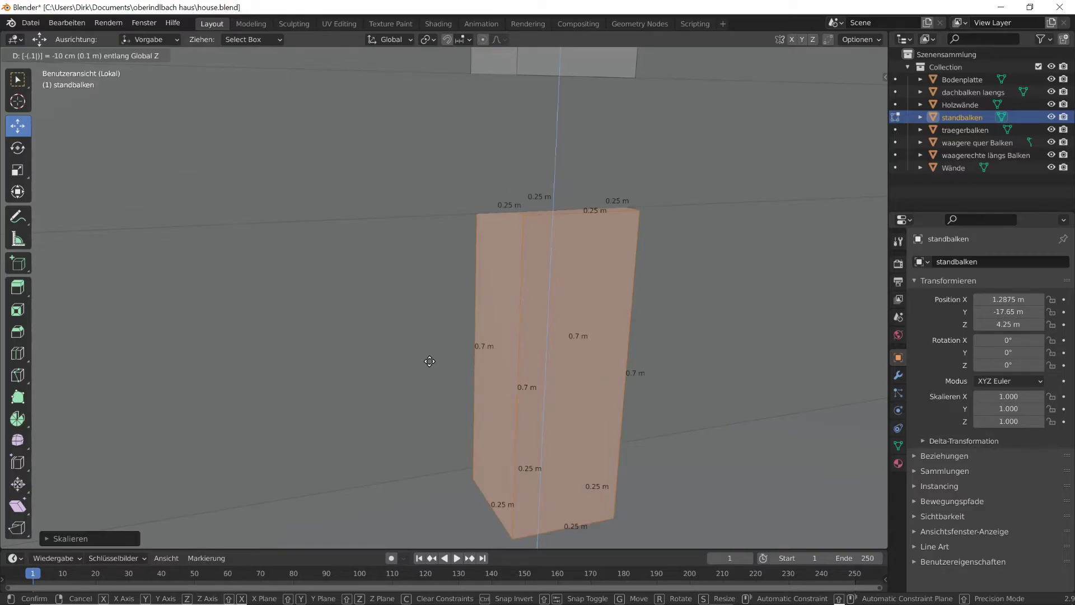
key(Return)
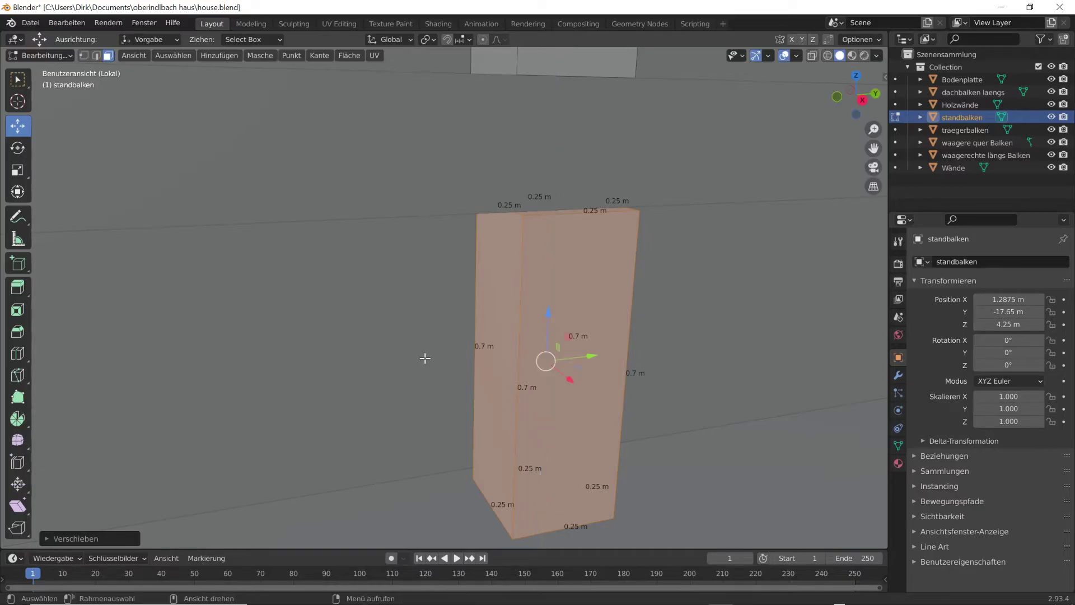
Step: Undo the middle segment's last downward move and its 0.7 vertical scaling
click(66, 23)
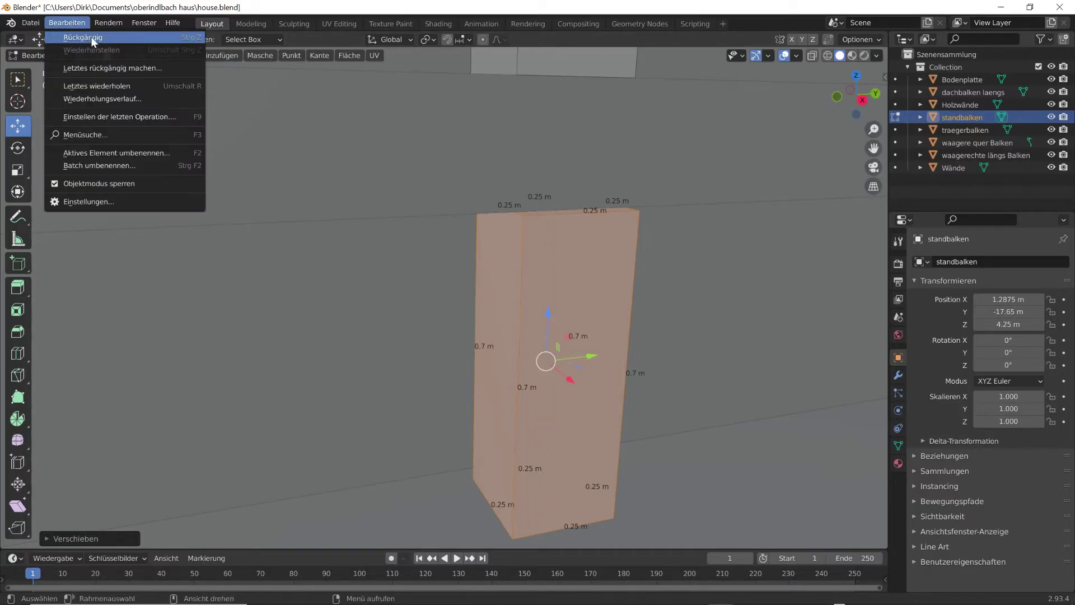
click(91, 36)
click(82, 22)
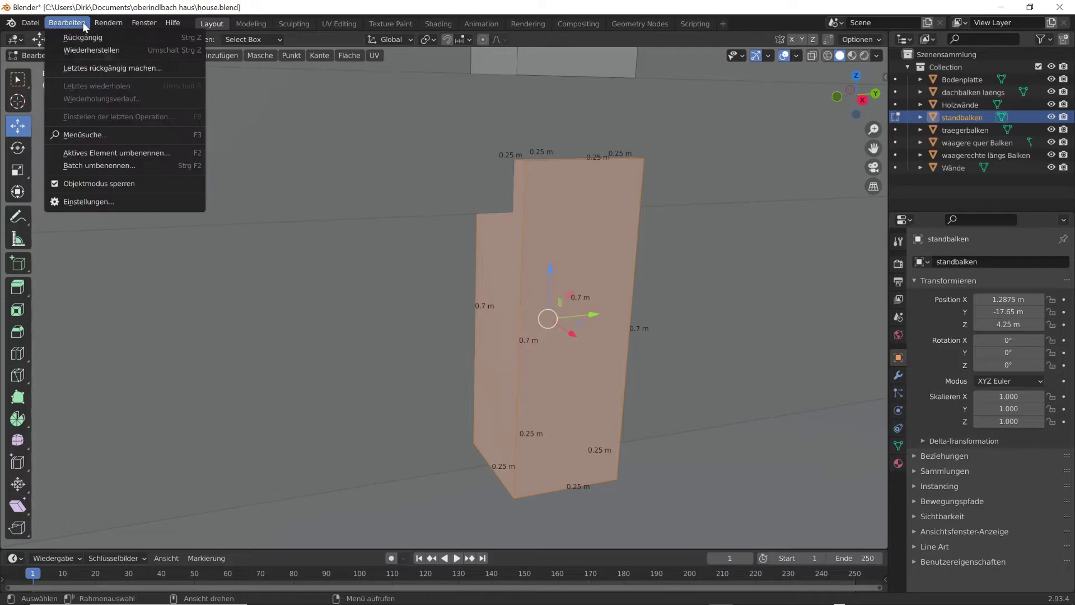
click(83, 38)
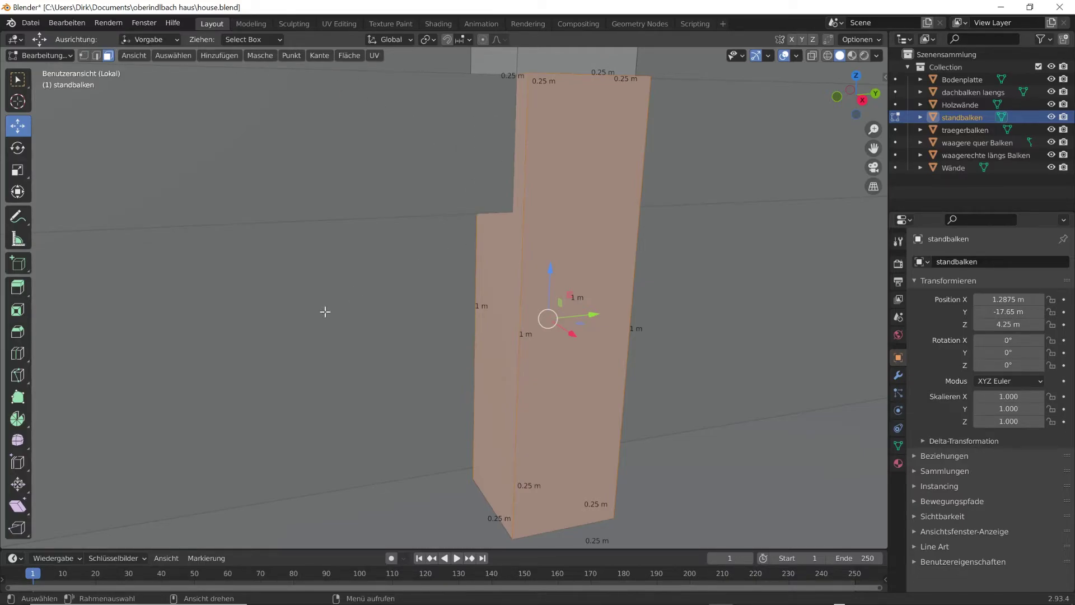
Step: Move the copied middle segment another 0.05 m upward along global Z, up to overlapping the upper segment
key(g)
key(z)
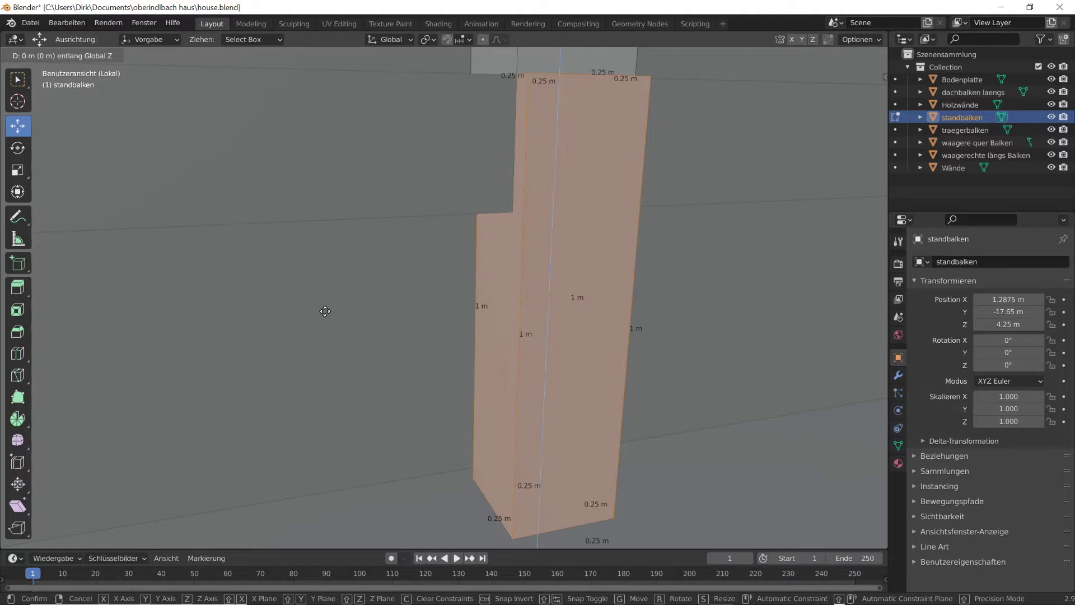
text(.0)
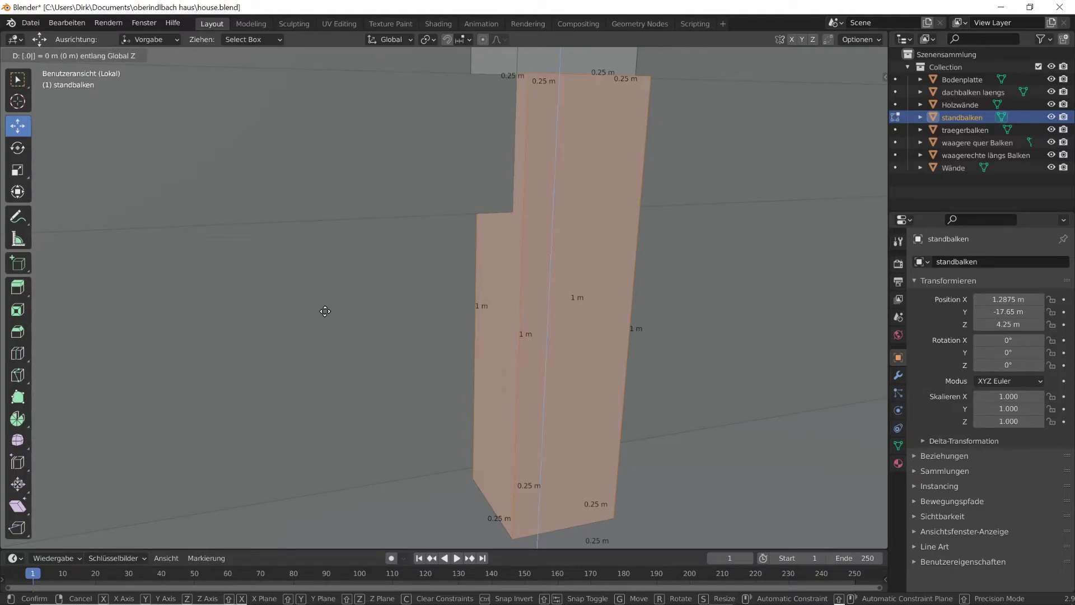
text(5)
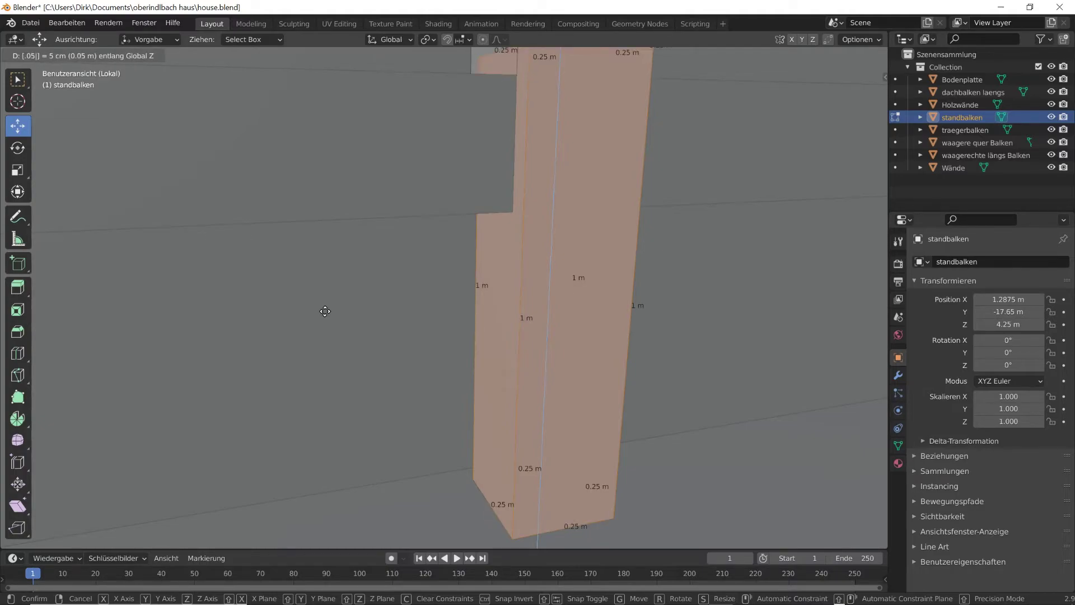
key(Return)
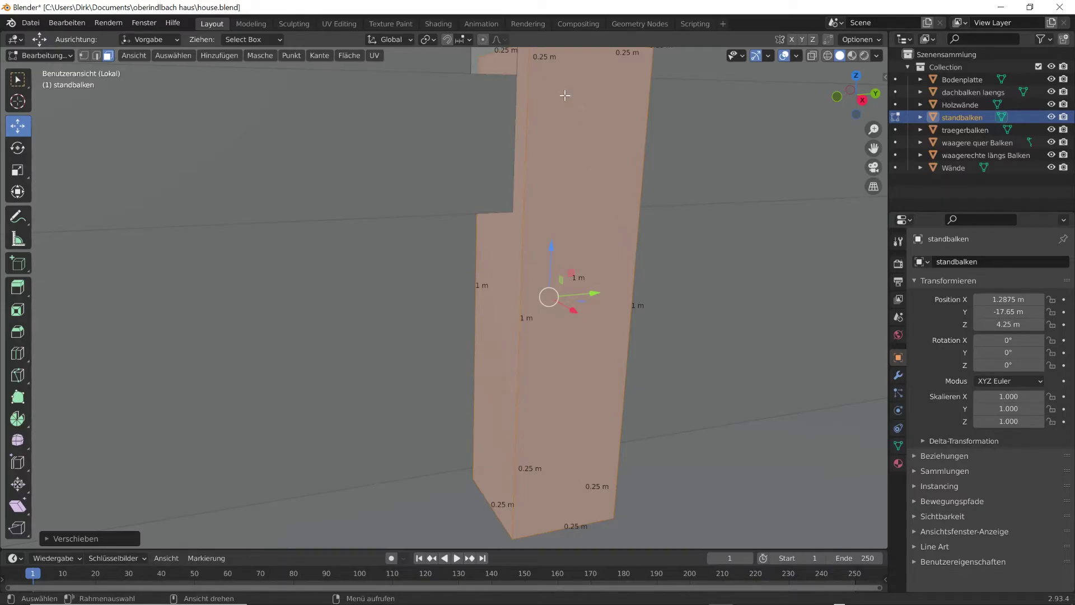
Step: Scale the copied middle segment by a factor of 0.2 along global Z
key(s)
key(z)
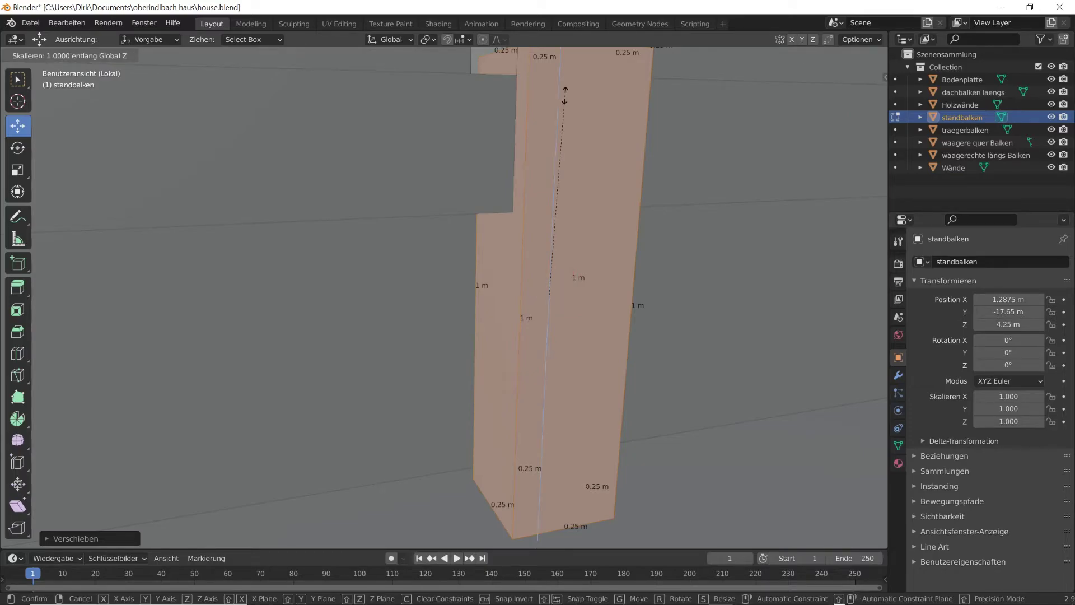
text(.2)
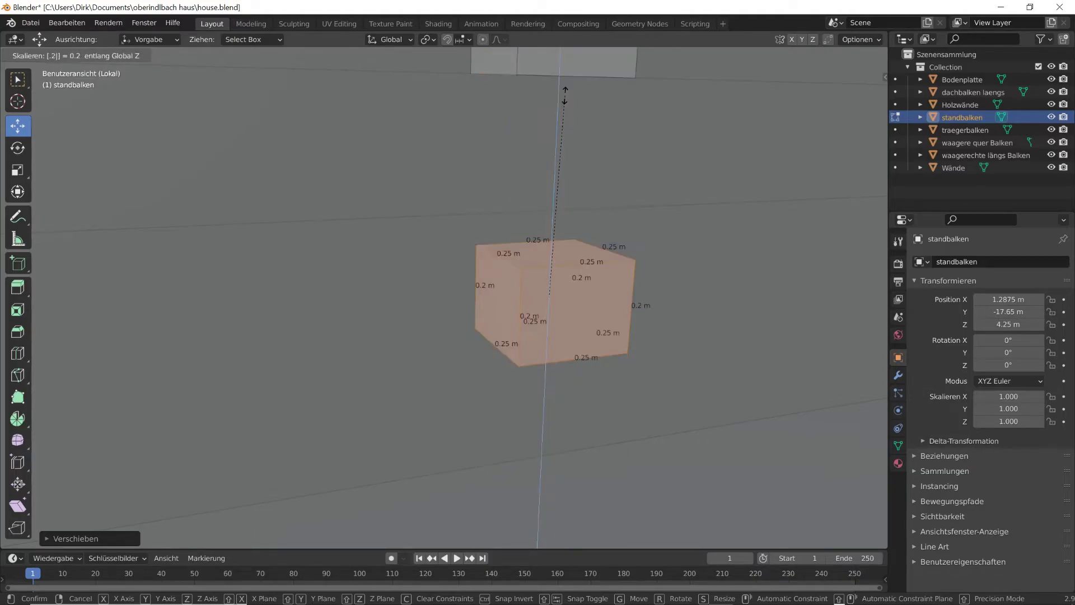
key(Return)
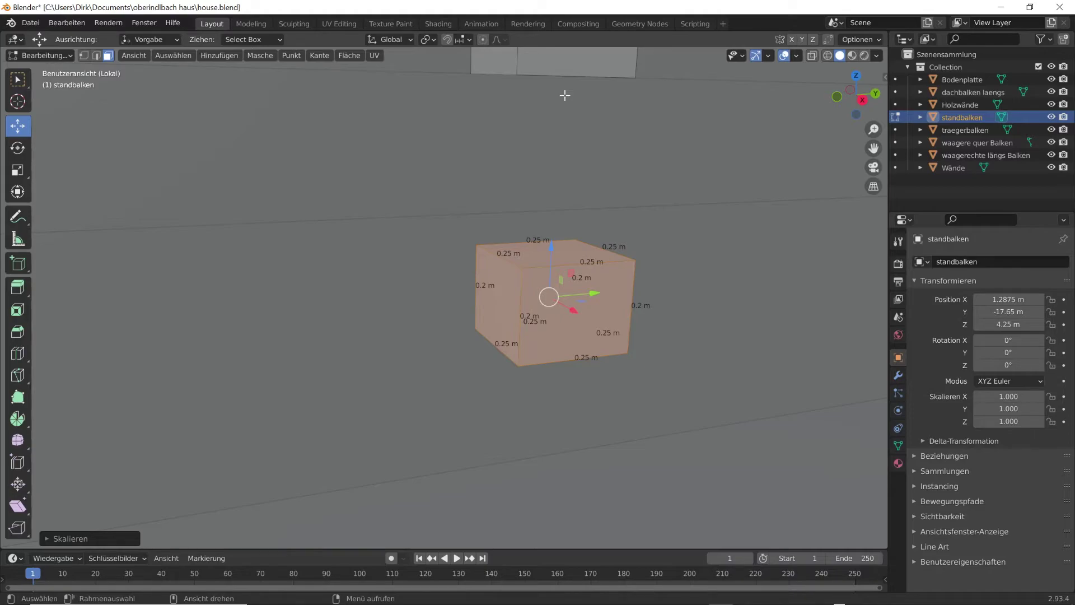
Step: Scale the flattened middle segment by a factor of 4 along global Z
key(s)
key(z)
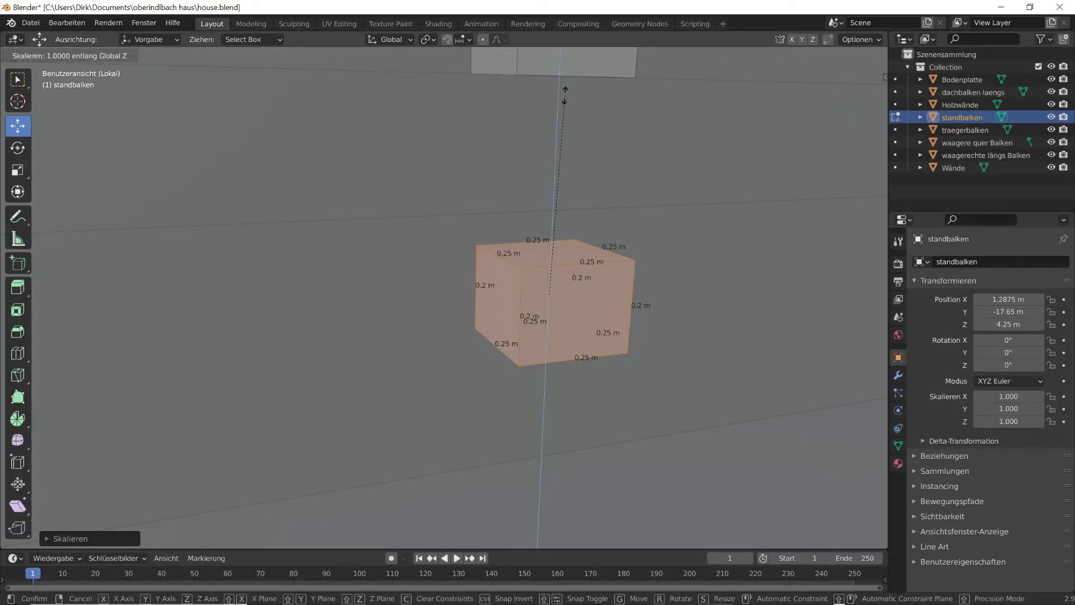
text(4)
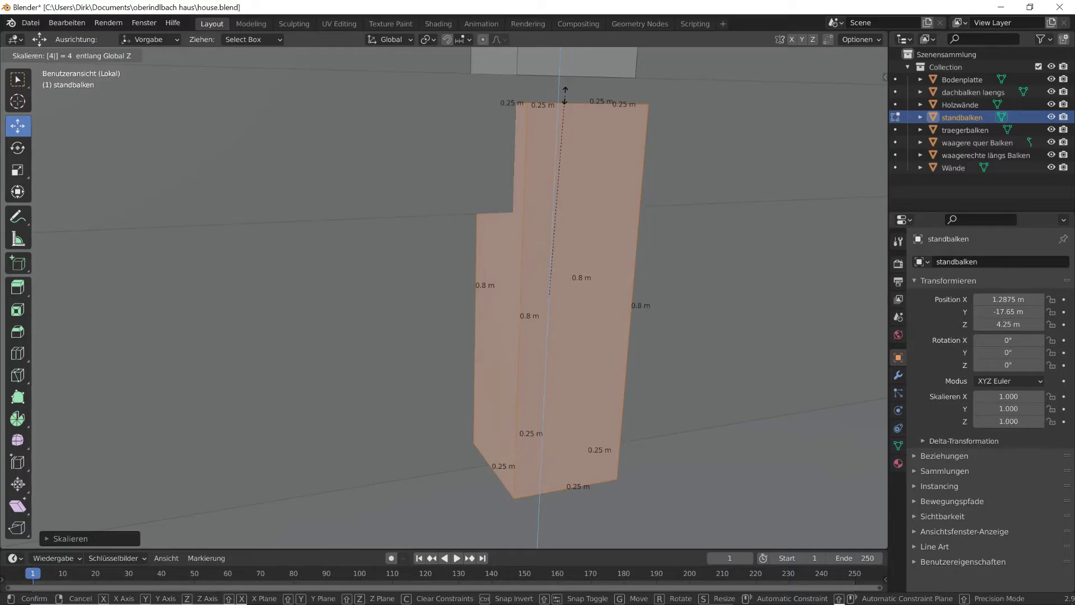
key(Return)
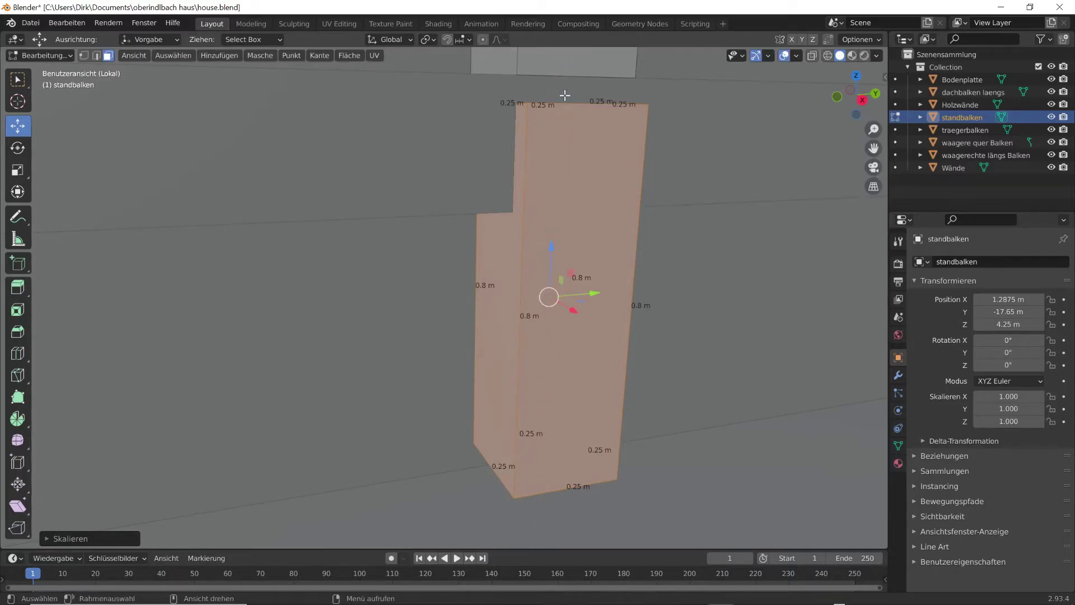
Step: Move the copied middle segment 0.199 m downward along global Z
text(gz-.)
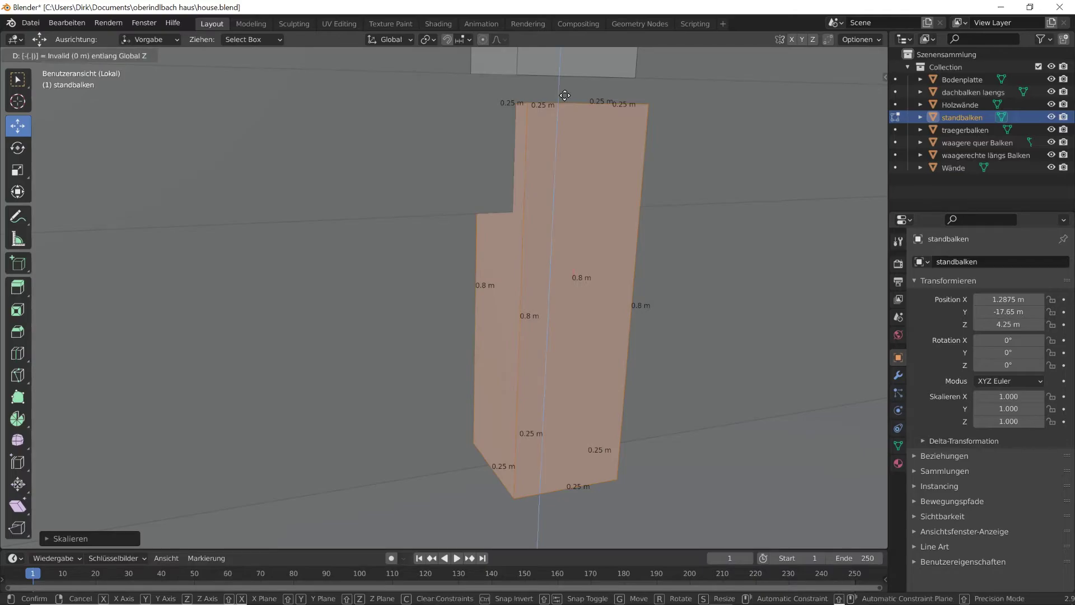
text(2)
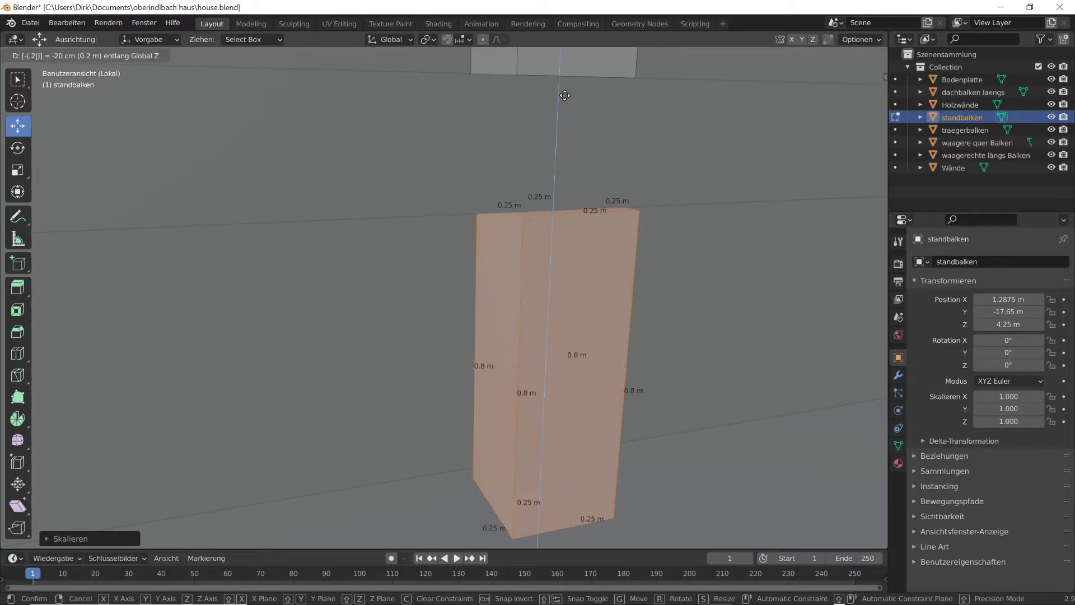
key(BackSpace)
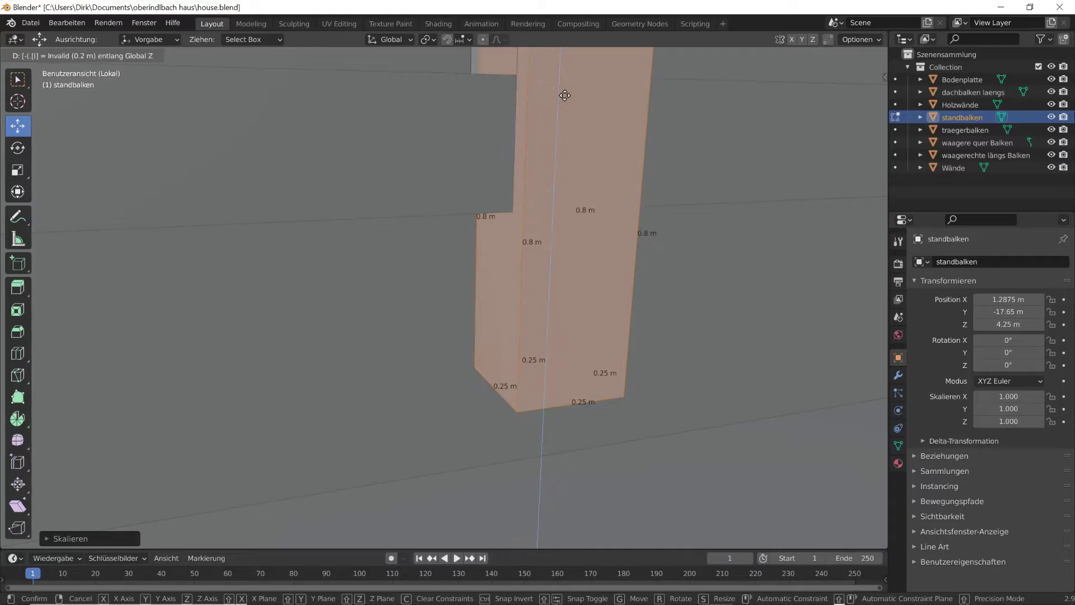
text(1)
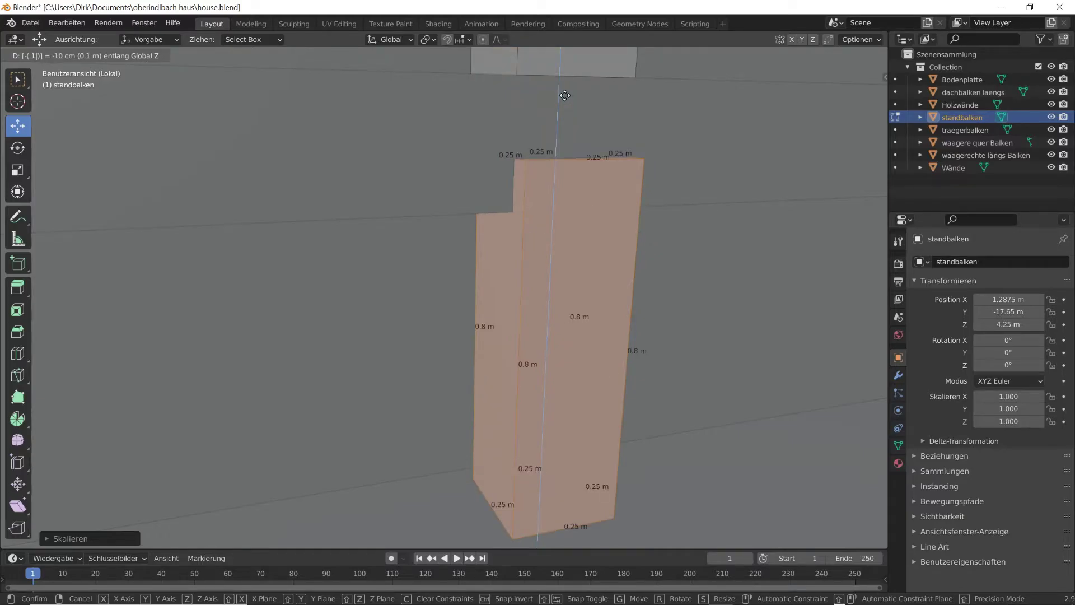
text(8)
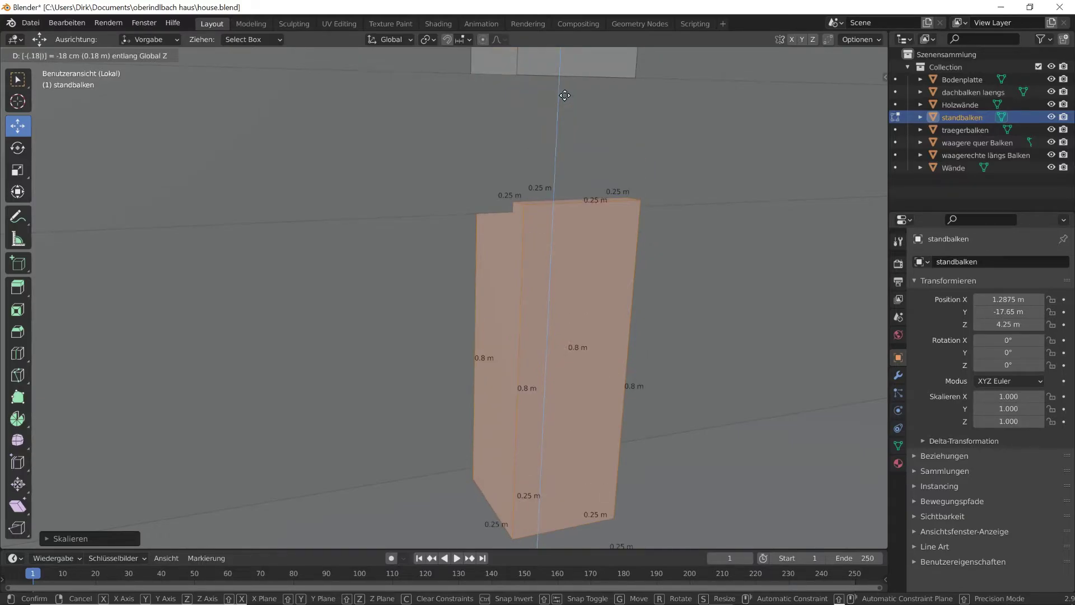
key(BackSpace)
text(9)
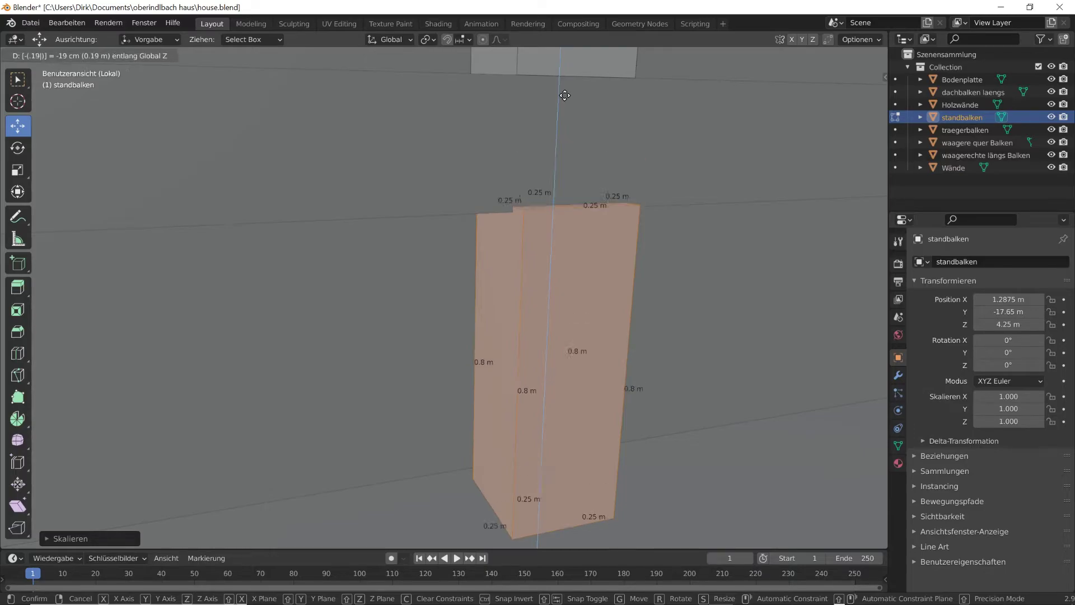
key(BackSpace)
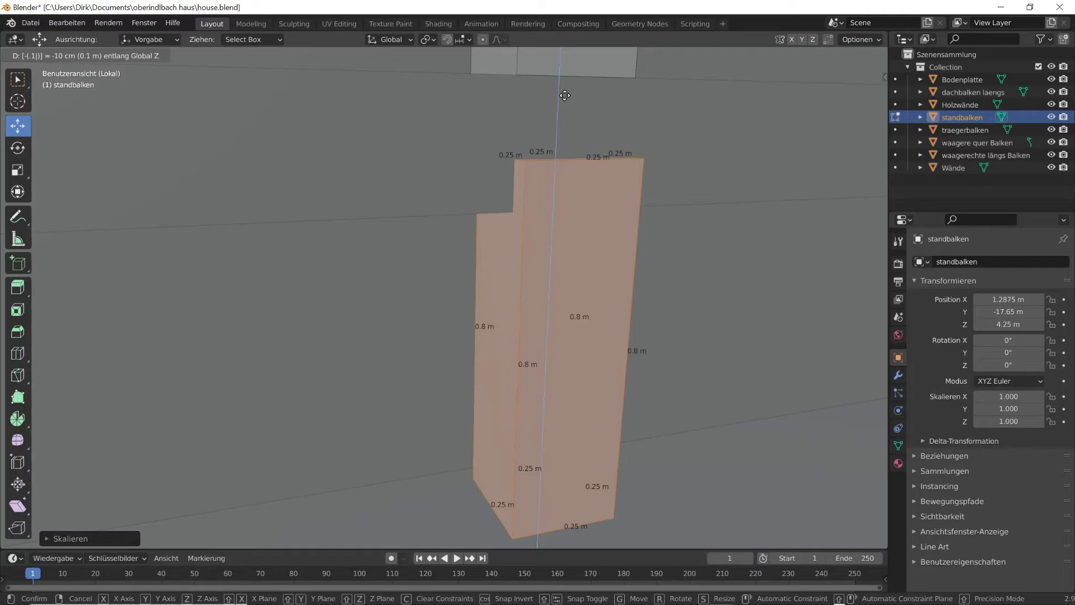
key(BackSpace)
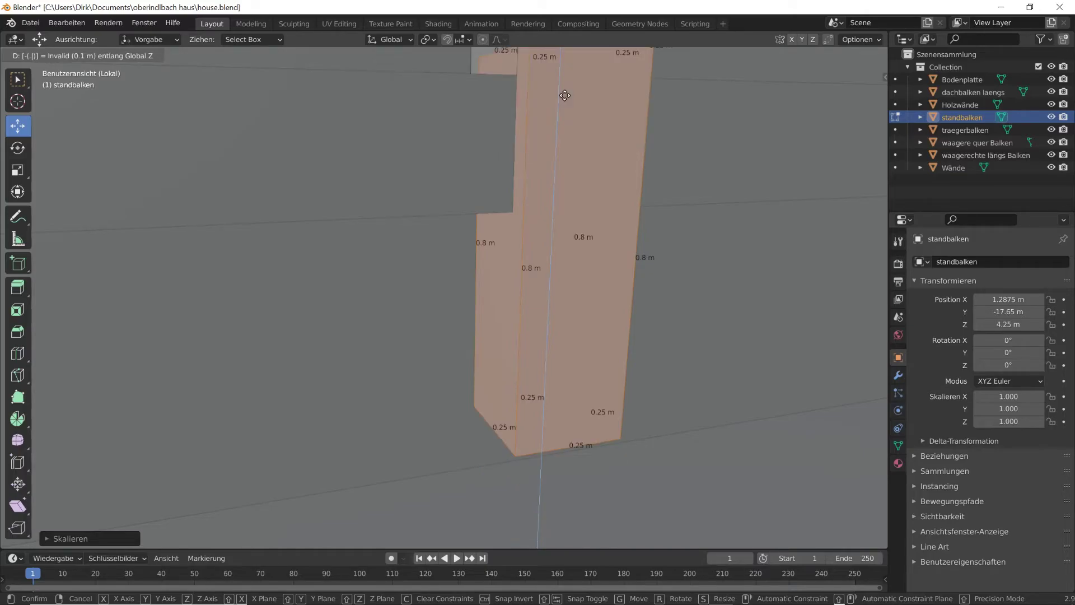
text(2)
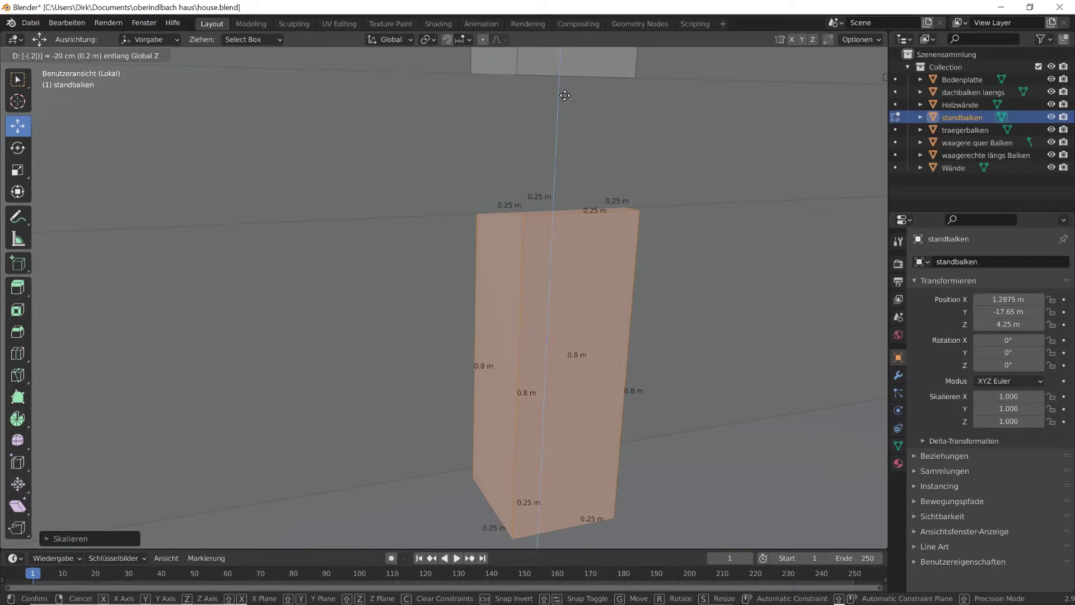
key(BackSpace)
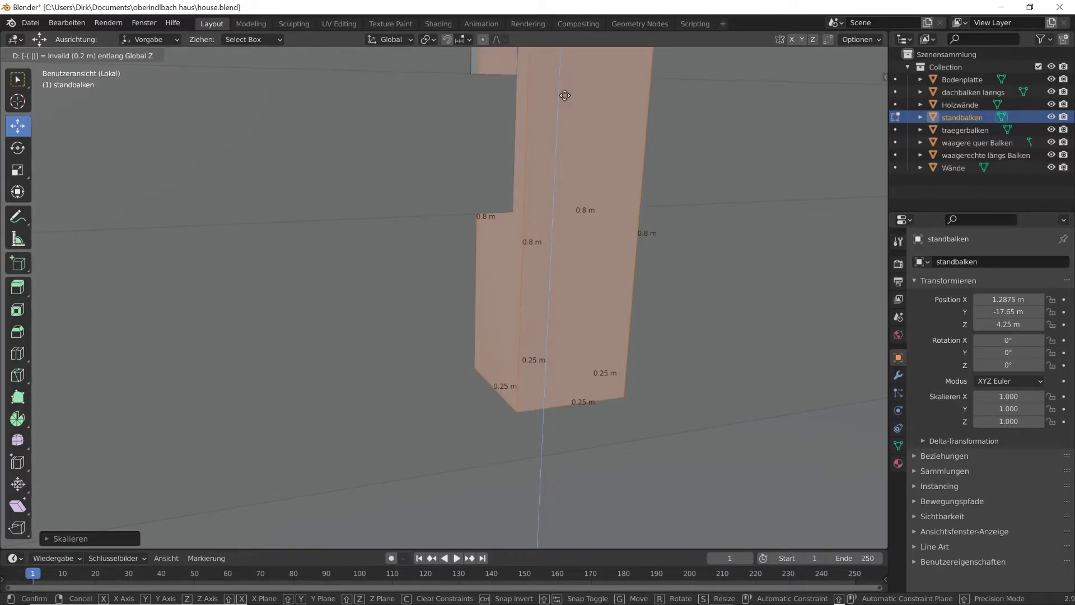
text(19)
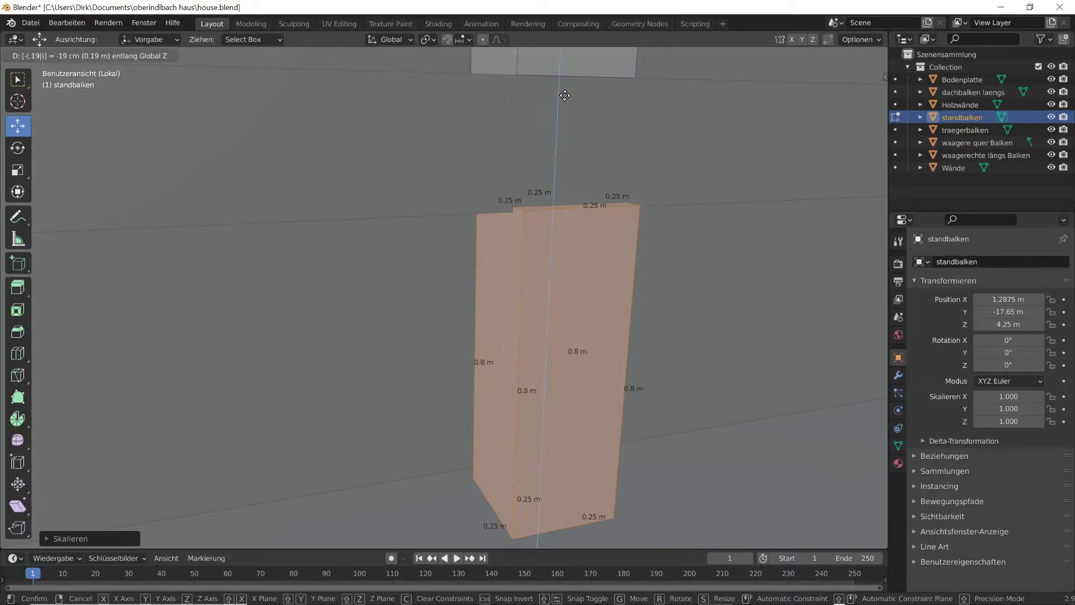
text(5)
key(BackSpace)
text(6)
key(BackSpace)
text(8)
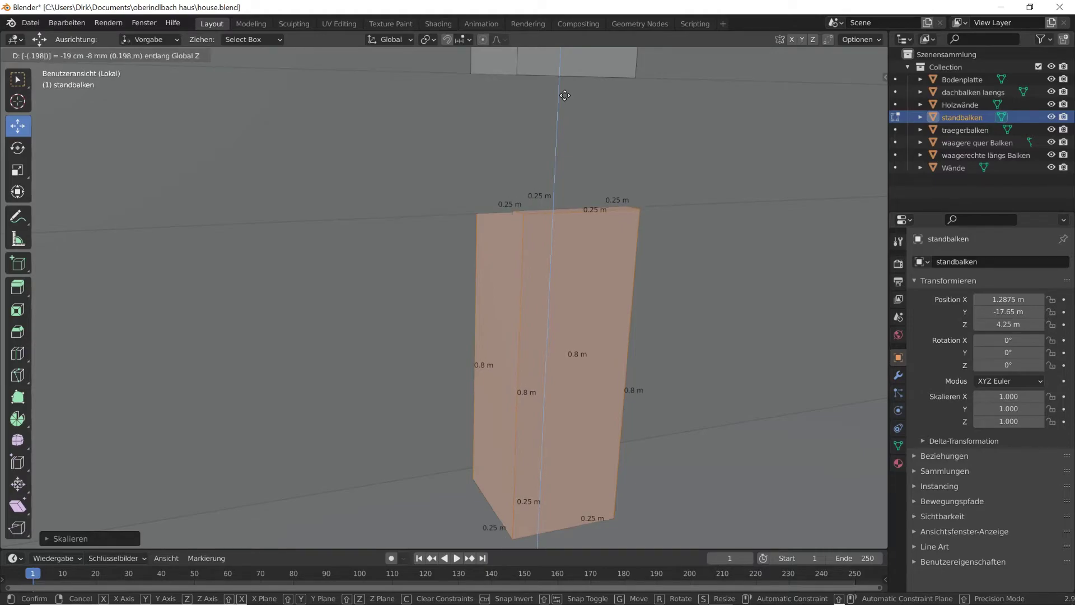
key(BackSpace)
text(9)
key(Return)
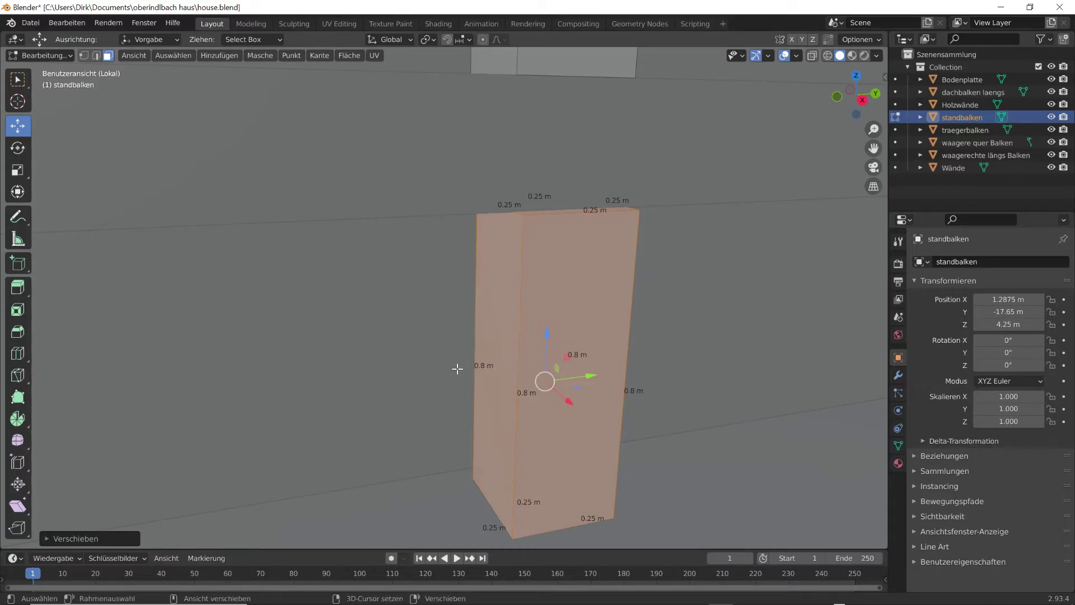
shift+scroll(456, 364, down, 5)
shift+scroll(457, 361, down, 5)
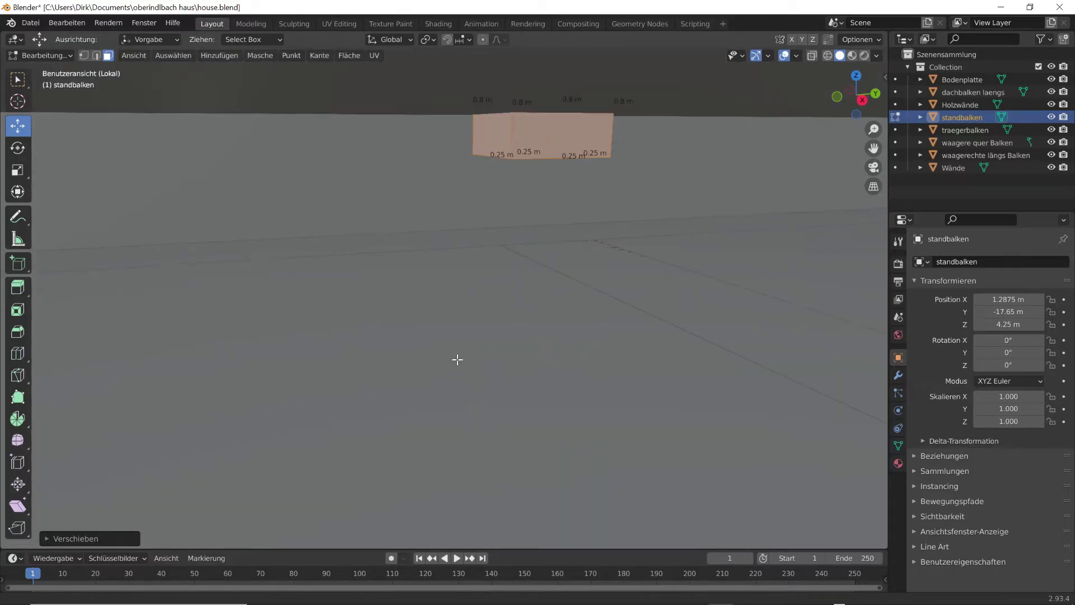
shift+scroll(458, 359, up, 8)
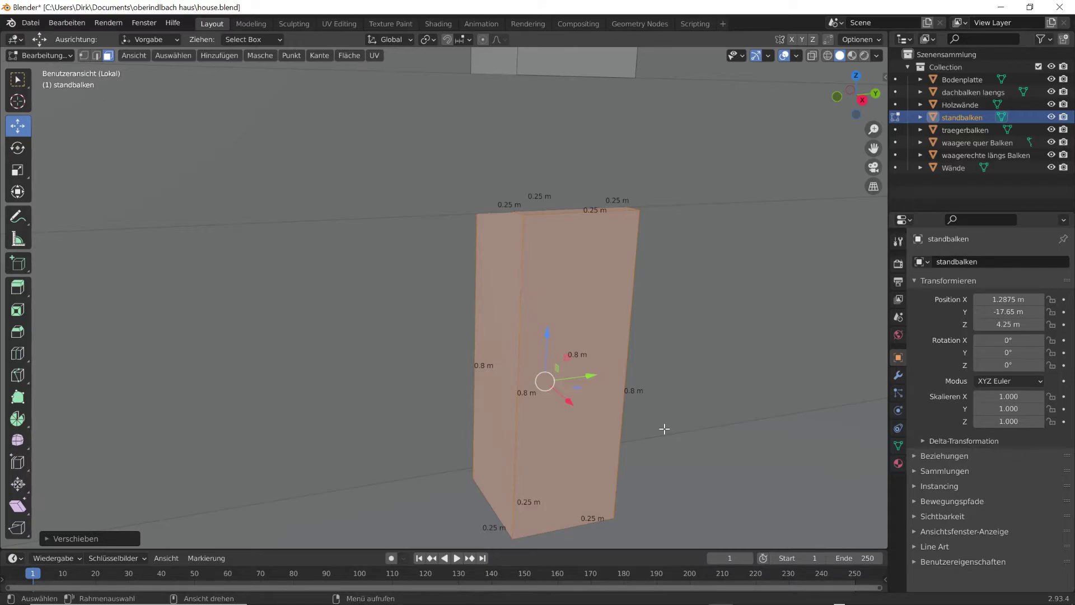
click(185, 594)
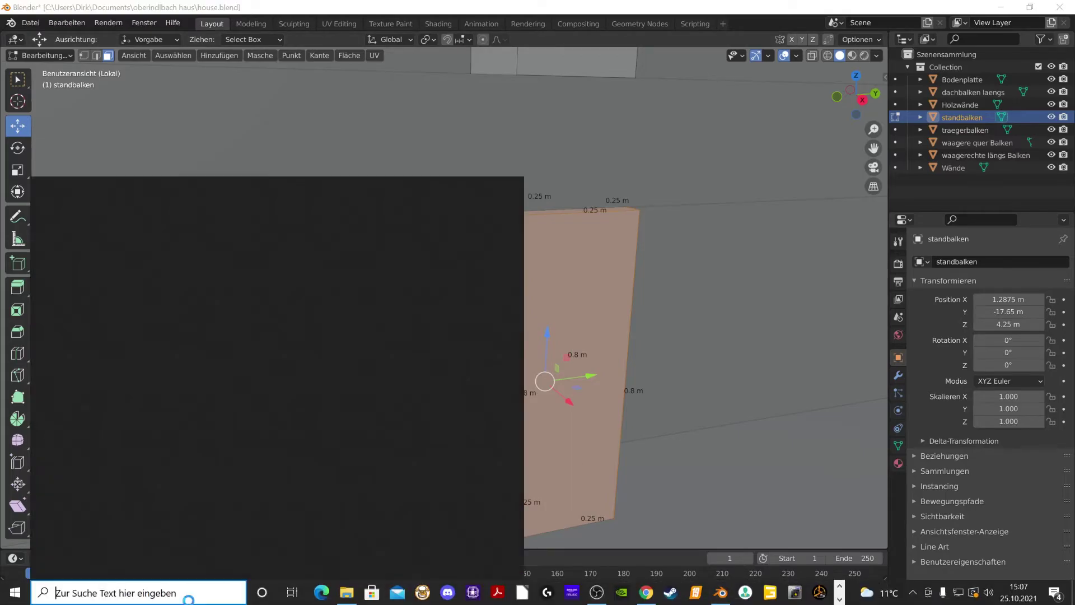
click(110, 435)
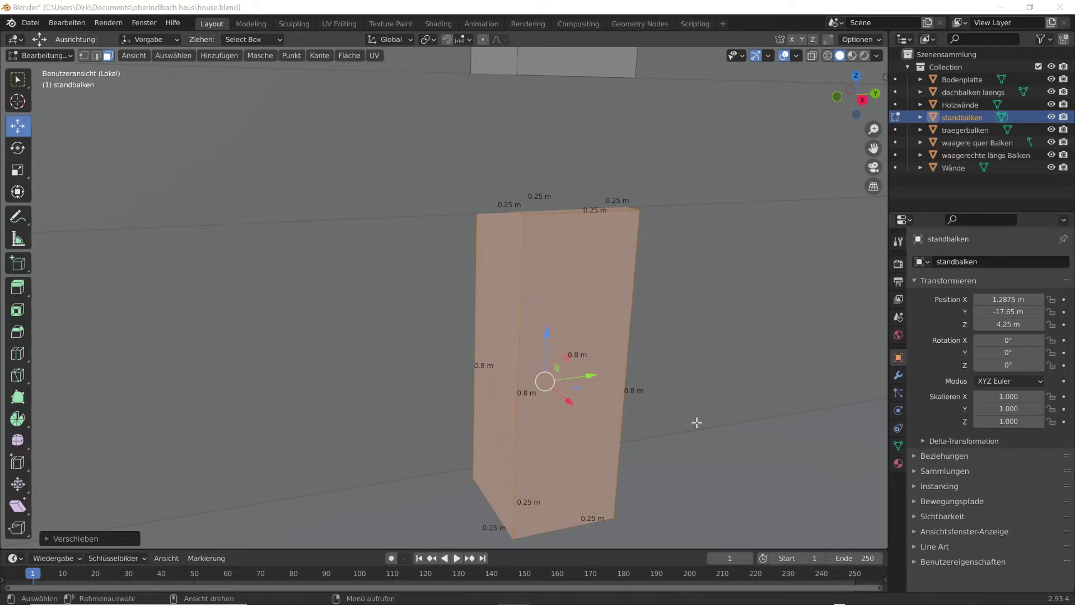
Step: Undo the middle segment's last downward move and its two vertical scalings by factors 4 and 0.2
click(76, 22)
click(92, 42)
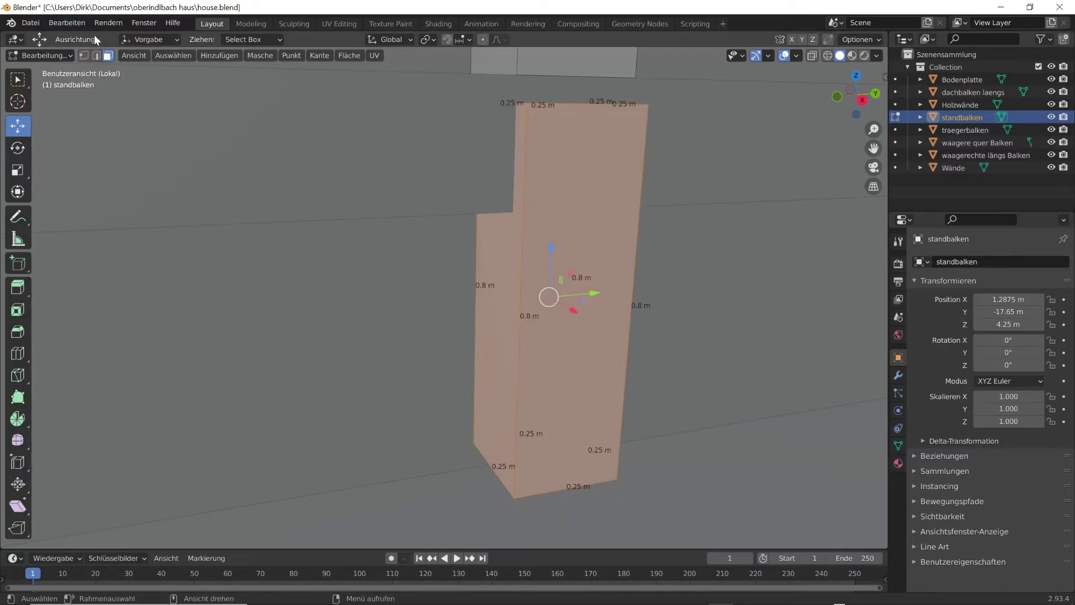
click(71, 22)
click(82, 42)
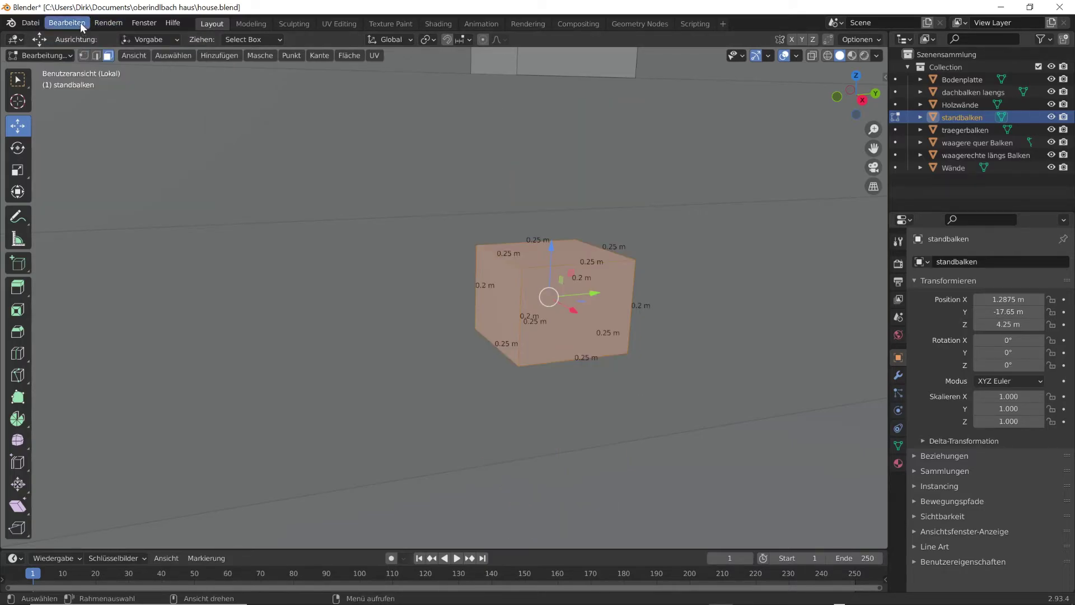
click(80, 22)
click(89, 38)
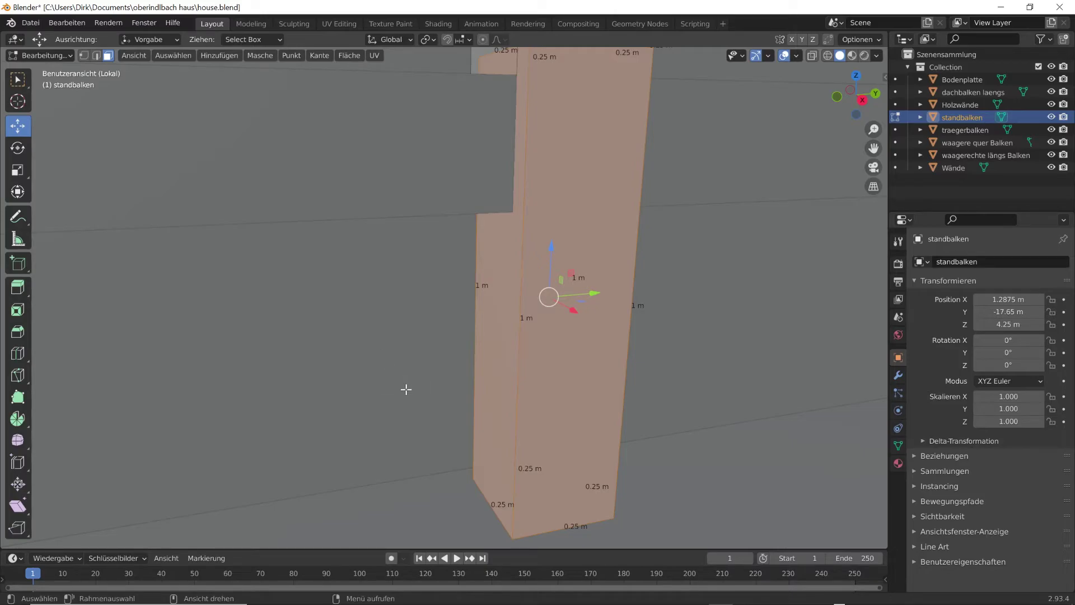
Step: Scale the copied middle segment by a factor of 0.7 along global Z
key(s)
key(z)
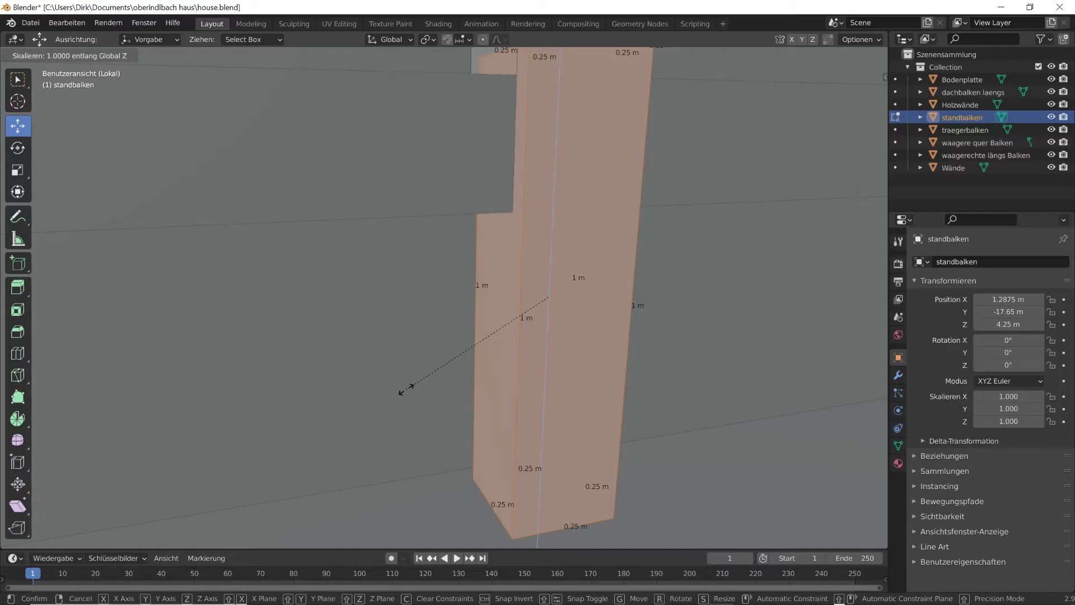
text(.7)
key(Return)
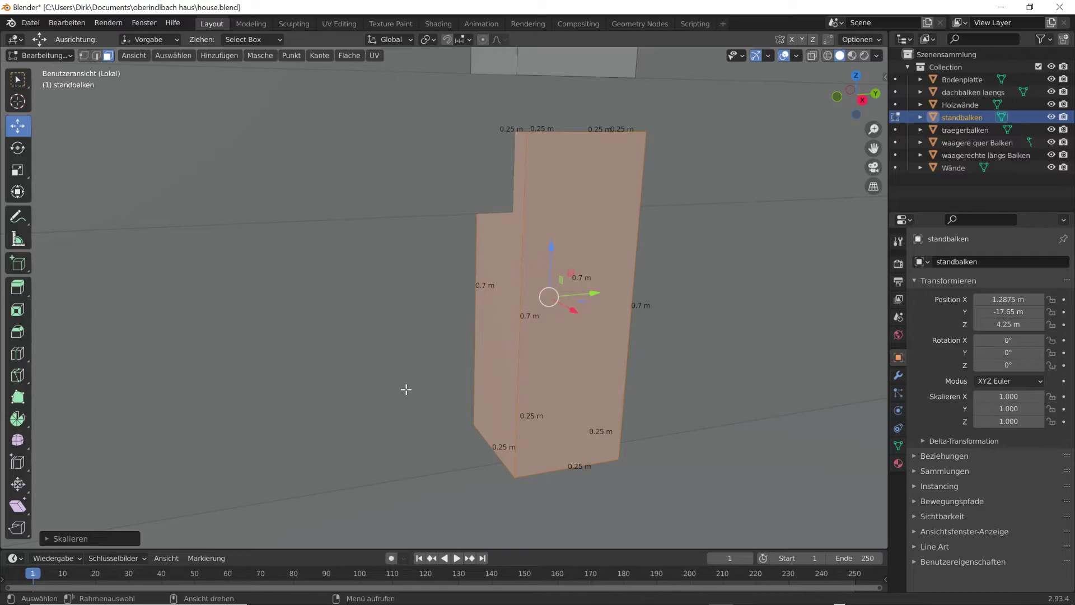
Step: Move the shortened middle segment 0.15 m downward along global Z, between the horizontal beams
text(gz)
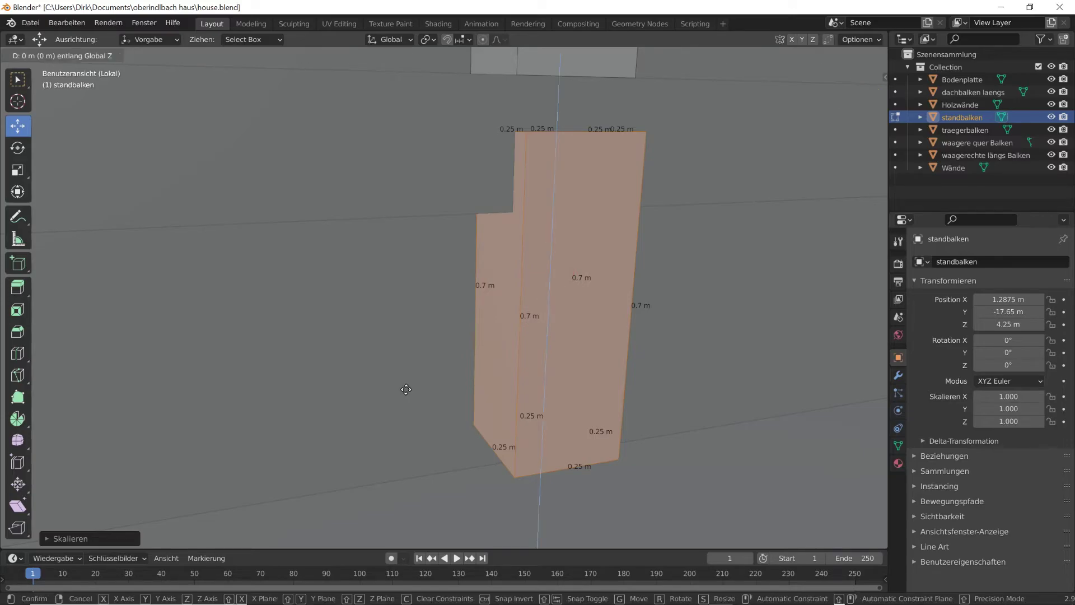
text(-.)
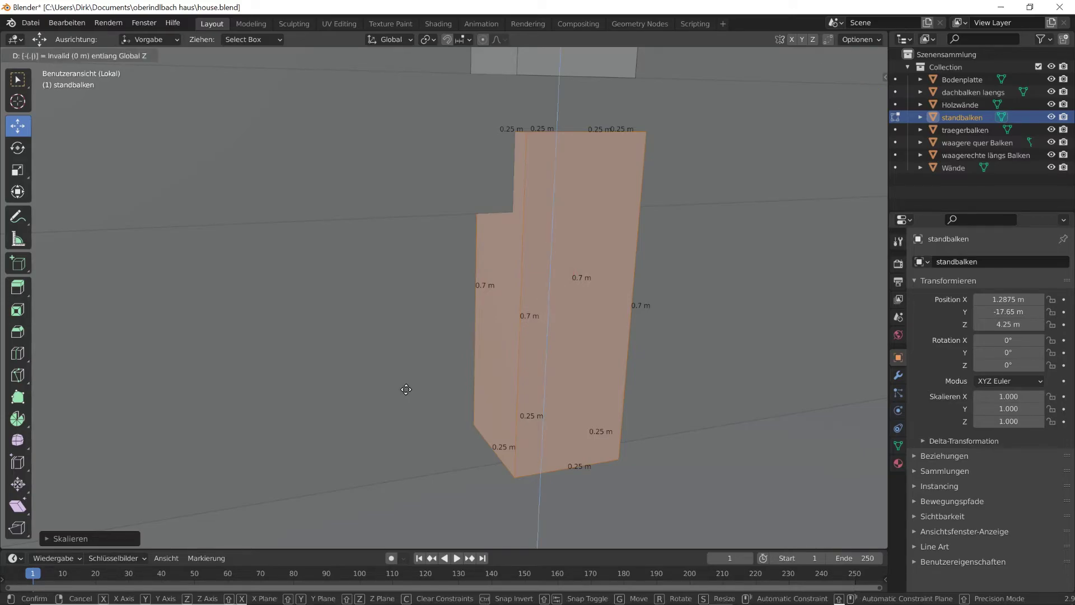
text(2)
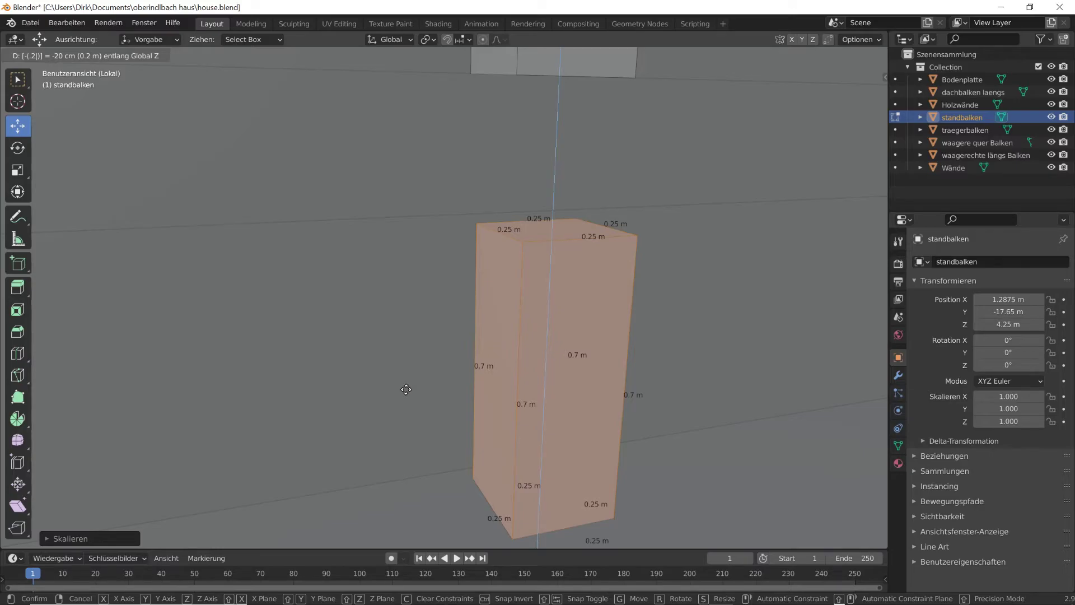
key(BackSpace)
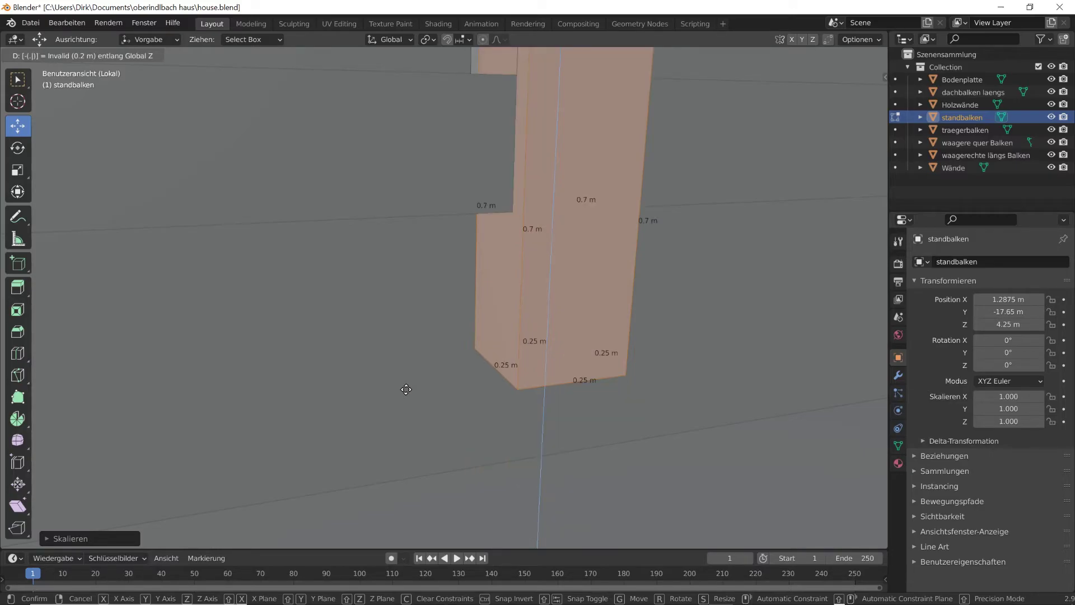
text(19)
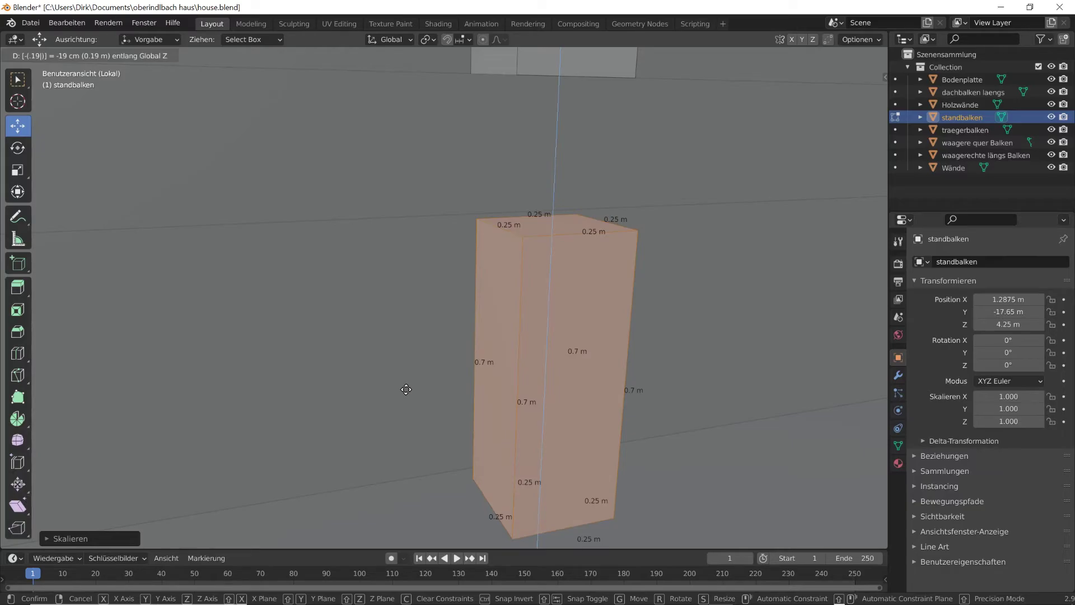
key(BackSpace)
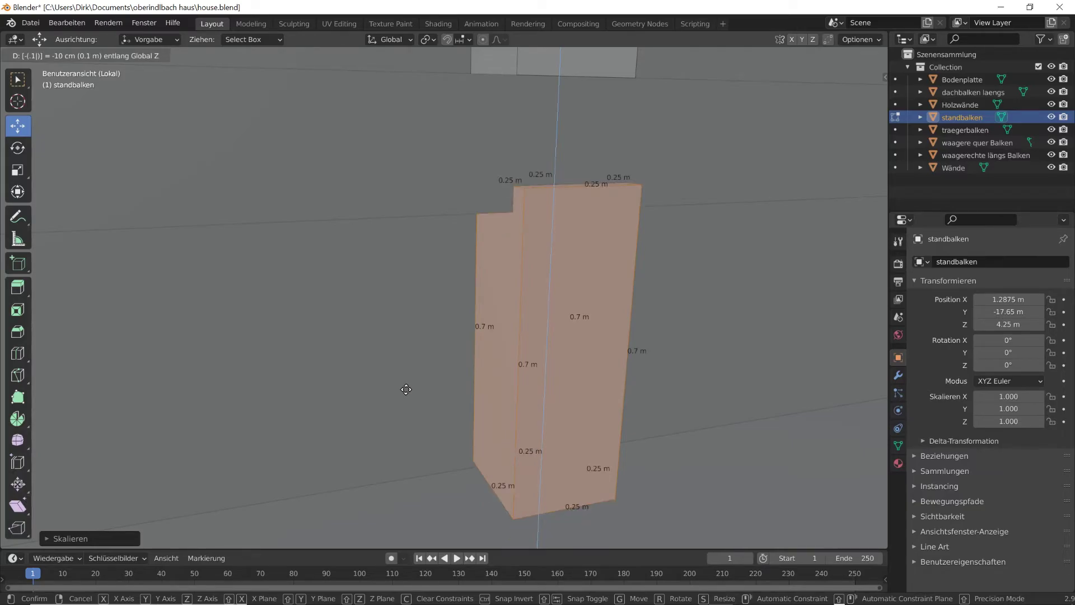
text(8)
key(BackSpace)
text(5)
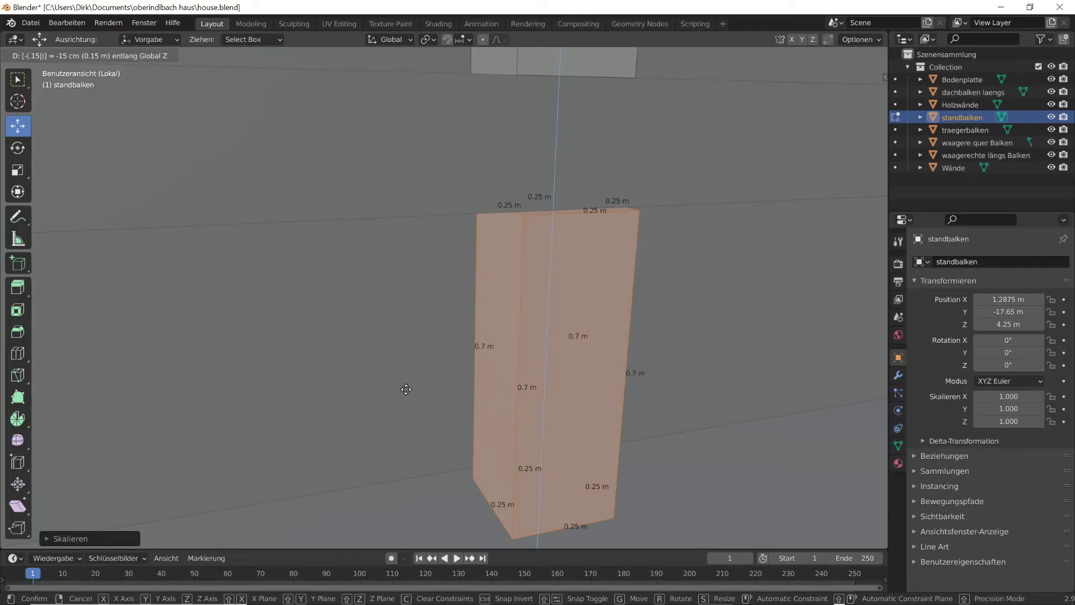
key(Return)
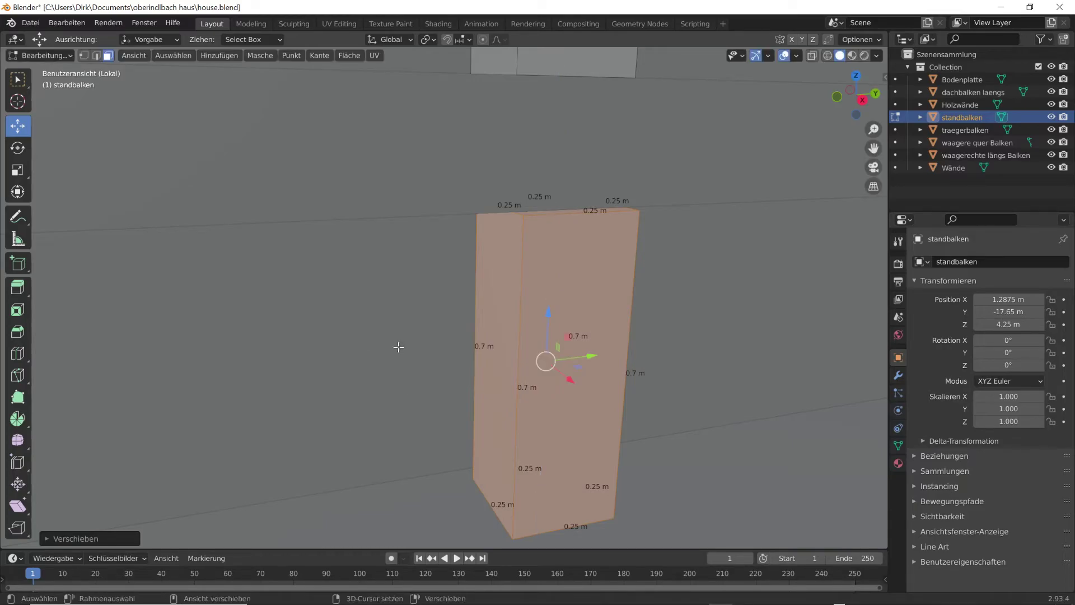
ctrl+right_click(357, 393)
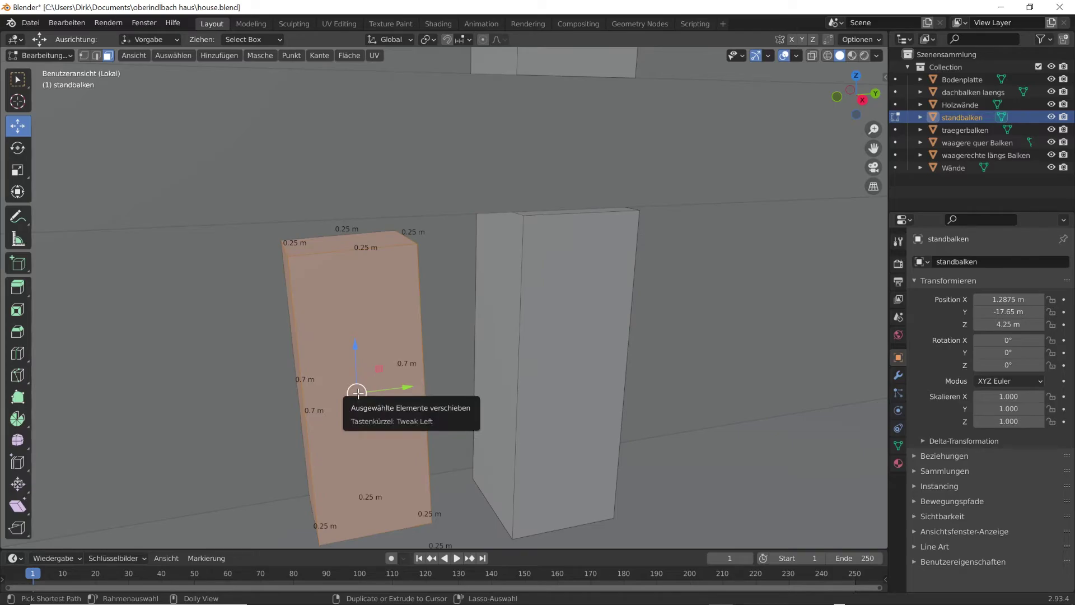
click(67, 23)
click(83, 35)
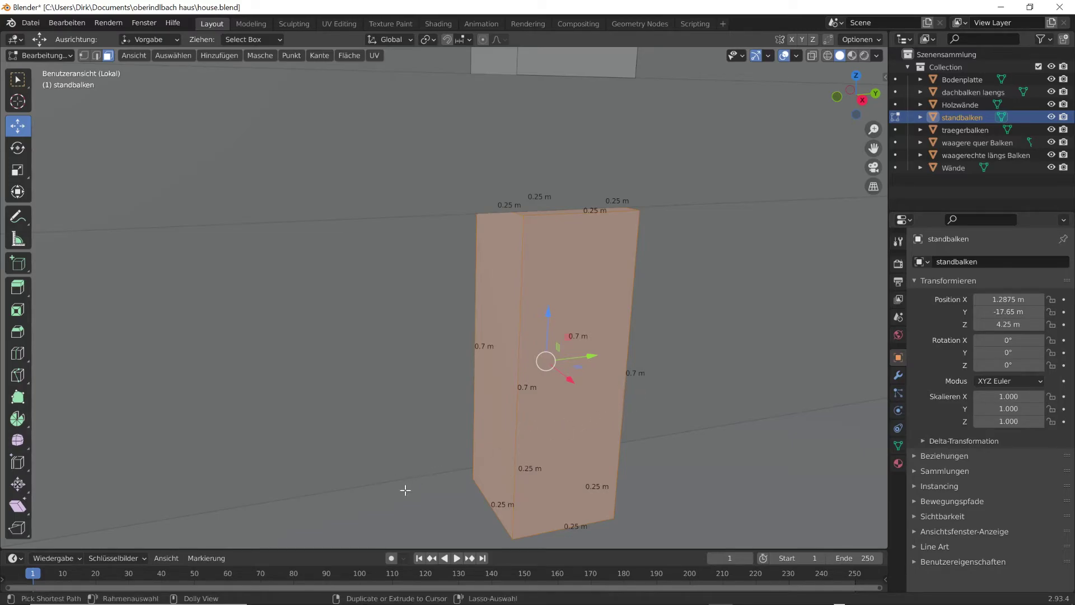
ctrl+shift+middle_drag(406, 490, 429, 470)
scroll(429, 470, up, 3)
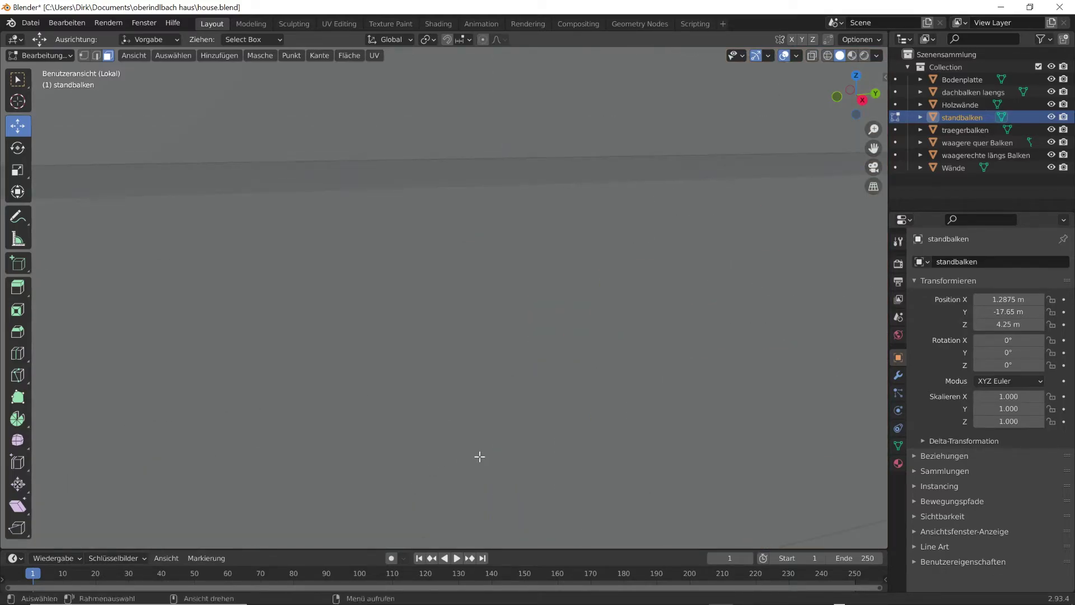
middle_drag(510, 420, 583, 418)
middle_drag(720, 375, 253, 399)
scroll(253, 398, up, 6)
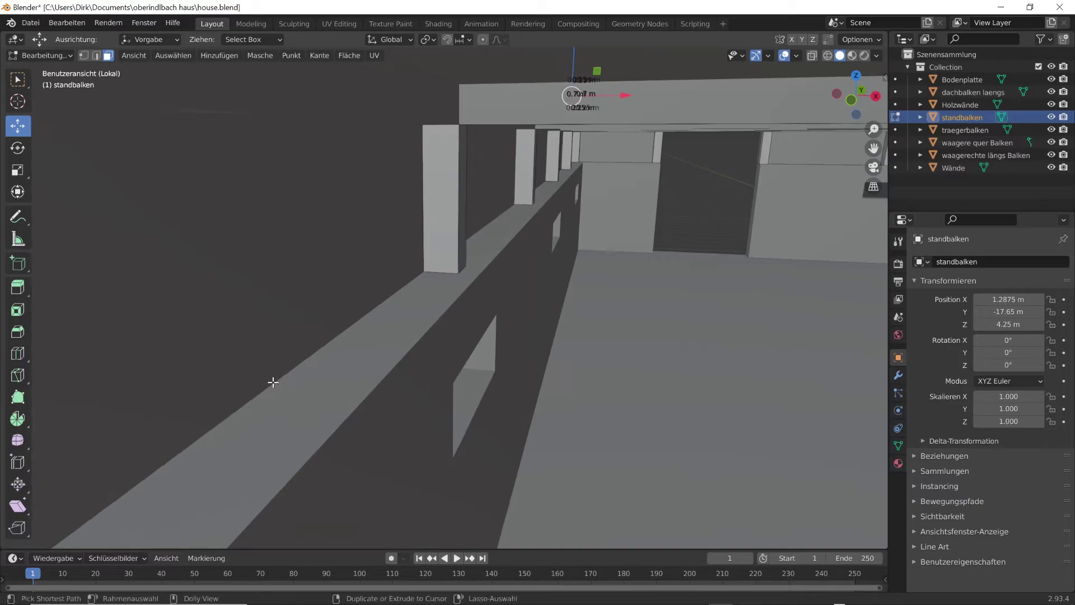
scroll(381, 328, up, 8)
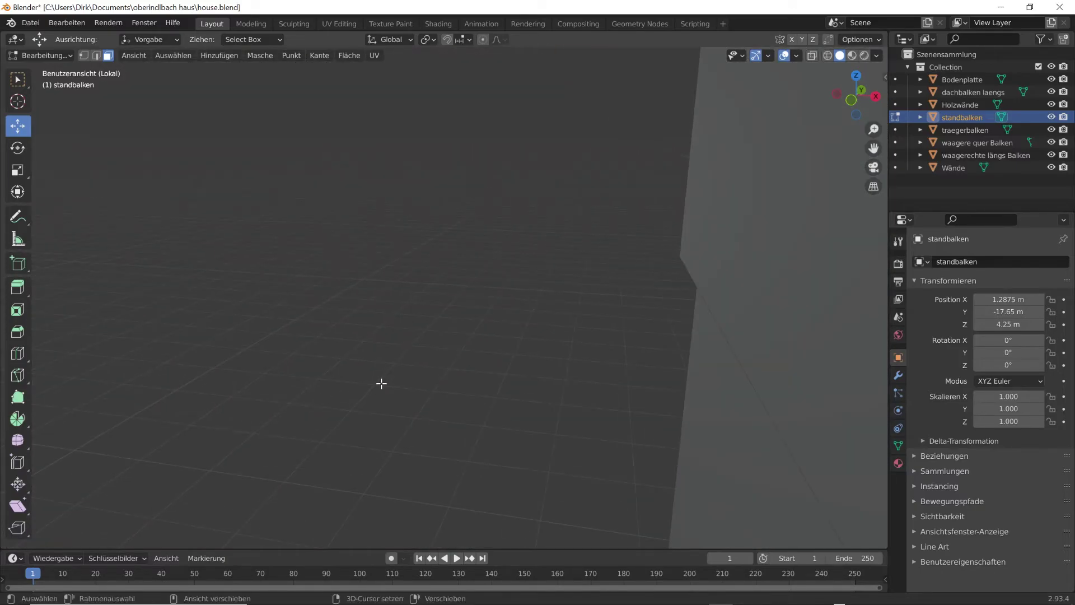
Step: Move the shortened middle segment -0.05 m along global X
scroll(372, 384, down, 4)
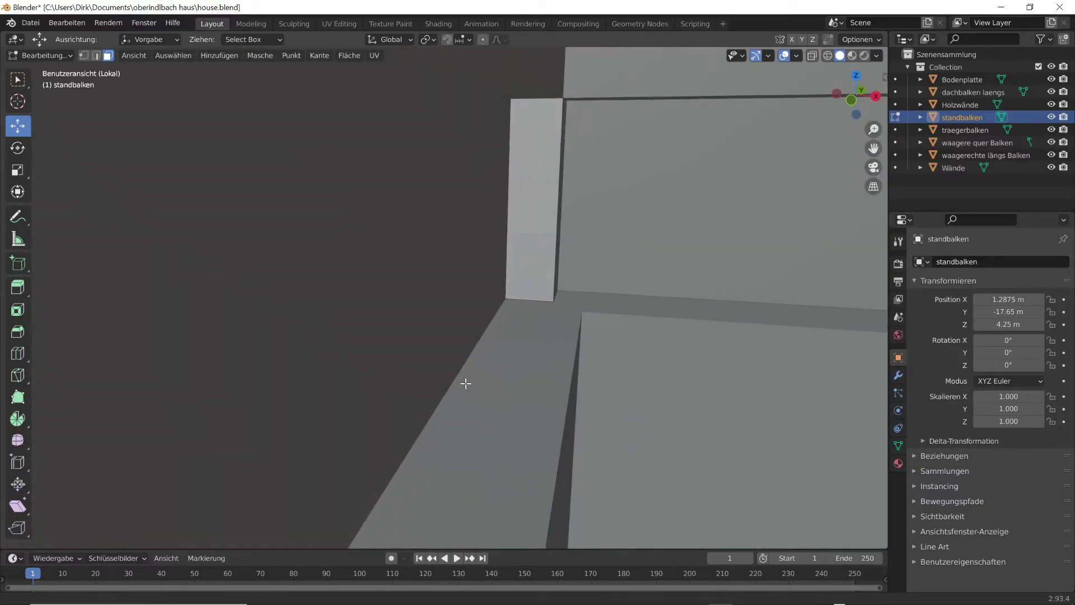
scroll(464, 386, down, 3)
scroll(464, 386, up, 5)
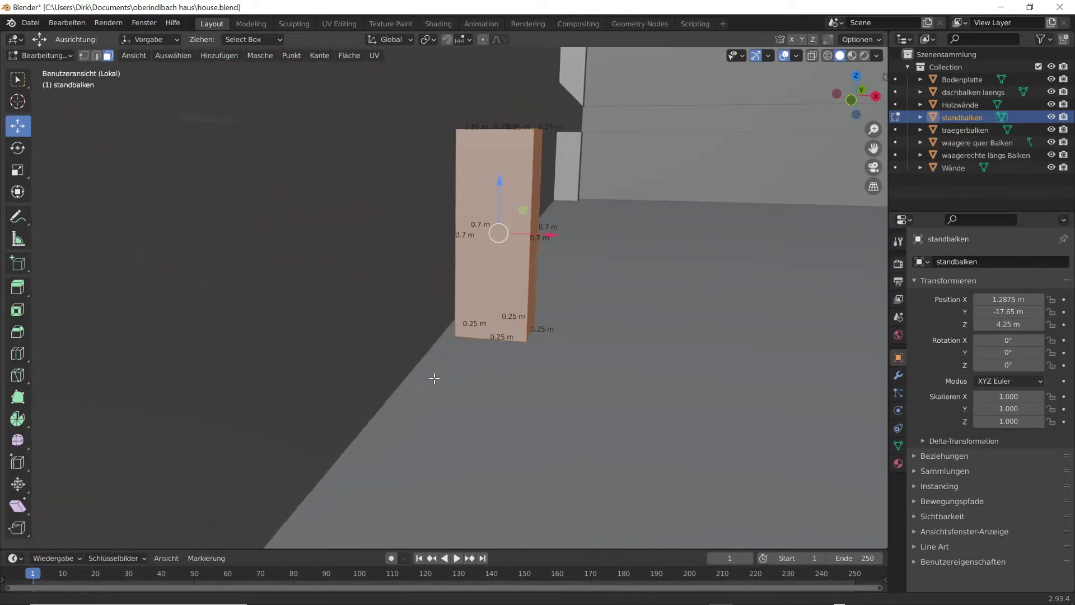
scroll(435, 380, up, 1)
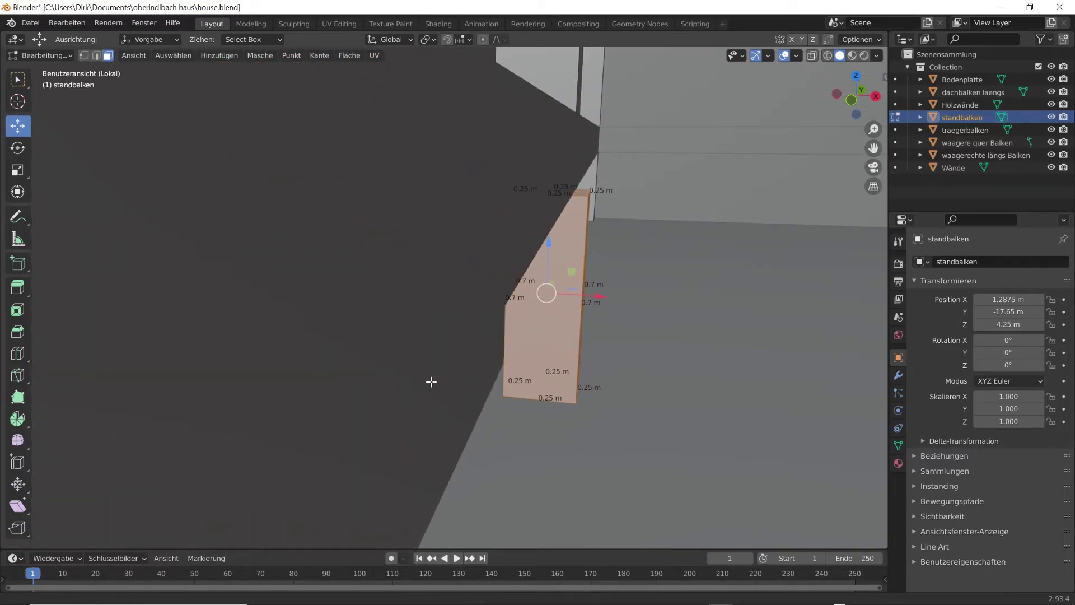
scroll(433, 382, up, 3)
scroll(432, 382, up, 1)
scroll(433, 382, down, 4)
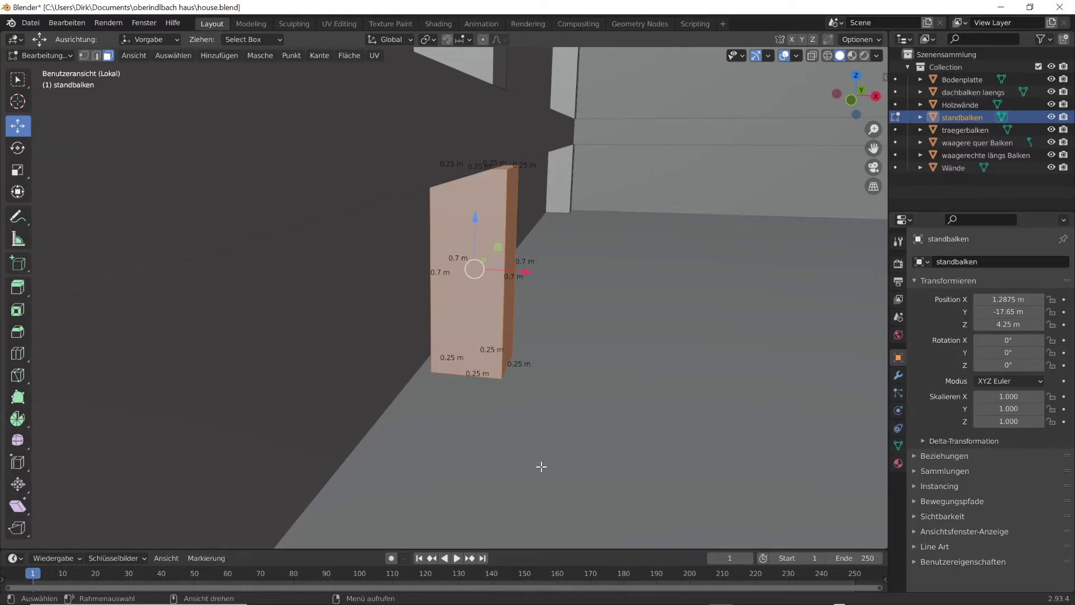
text(gx.0)
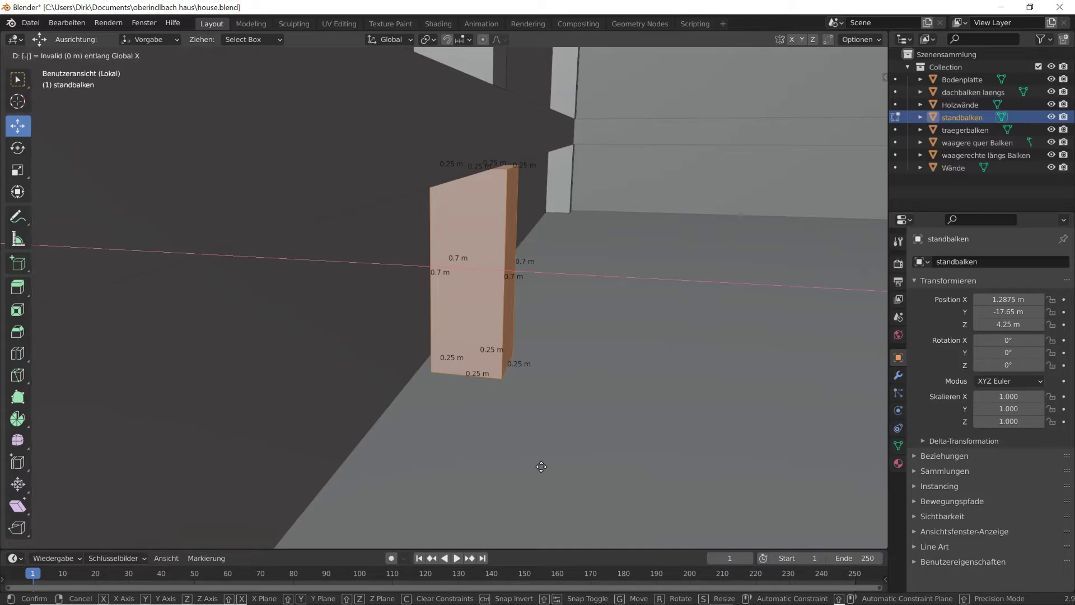
text(5)
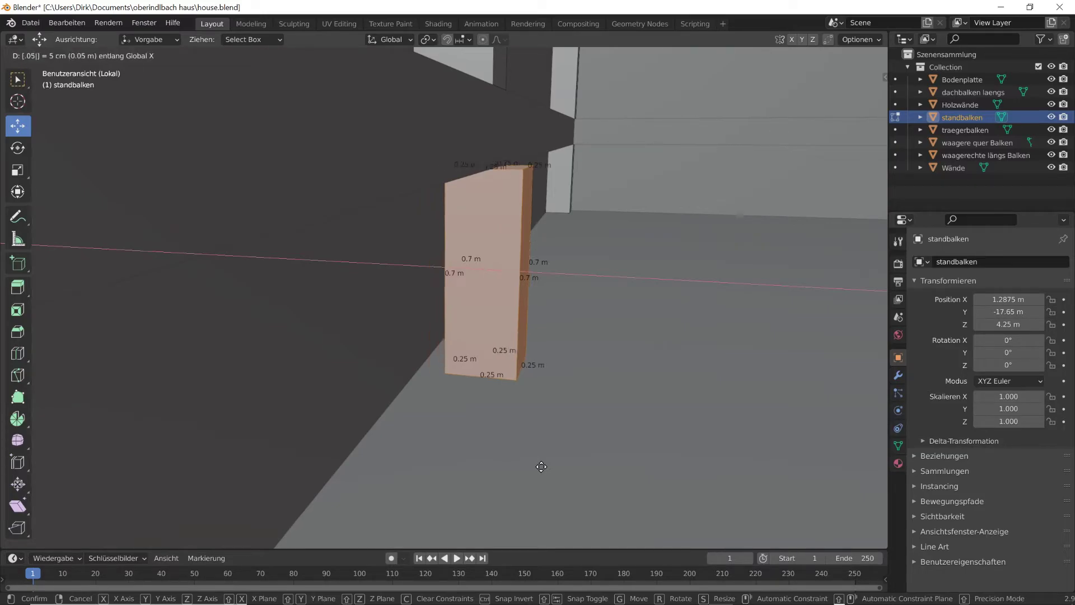
key(BackSpace)
key(BackSpace)
key(BackSpace)
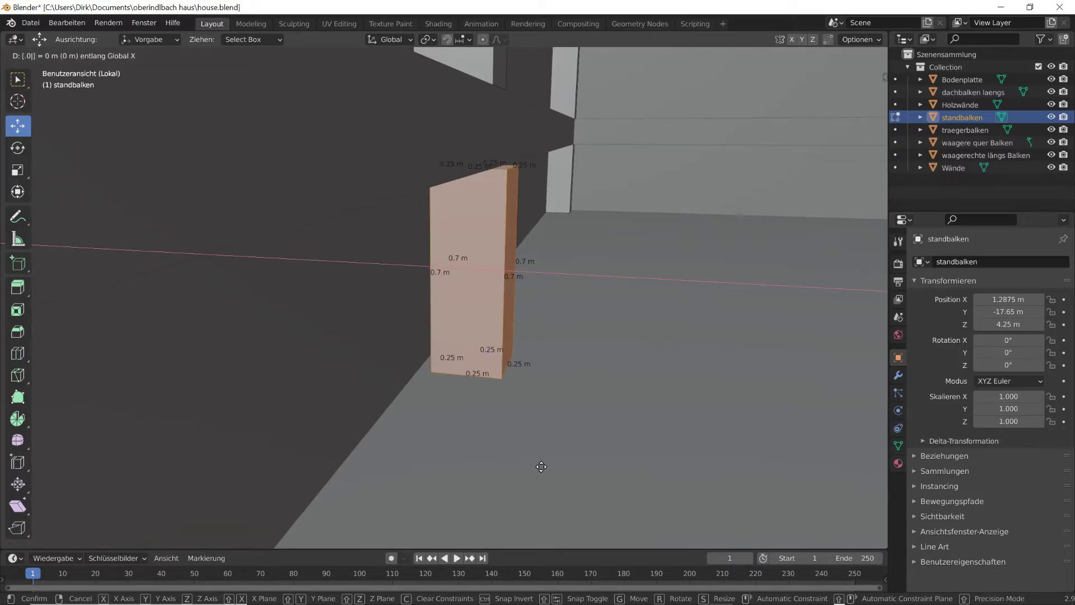
text(-(,)
key(BackSpace)
text(.05)
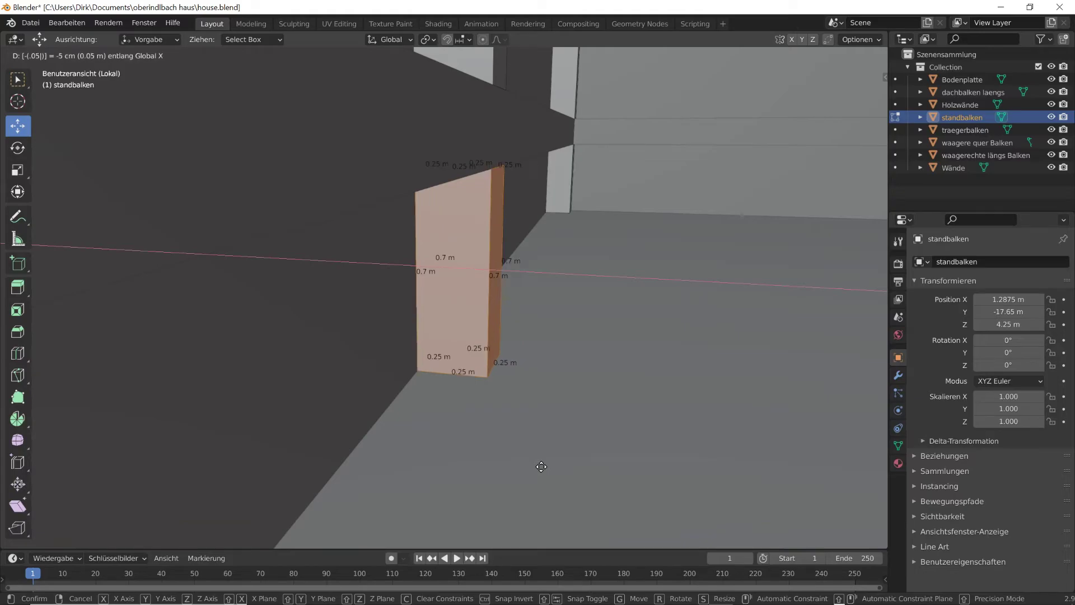
key(Return)
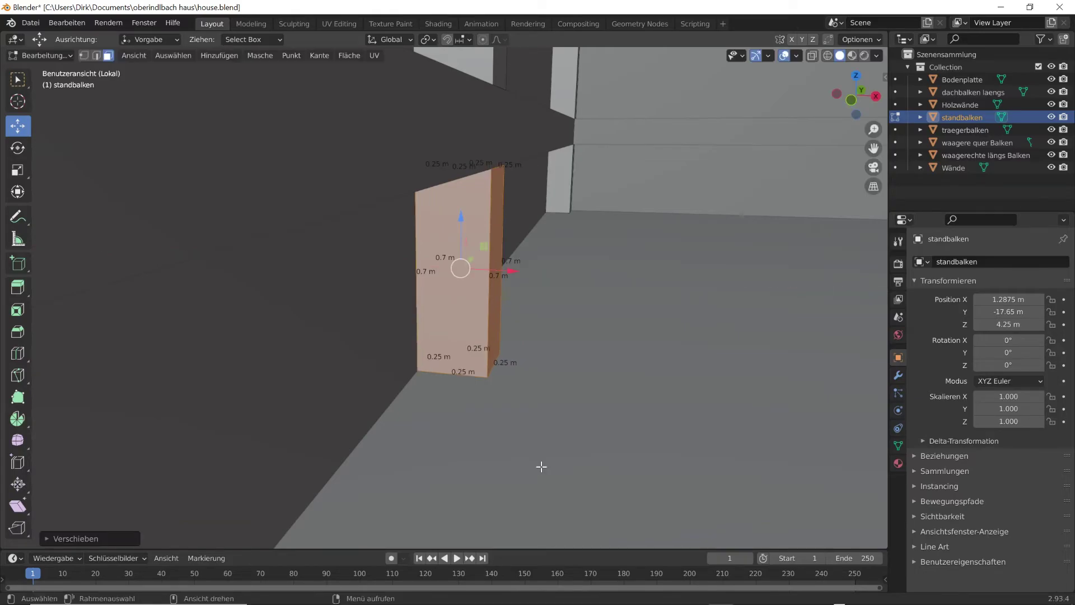
Step: Examine how the shifted segment sits against the wall and between the horizontal beams
shift+middle_drag(483, 467, 489, 468)
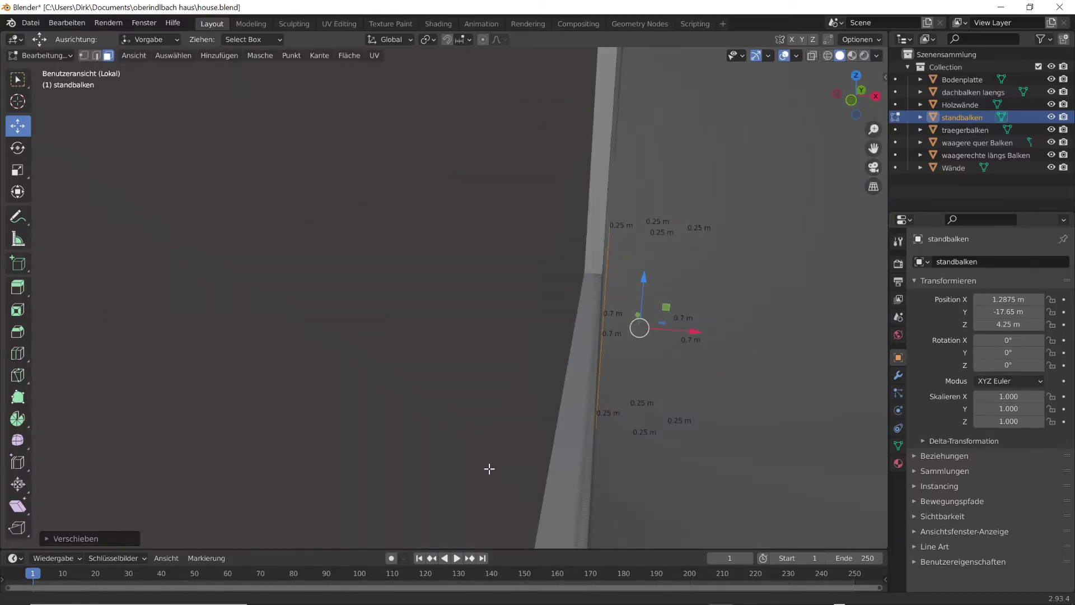
scroll(489, 469, down, 2)
scroll(487, 464, down, 3)
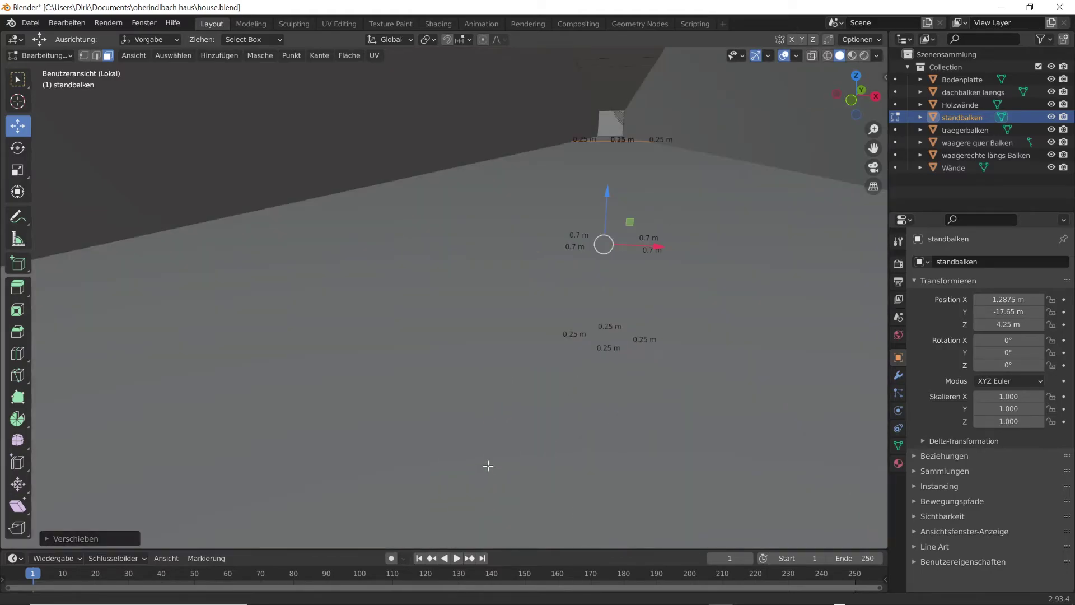
scroll(488, 464, up, 5)
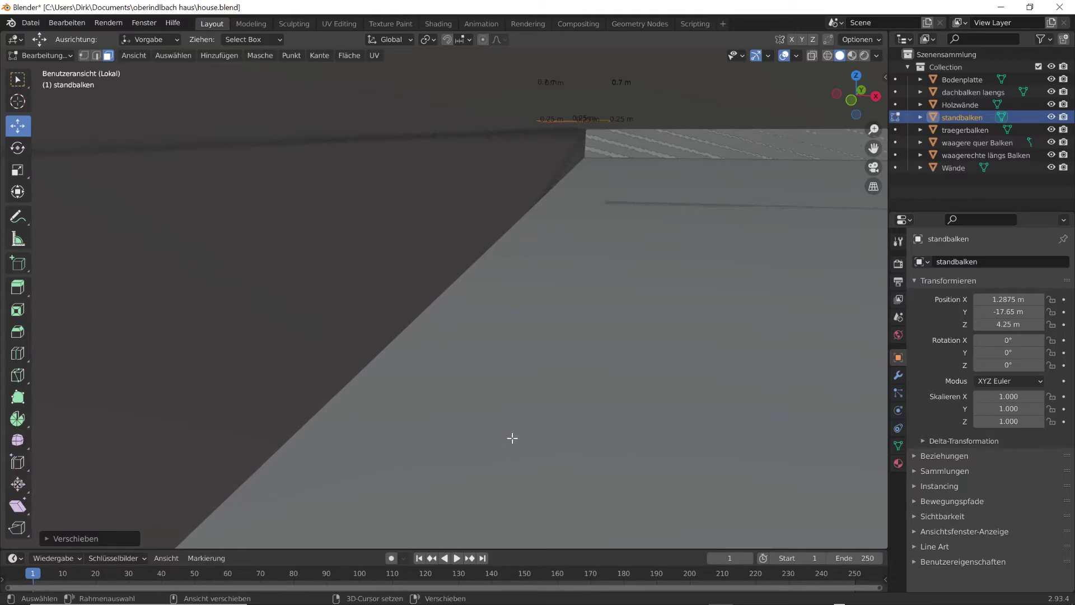
scroll(516, 416, down, 1)
scroll(516, 417, down, 10)
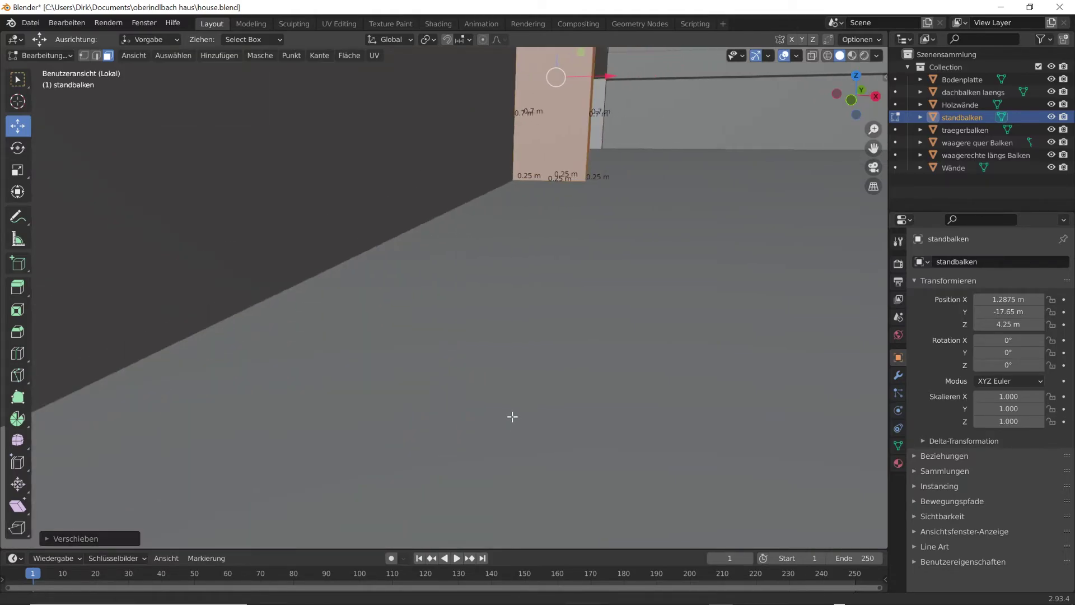
shift+middle_drag(607, 376, 596, 375)
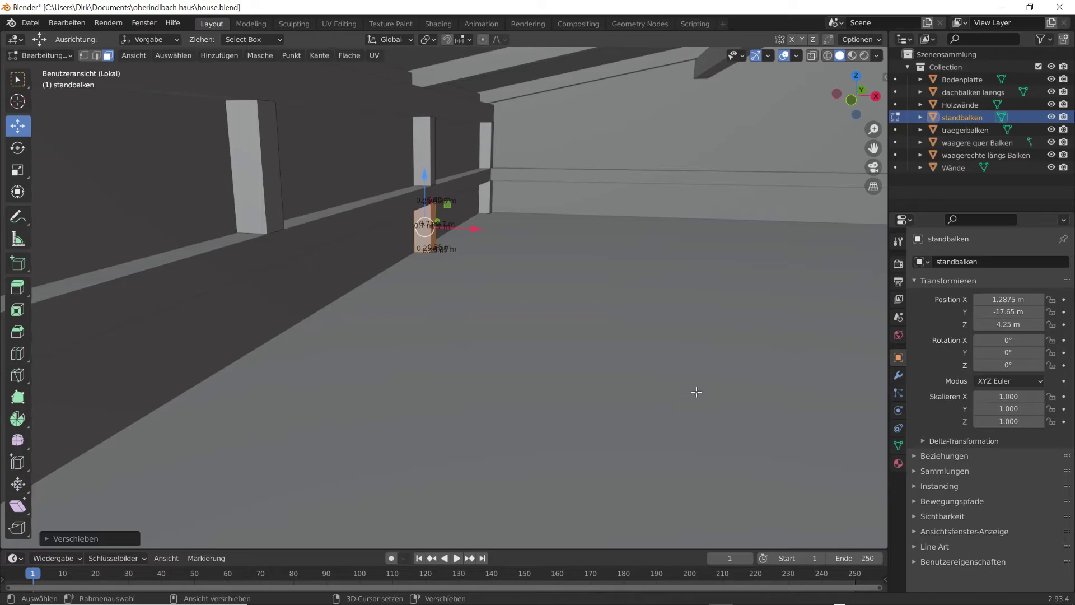
scroll(688, 386, up, 7)
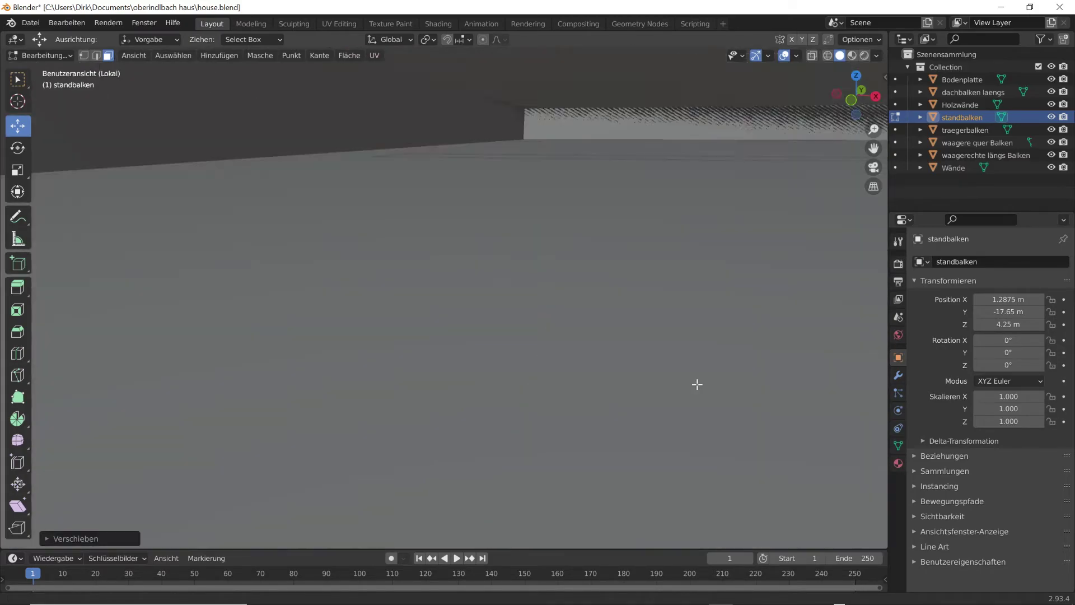
scroll(695, 385, down, 6)
Step: Duplicate the nearest 1 m middle post segment on the finished long wall and move the copy -25.55 m along global X
ctrl+middle_drag(690, 388, 447, 374)
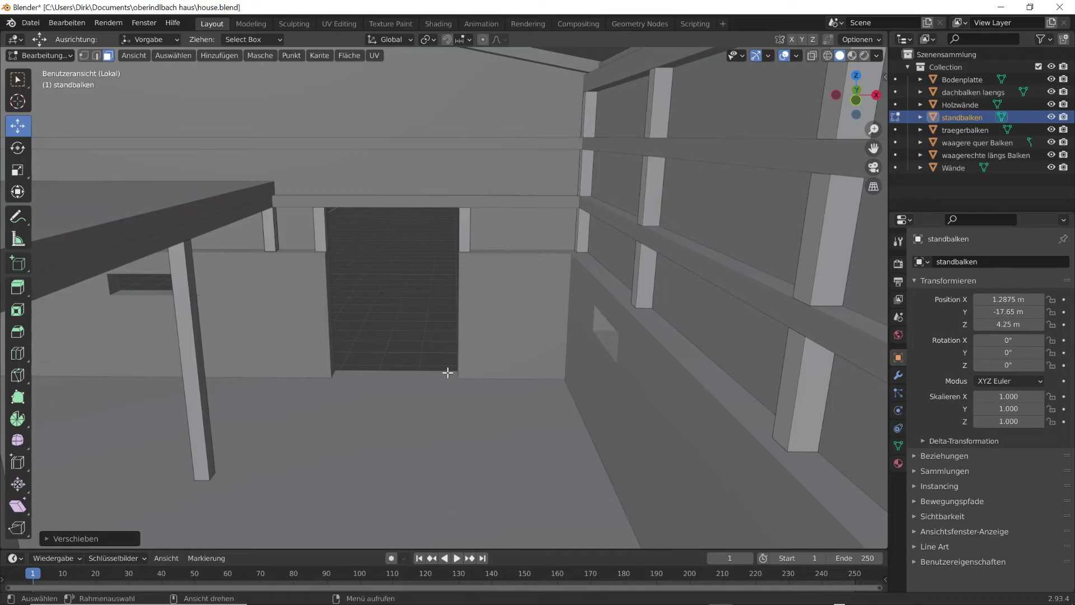
key(alt+a)
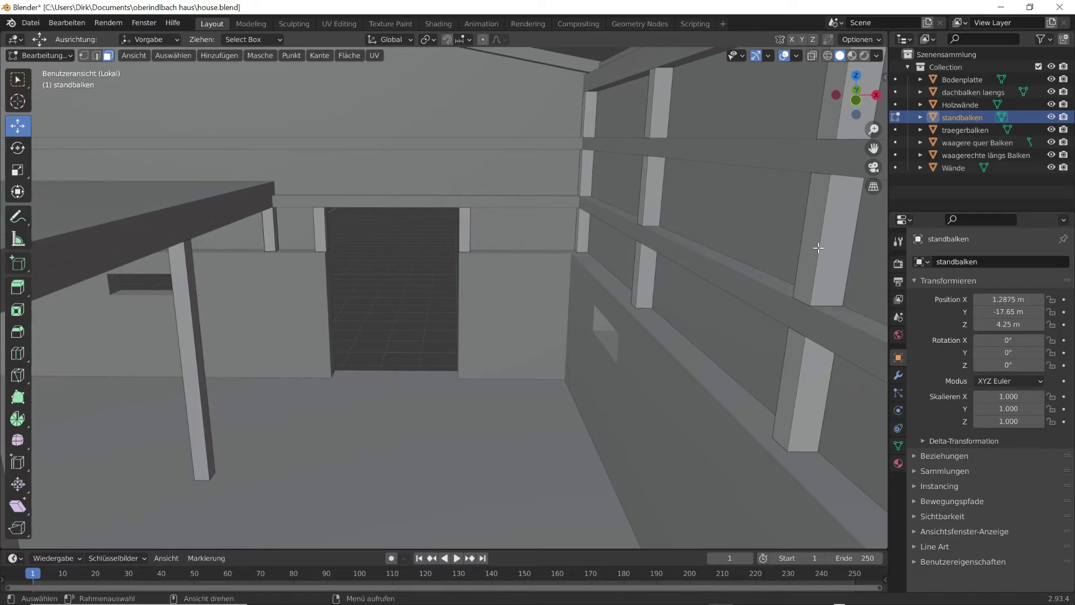
key(l)
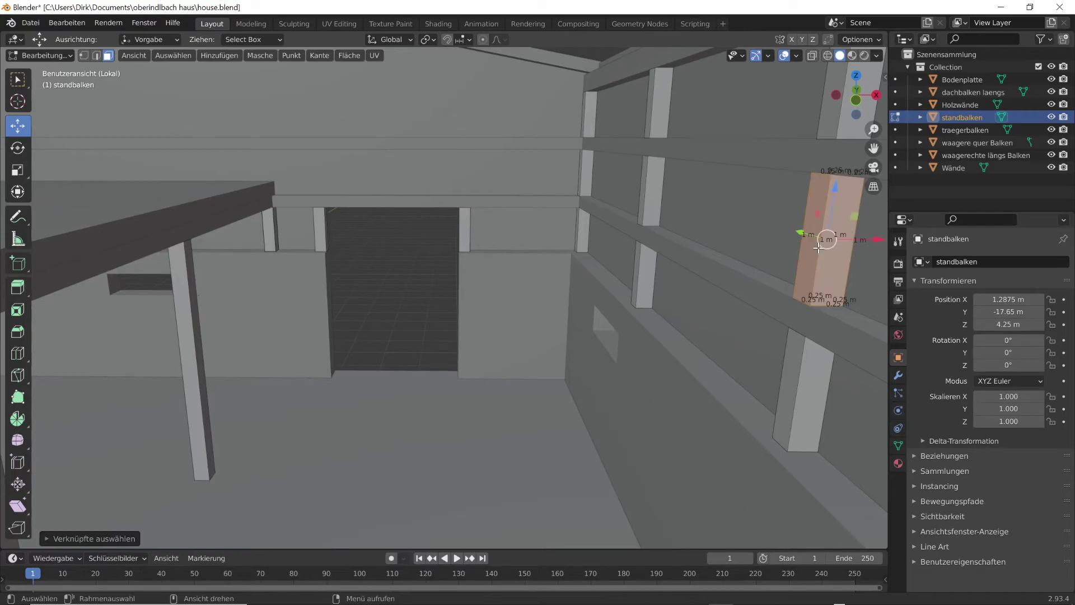
drag(819, 247, 819, 248)
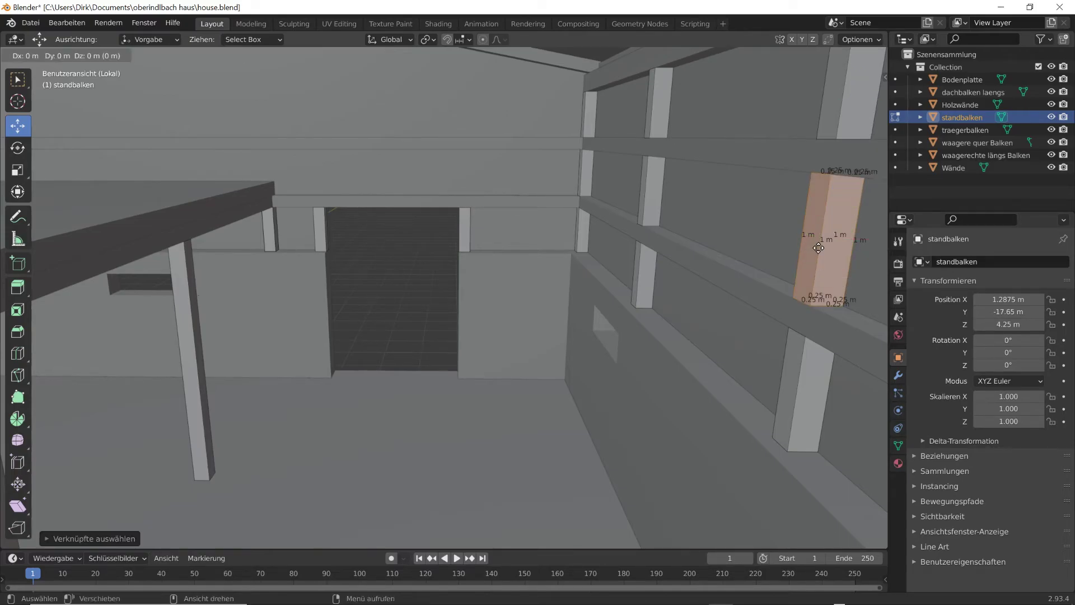
click(818, 247)
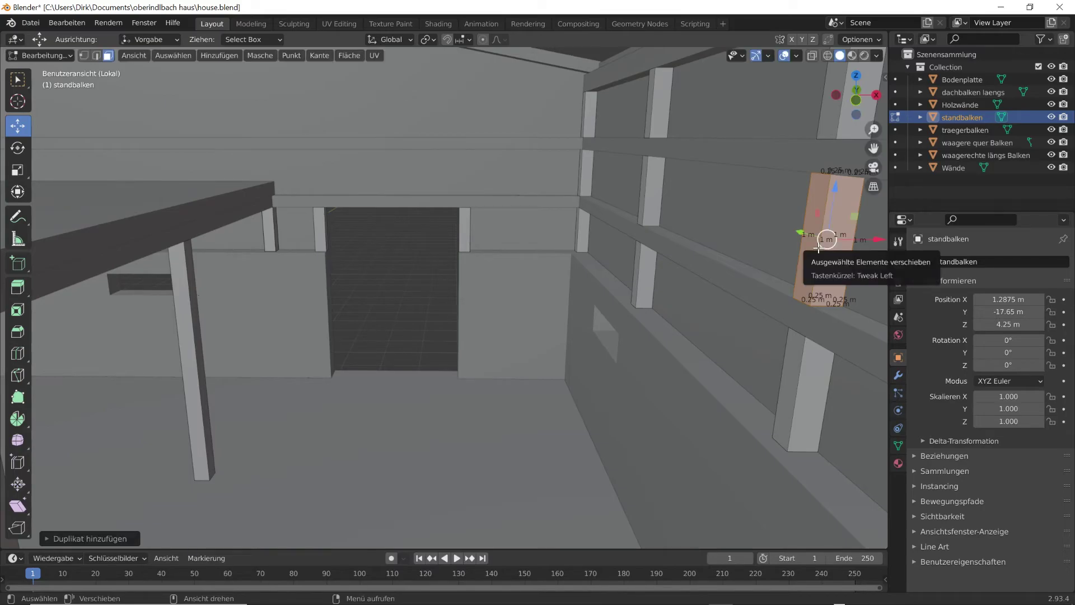
drag(819, 247, 819, 247)
key(x)
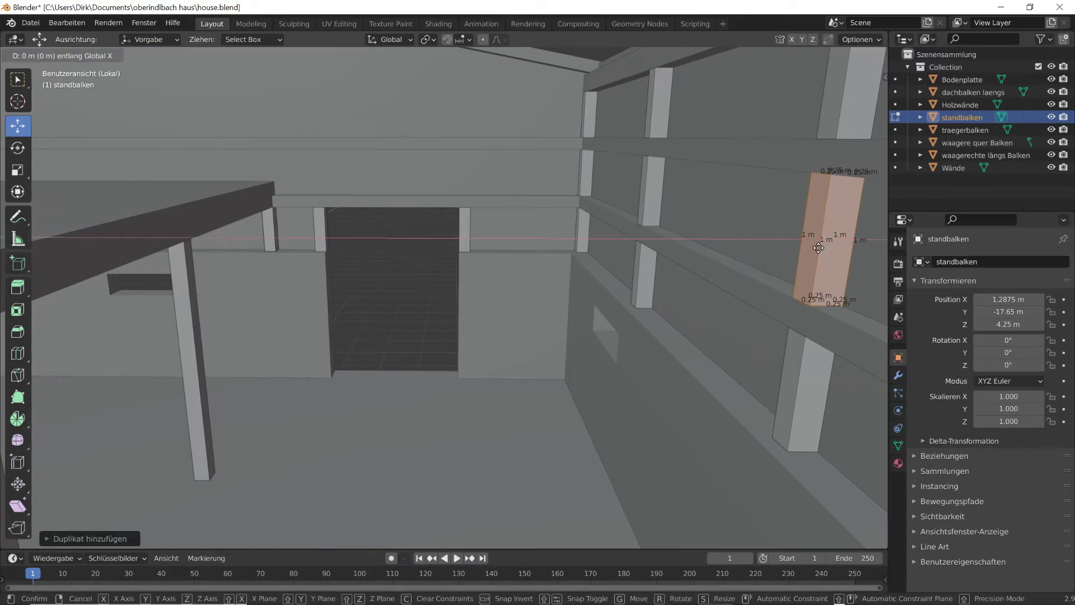
text(-(25)
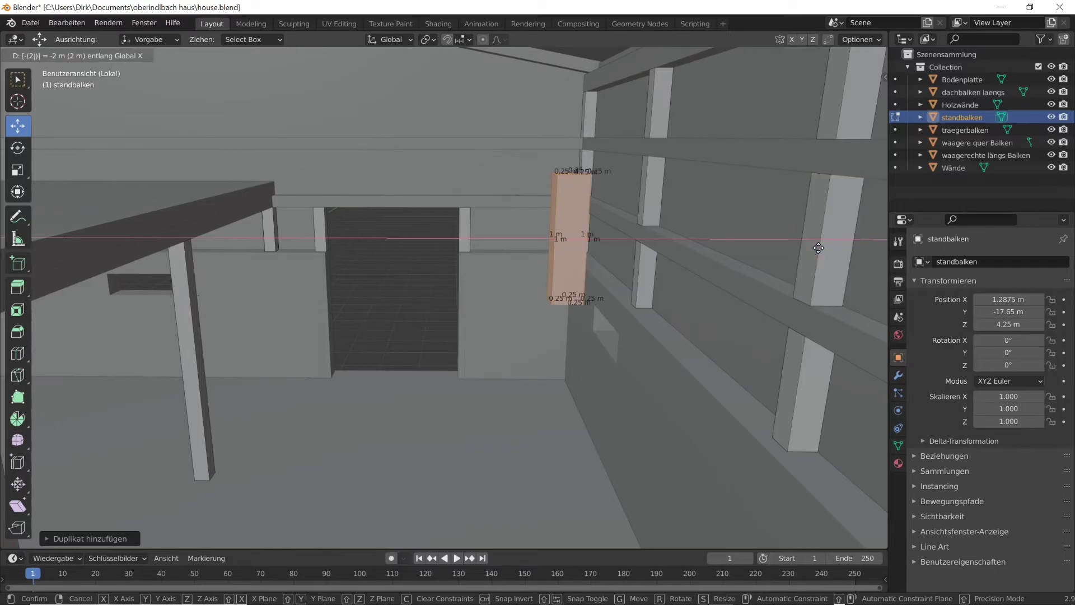
text(.55)
key(Return)
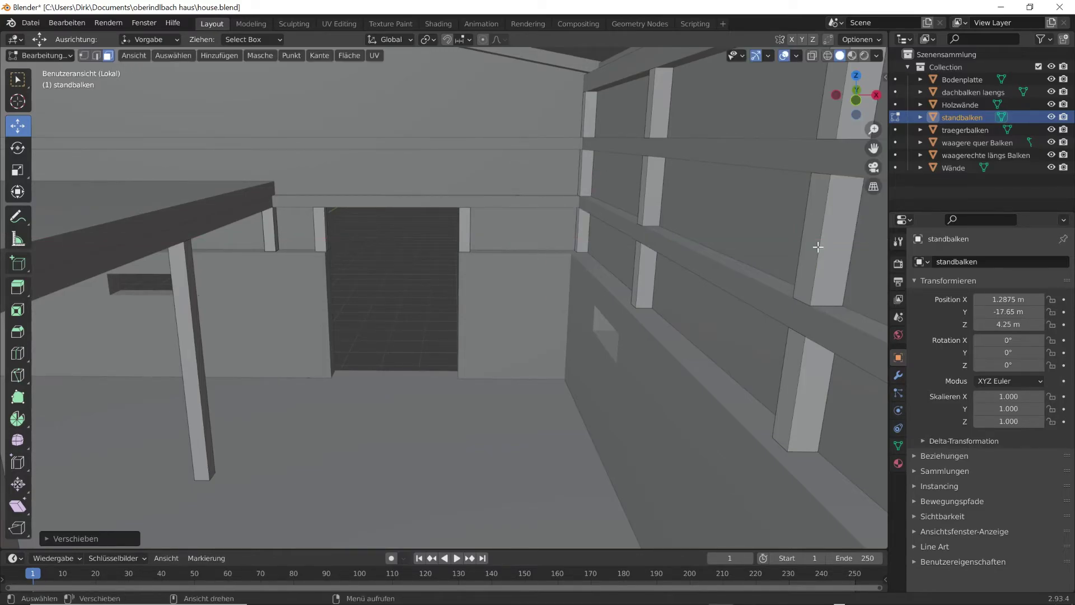
Step: Scale the new copied segment by a factor of 0.7 along global Z
middle_drag(149, 358, 448, 432)
scroll(447, 427, up, 5)
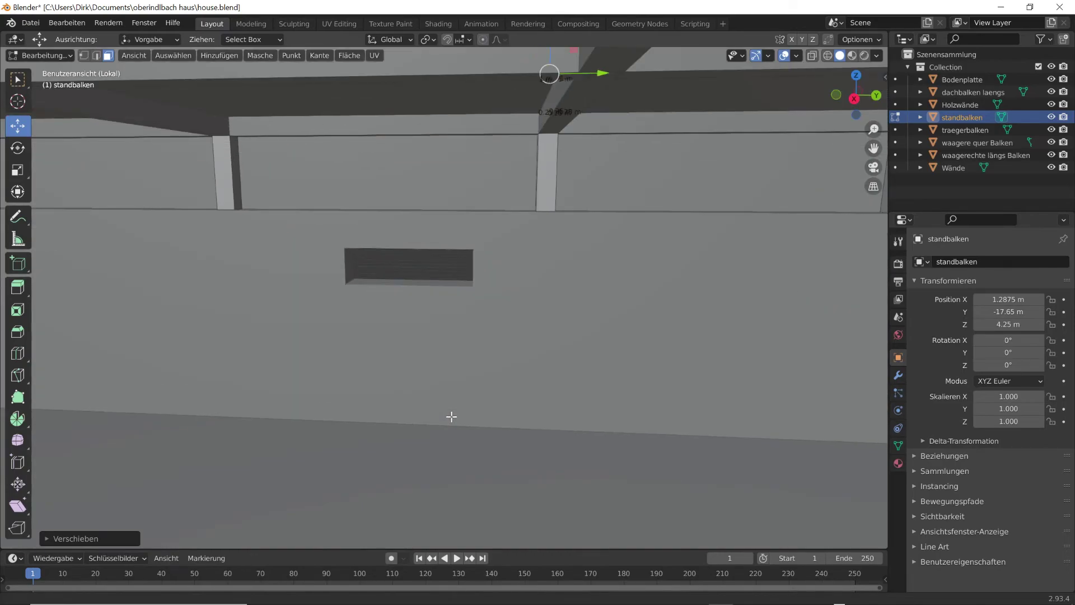
shift+middle_drag(480, 372, 472, 398)
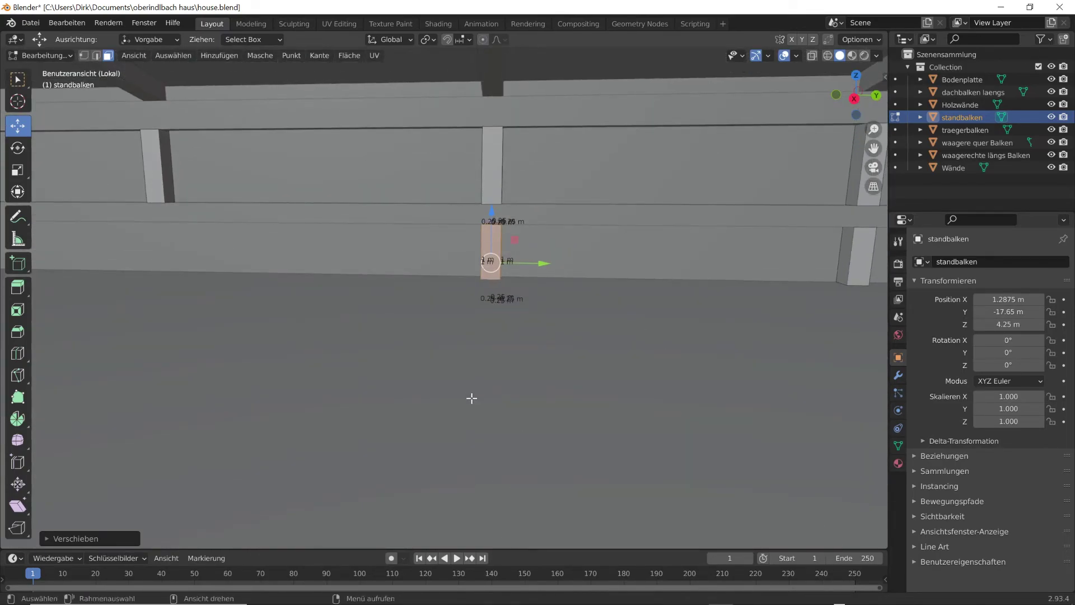
text(sz)
text(.)
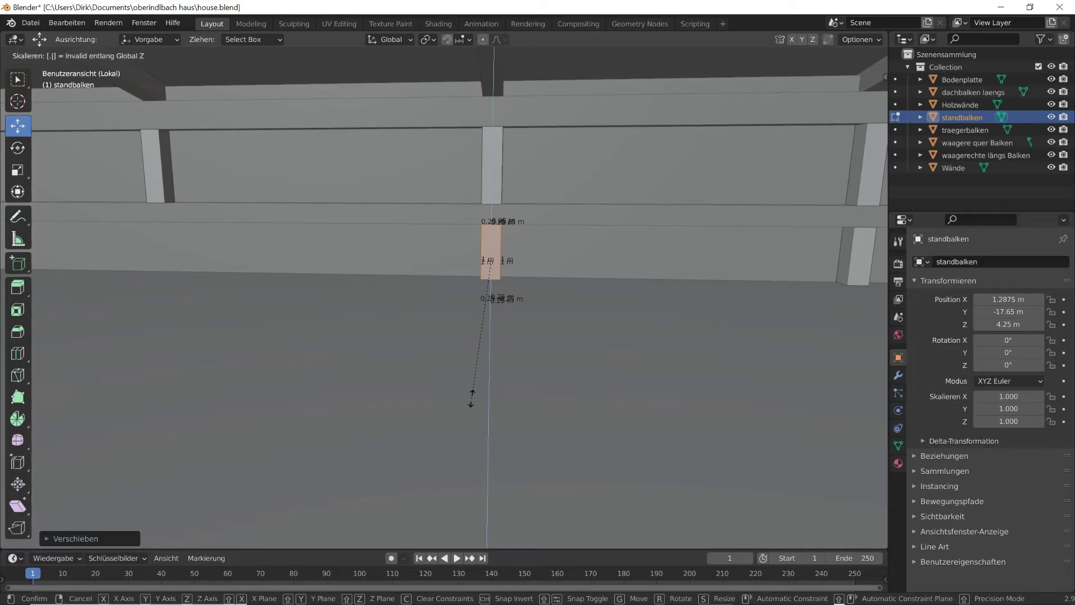
text(7)
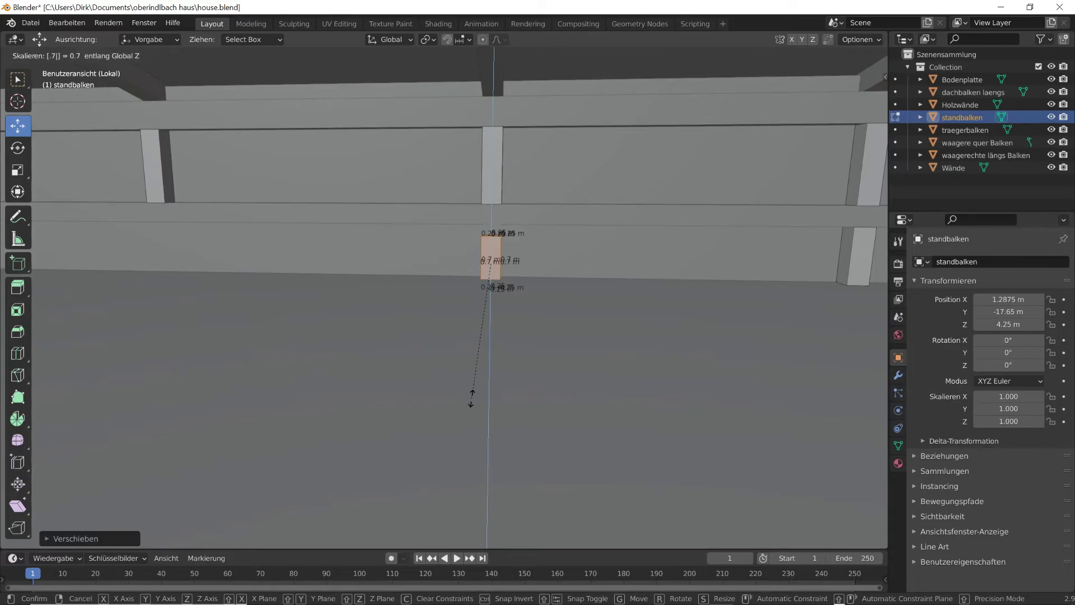
key(Return)
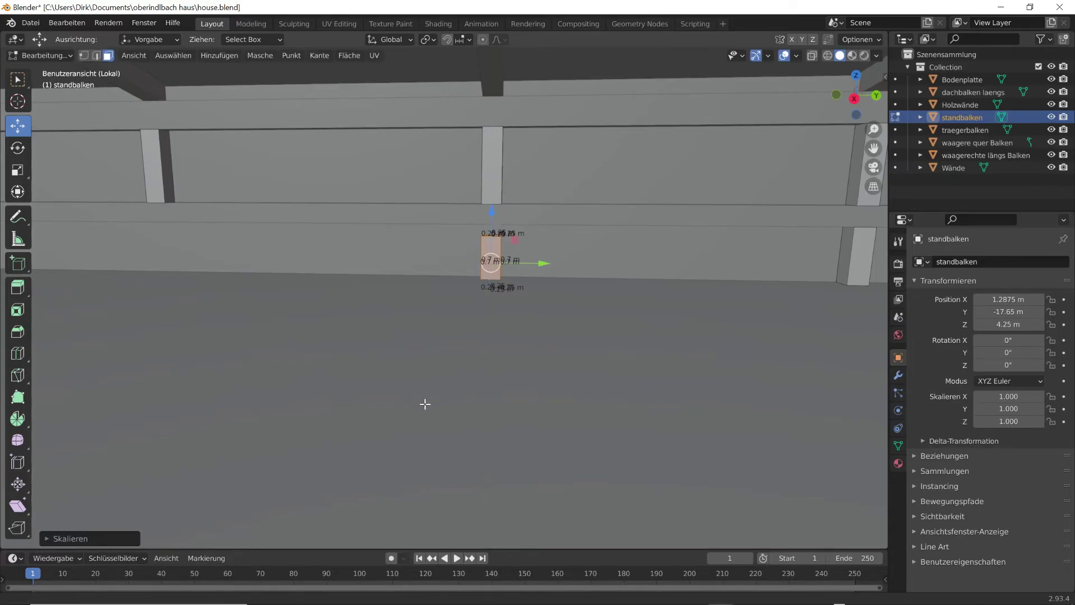
Step: Move the new shortened segment 0.15 m upward along global Z, against the horizontal beam above
scroll(425, 404, up, 5)
shift+scroll(432, 394, up, 5)
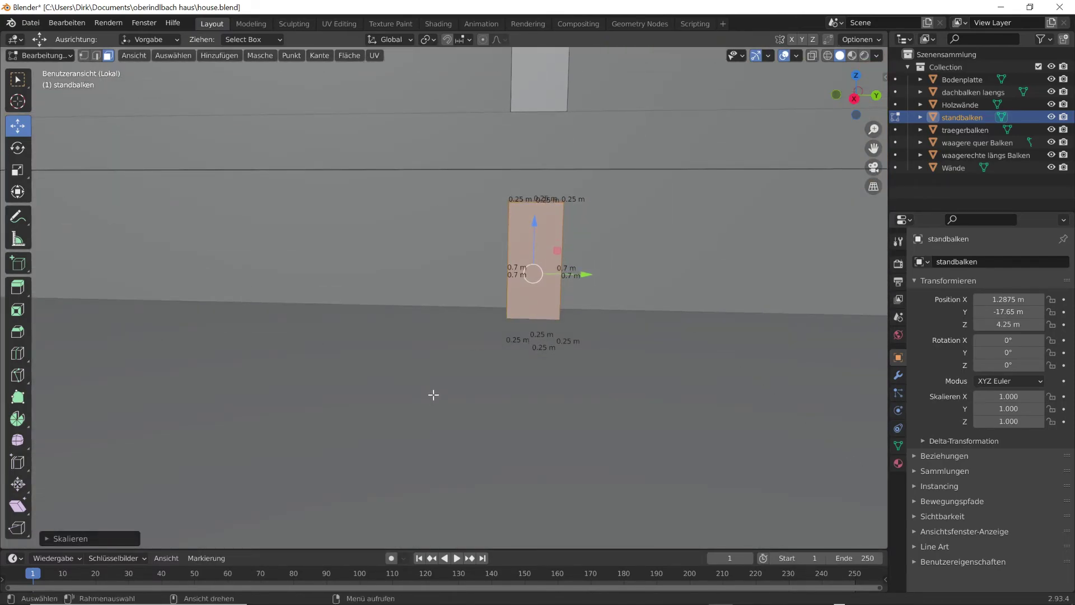
text(gz.)
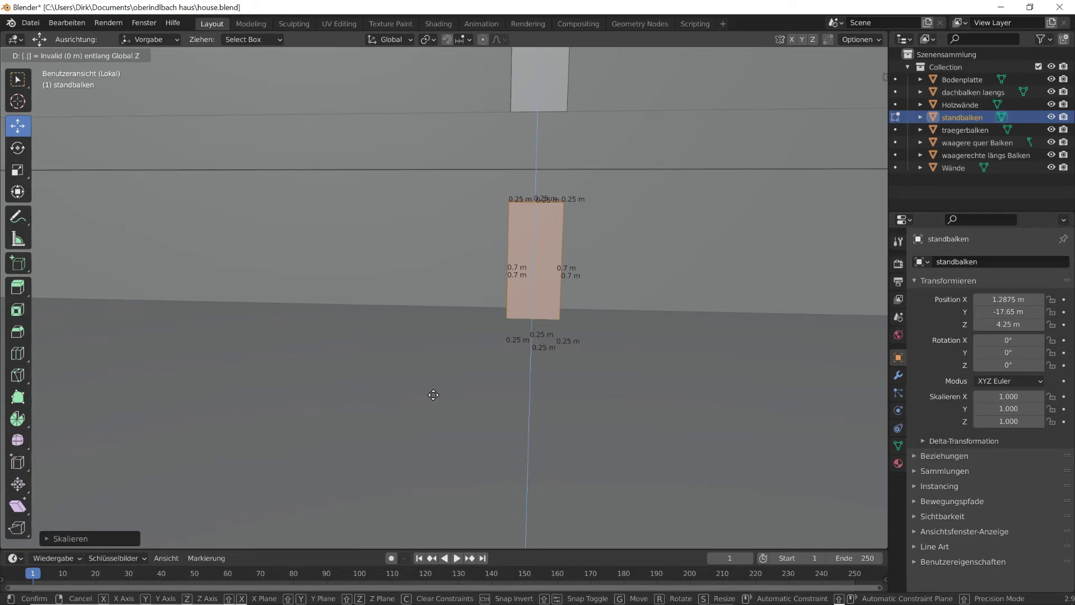
text(1)
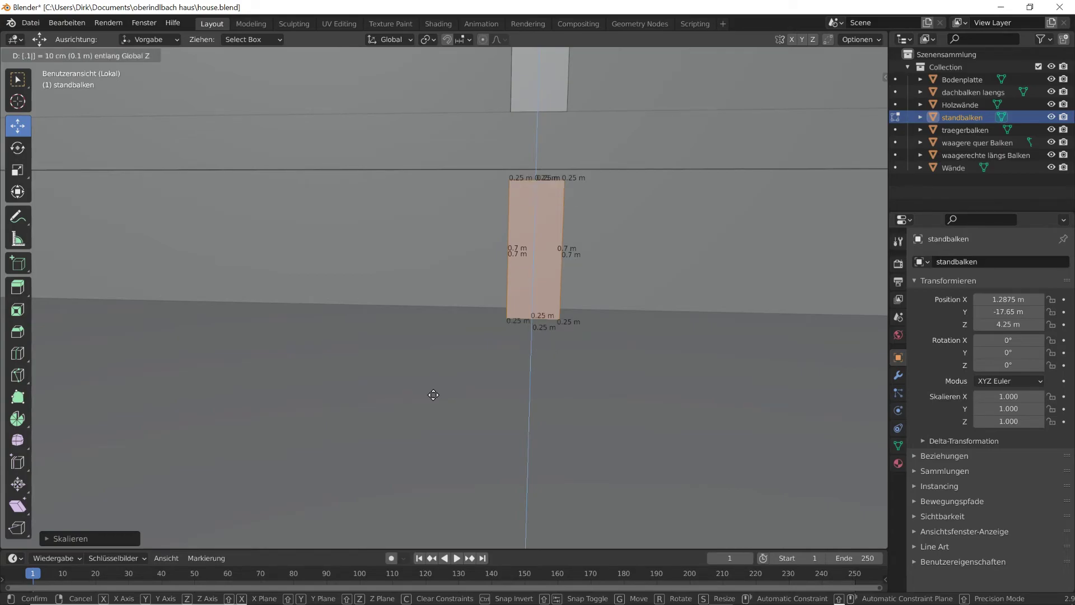
text(5)
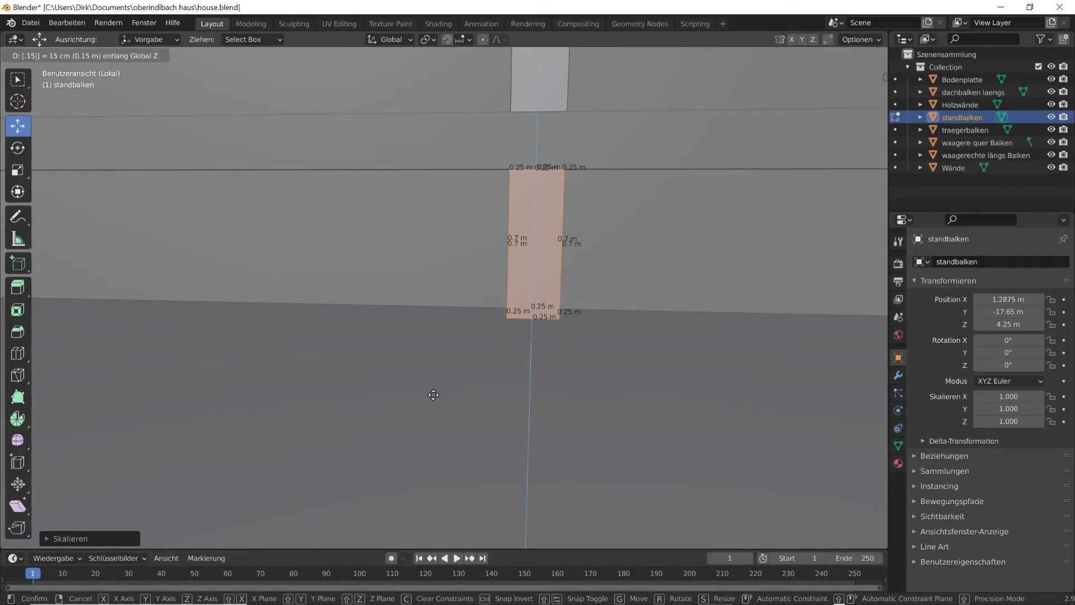
key(Return)
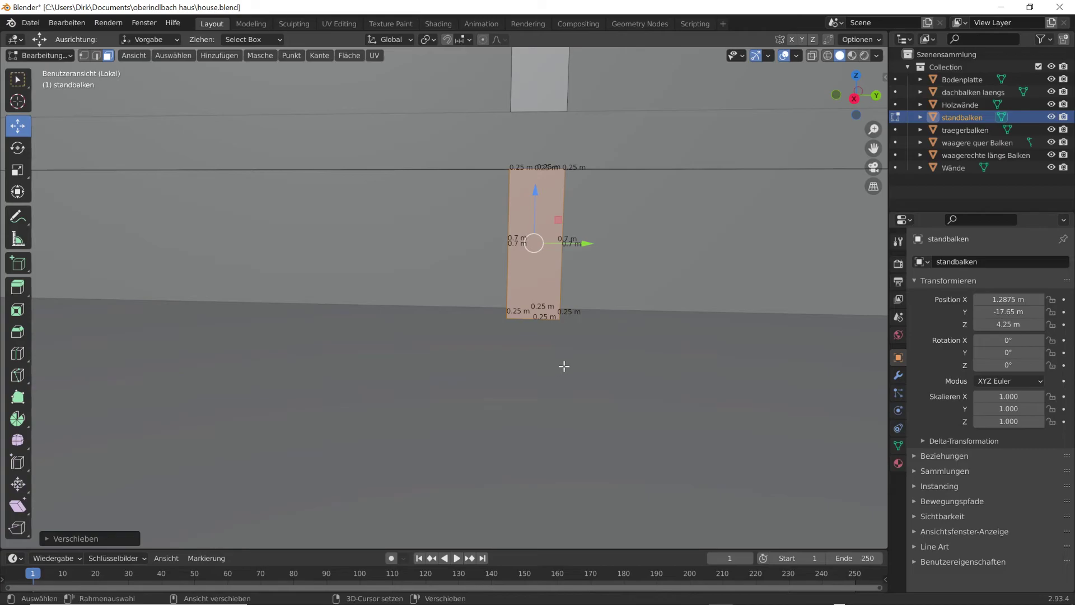
scroll(567, 362, down, 3)
middle_drag(566, 362, 476, 362)
scroll(260, 365, up, 5)
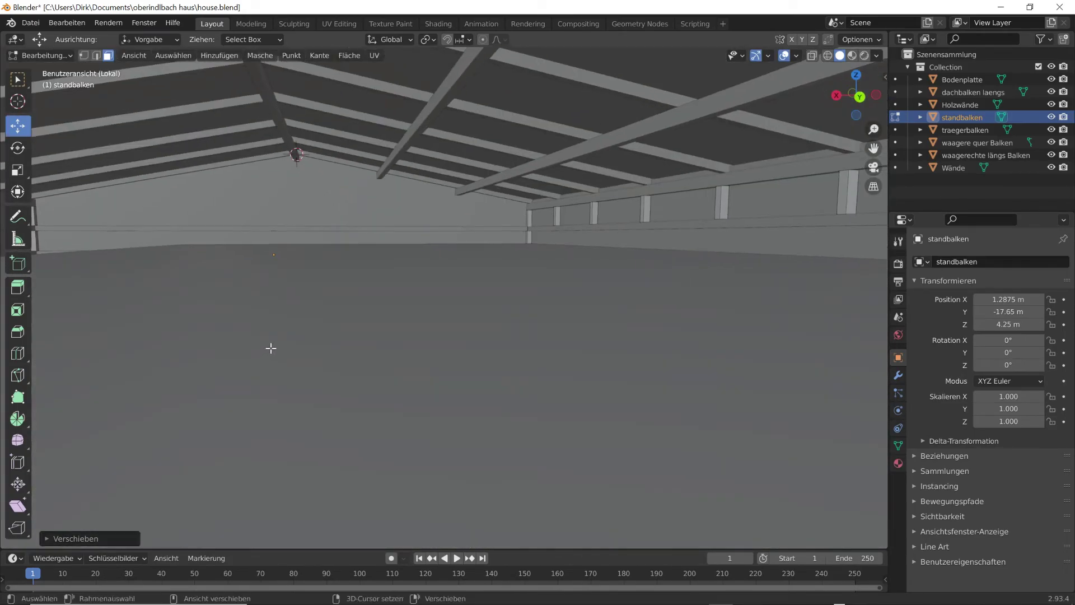
shift+middle_drag(270, 347, 290, 363)
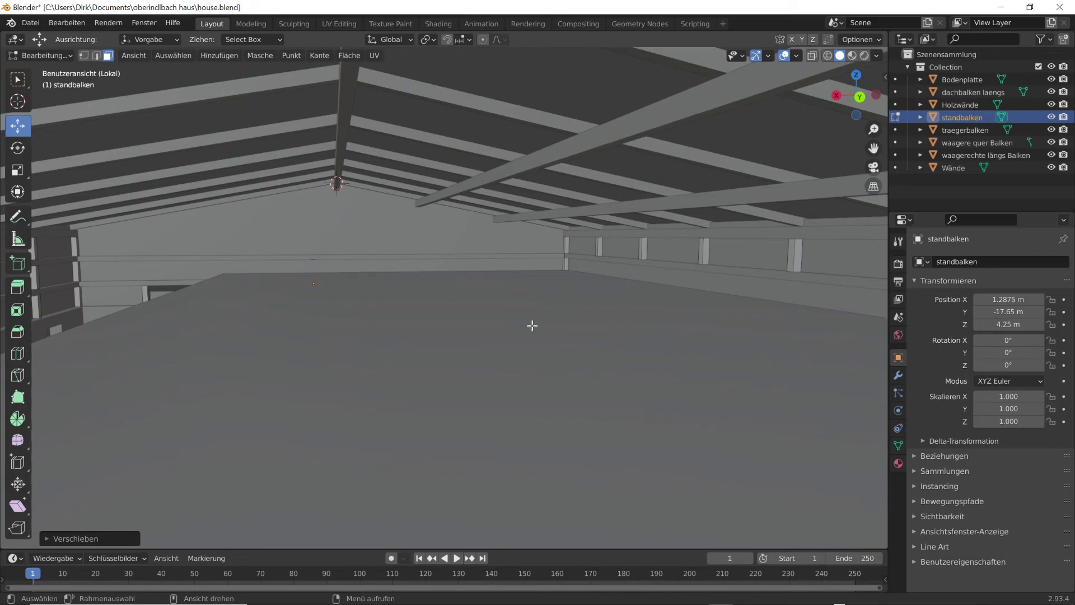
Step: Examine the upright posts and horizontal beams along both long walls, comparing the three-row wall with the opposite wall from inside the barn
middle_drag(380, 312, 437, 360)
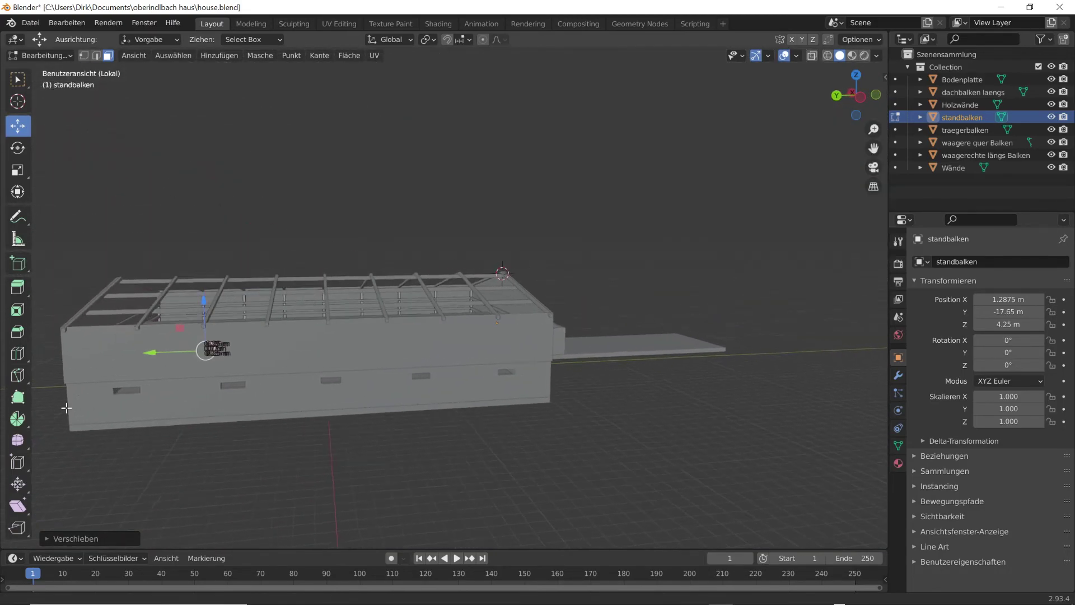
scroll(146, 377, up, 10)
scroll(163, 375, up, 2)
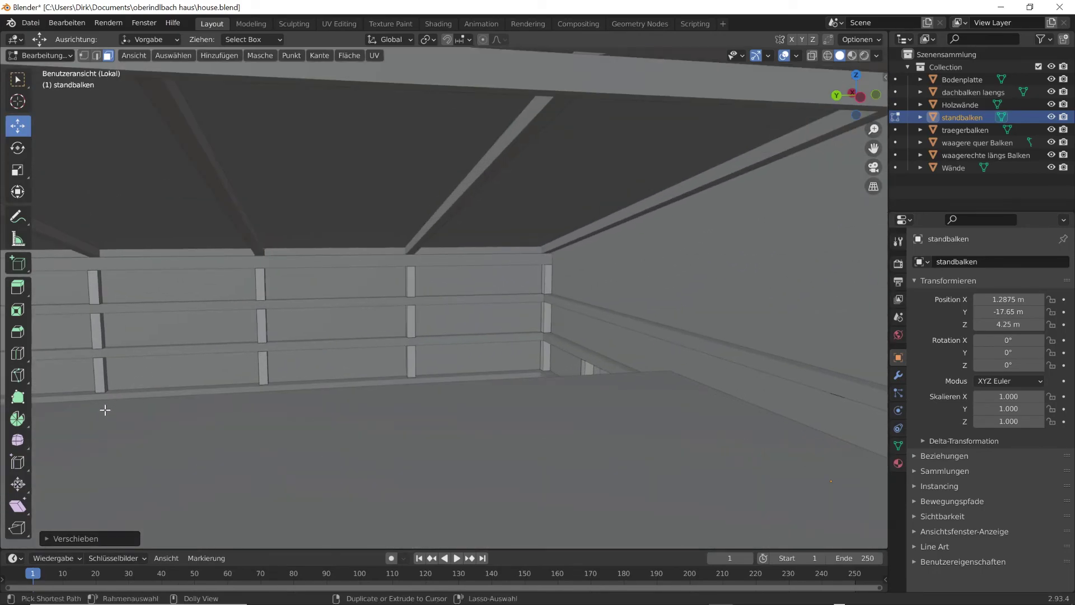
scroll(111, 406, up, 3)
middle_drag(137, 399, 362, 393)
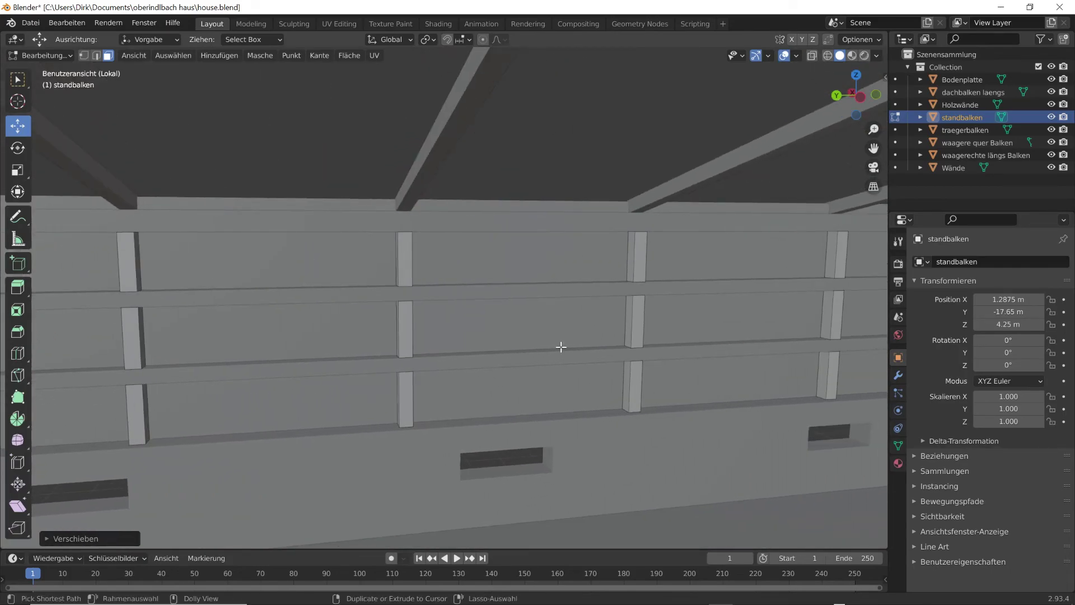
scroll(559, 347, down, 3)
shift+middle_drag(619, 348, 564, 344)
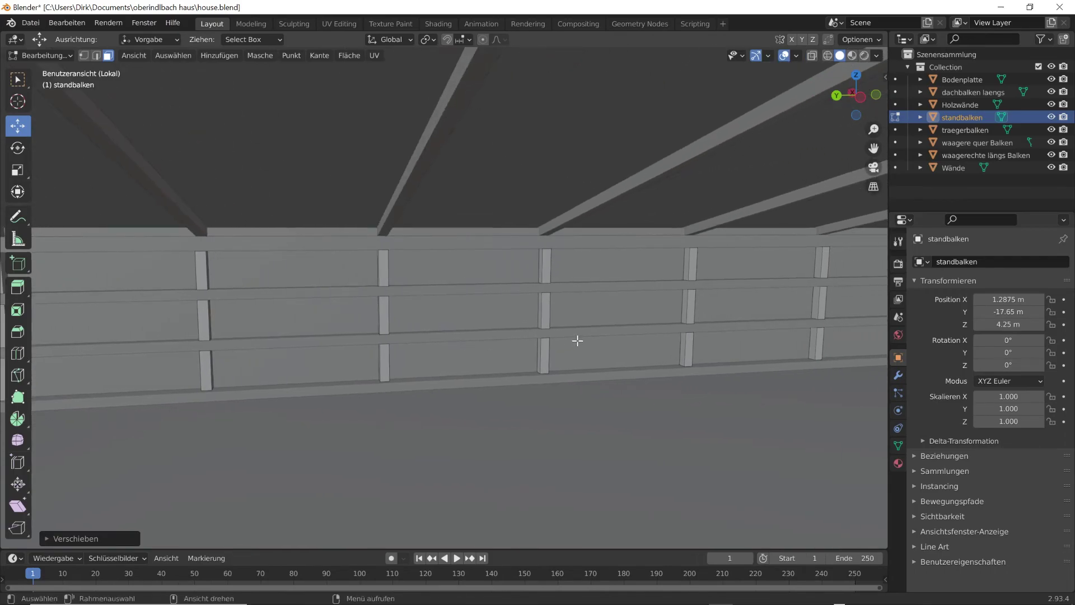
middle_drag(673, 325, 407, 381)
scroll(466, 413, up, 1)
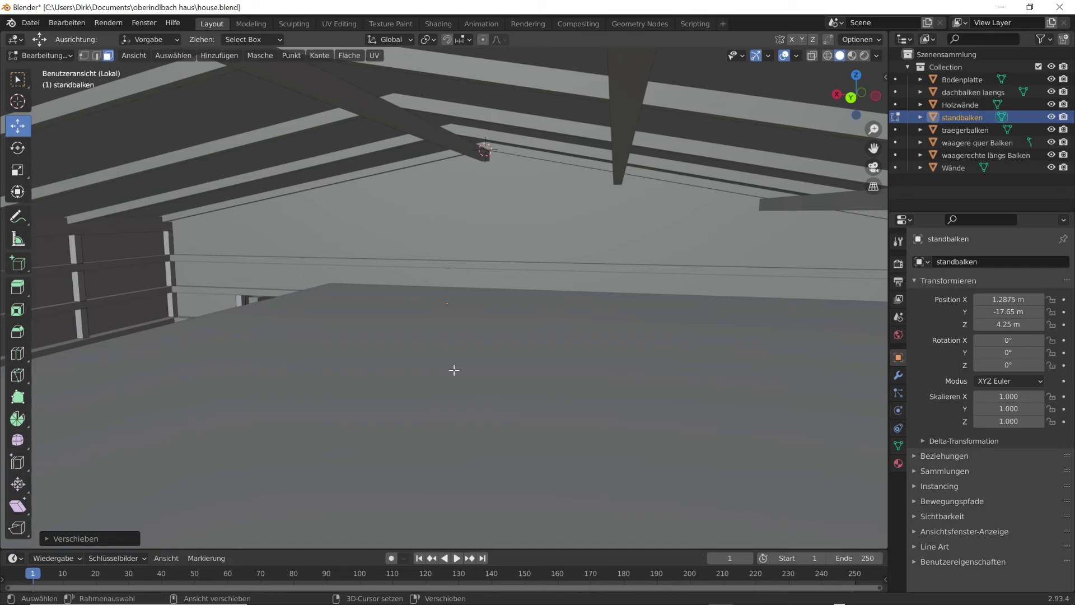
middle_drag(590, 329, 269, 412)
shift+middle_drag(410, 393, 365, 394)
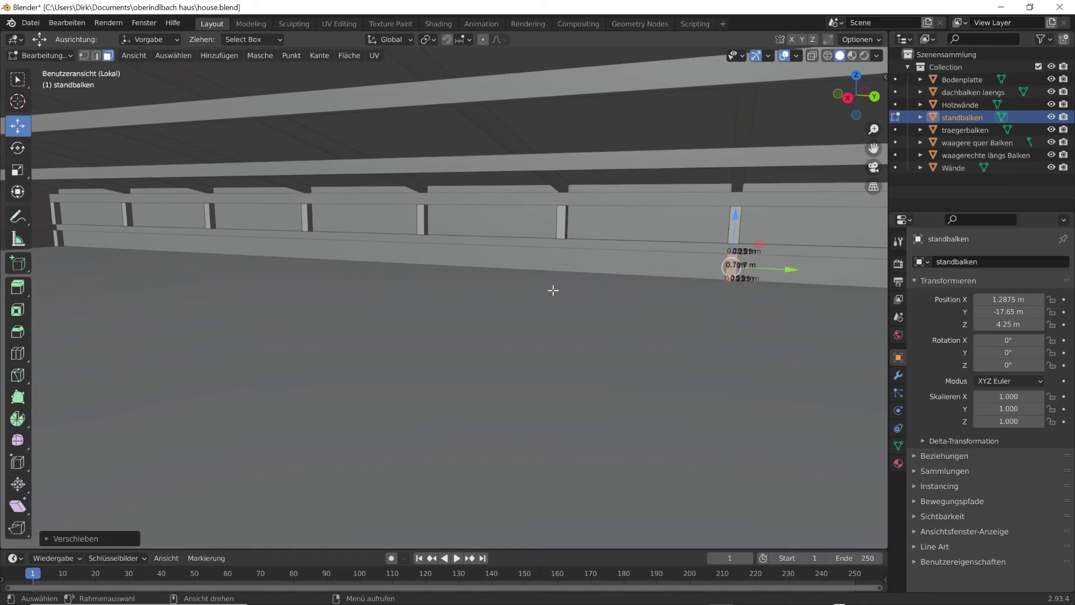
middle_drag(549, 290, 628, 307)
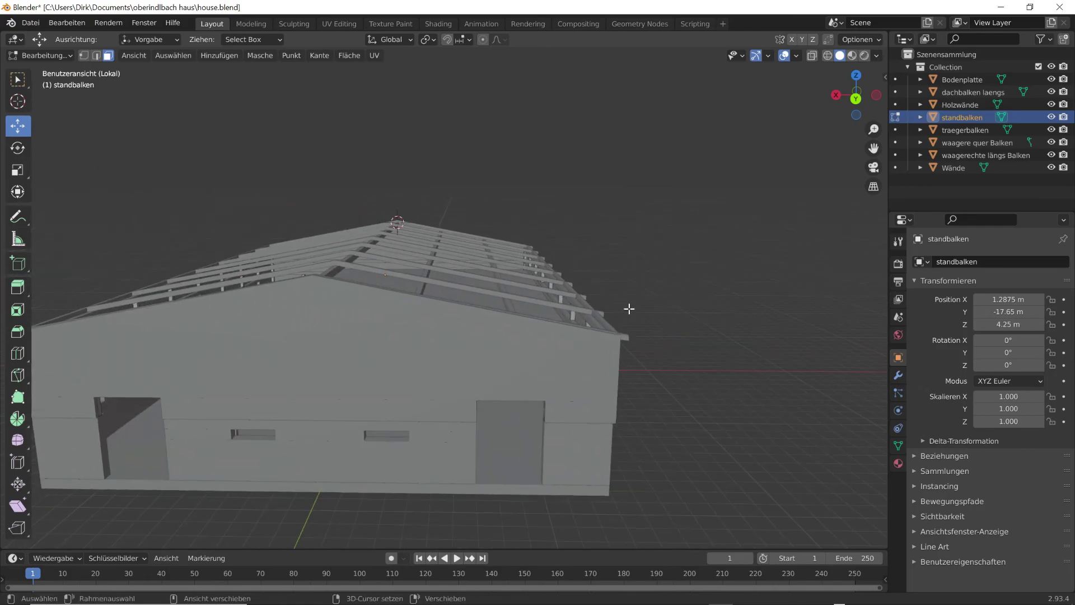
scroll(288, 422, up, 5)
shift+middle_drag(288, 422, 406, 386)
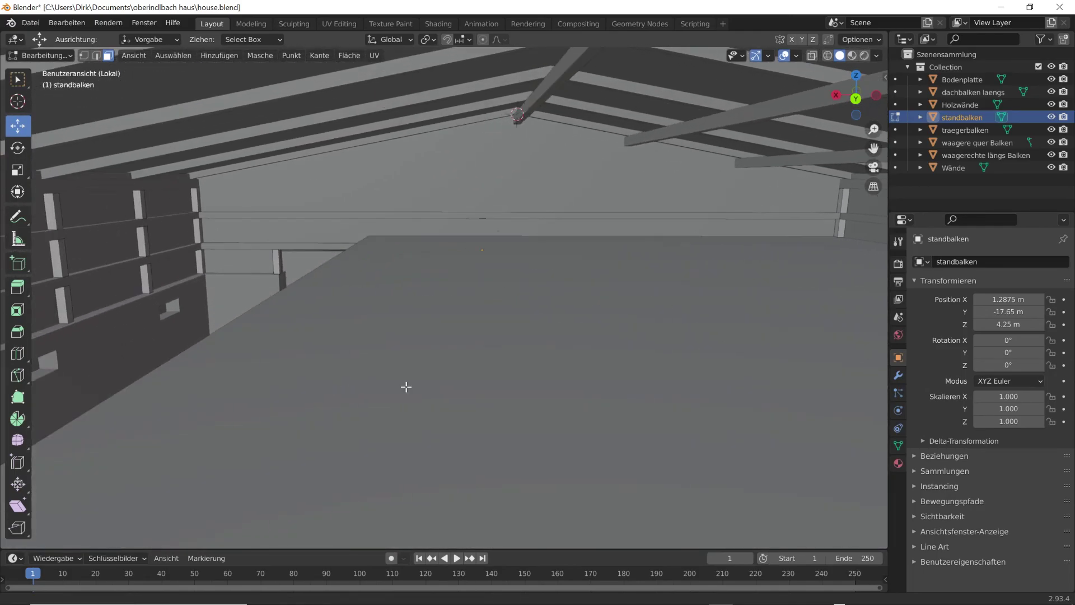